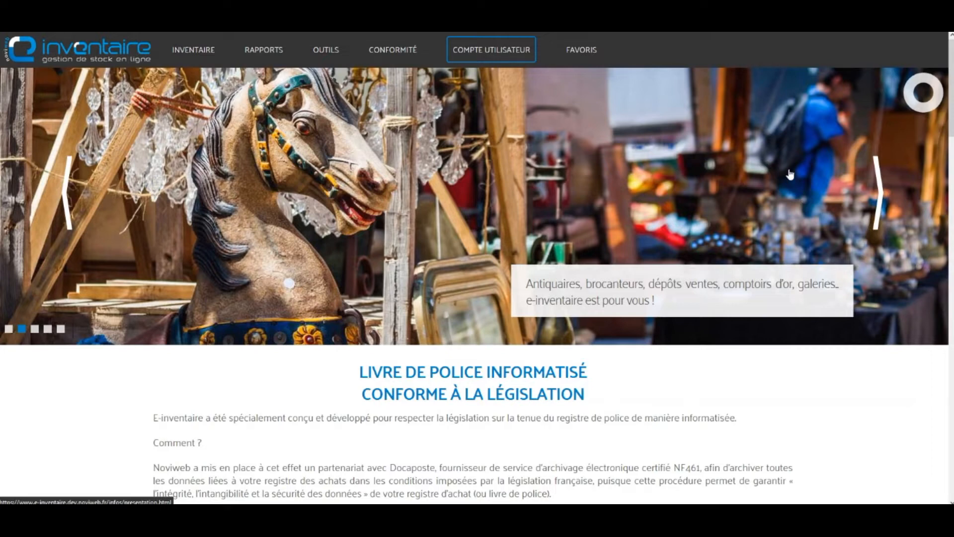
Step: Confirm the application version 8.1 from the footer logo, then bring up COMPTE UTILISATEUR
scroll(477, 286, "down", 10)
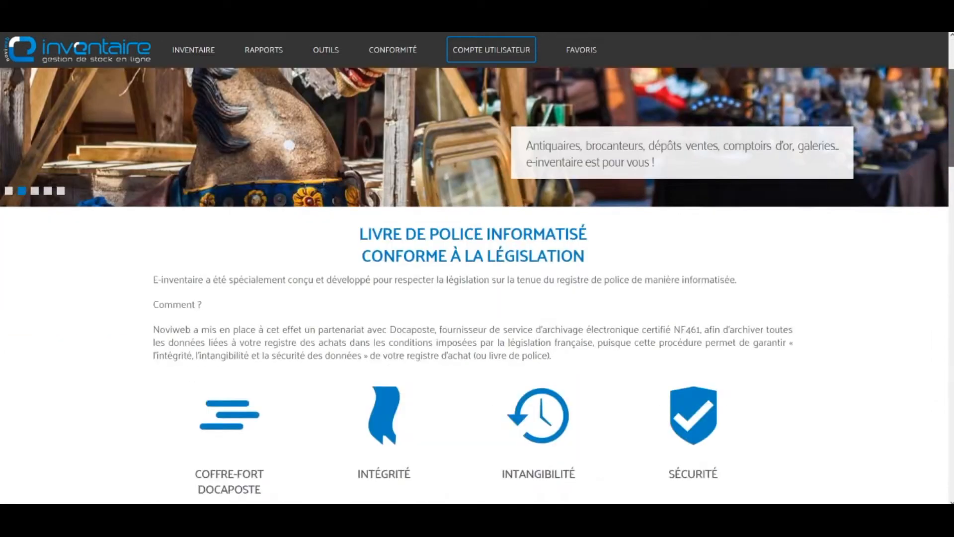
scroll(542, 481, "down", 20)
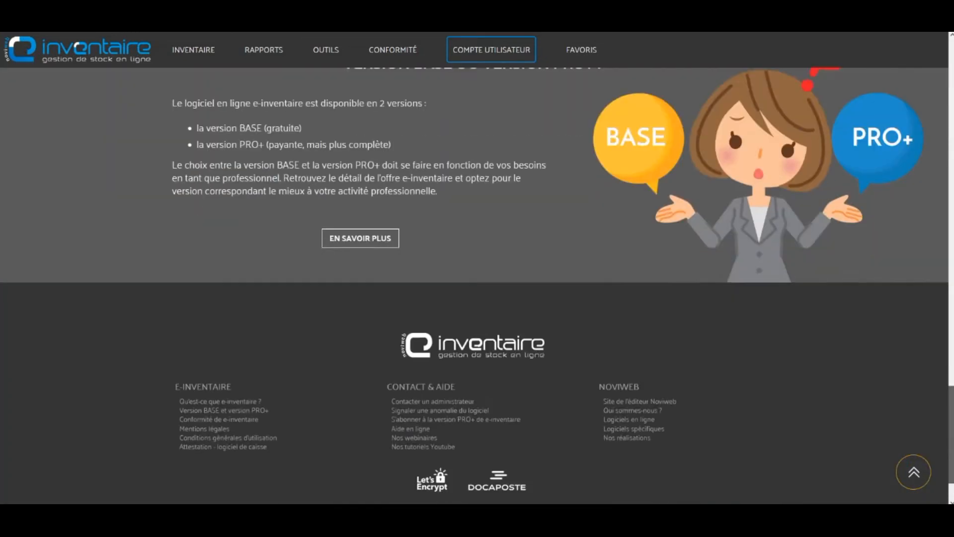
left_click(542, 480)
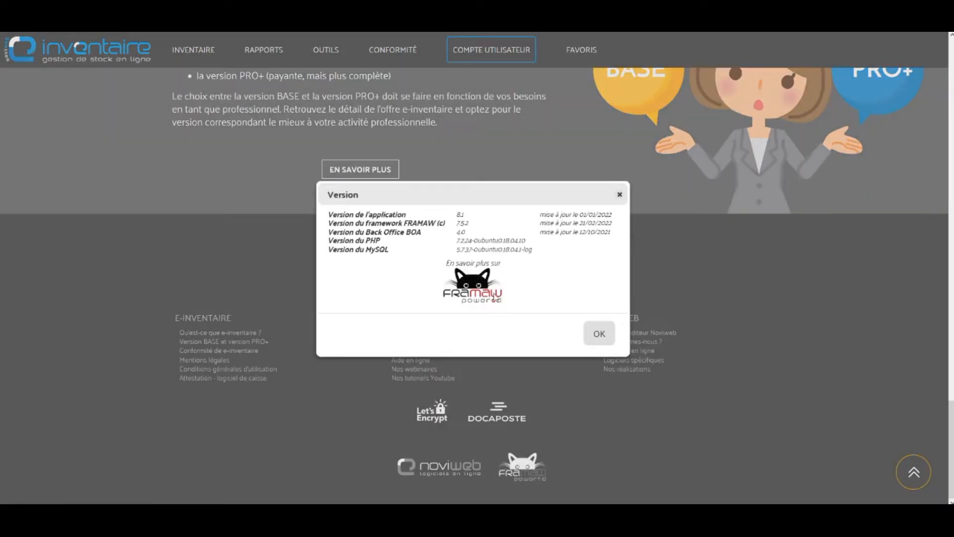
left_click_drag(456, 215, 467, 219)
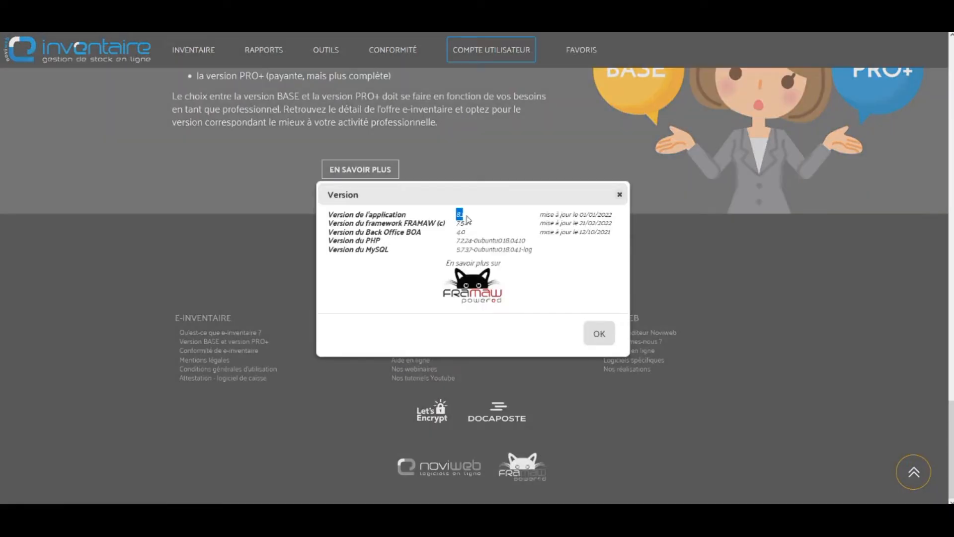
left_click(601, 334)
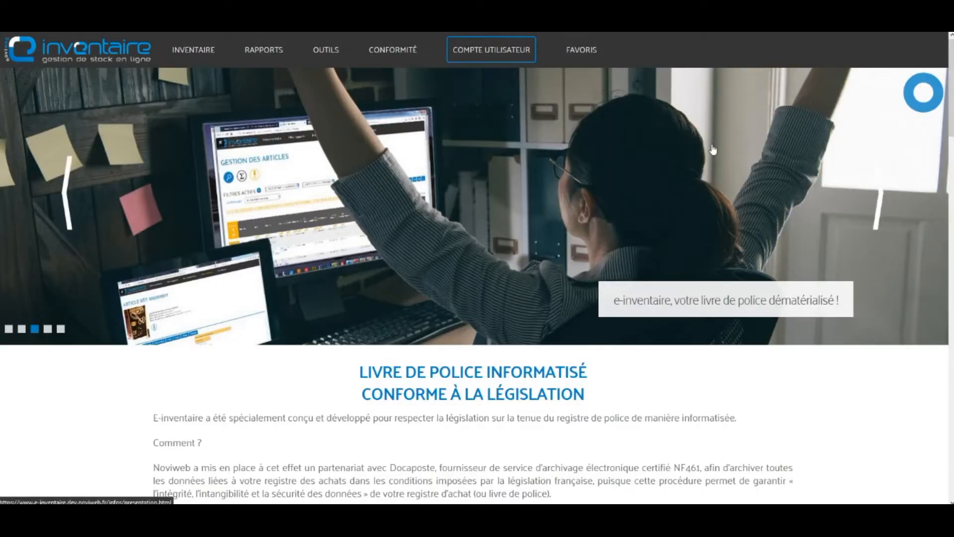
mouse_move(481, 44)
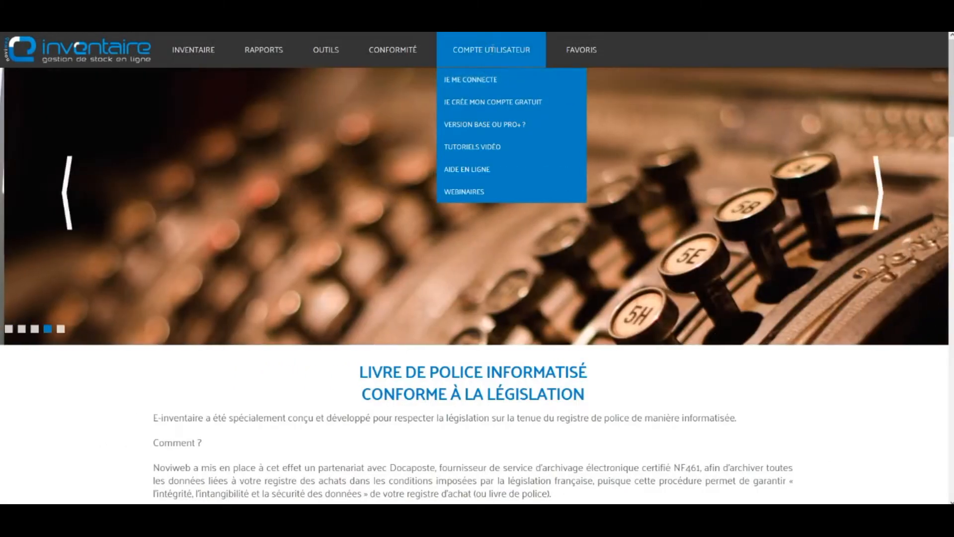
Step: Log in with the account e-mail and password to reach the PRO+ account page
left_click(493, 85)
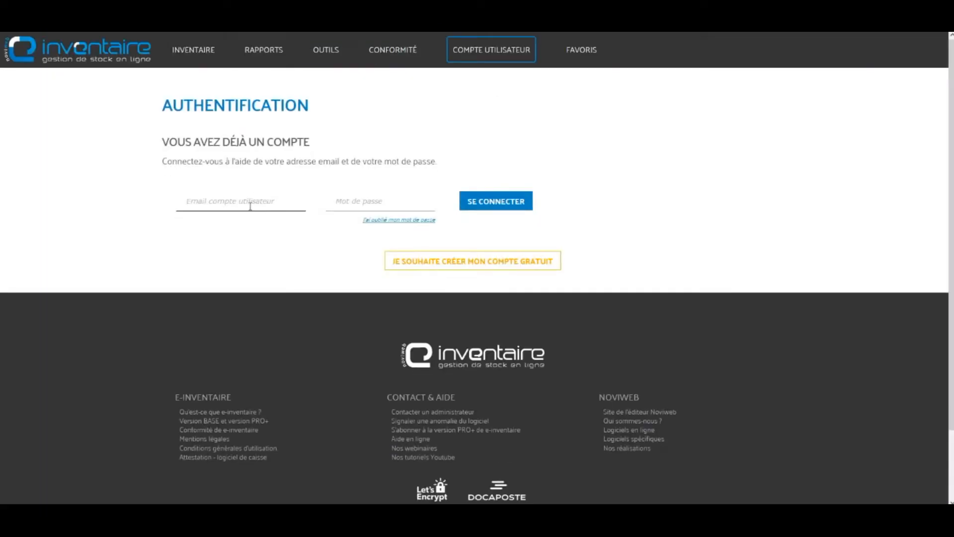
left_click(250, 206)
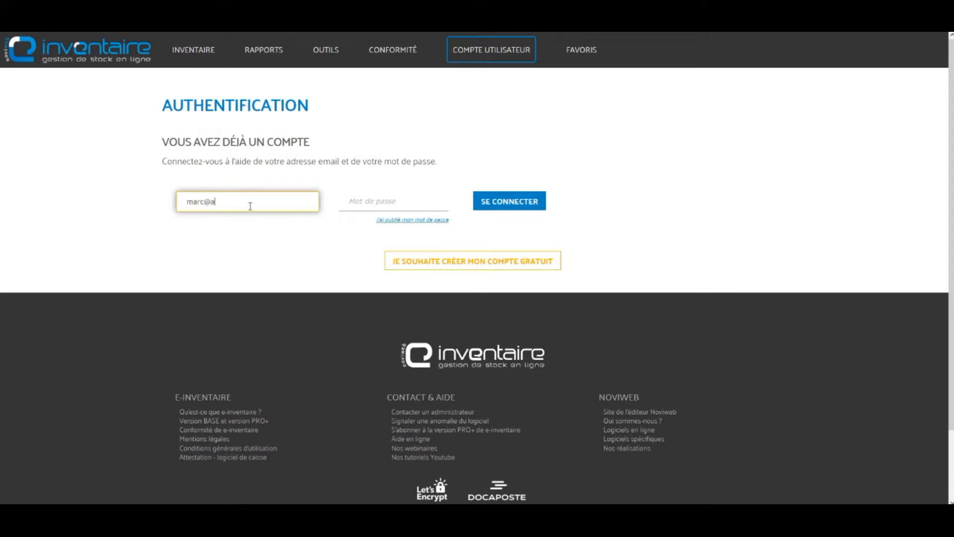
key("Tab")
type("•••••••••")
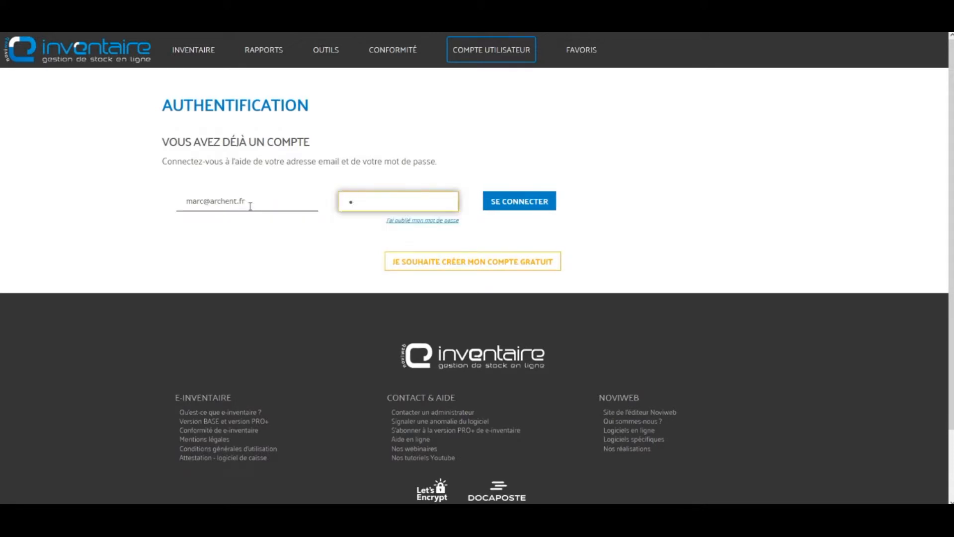
type("•••")
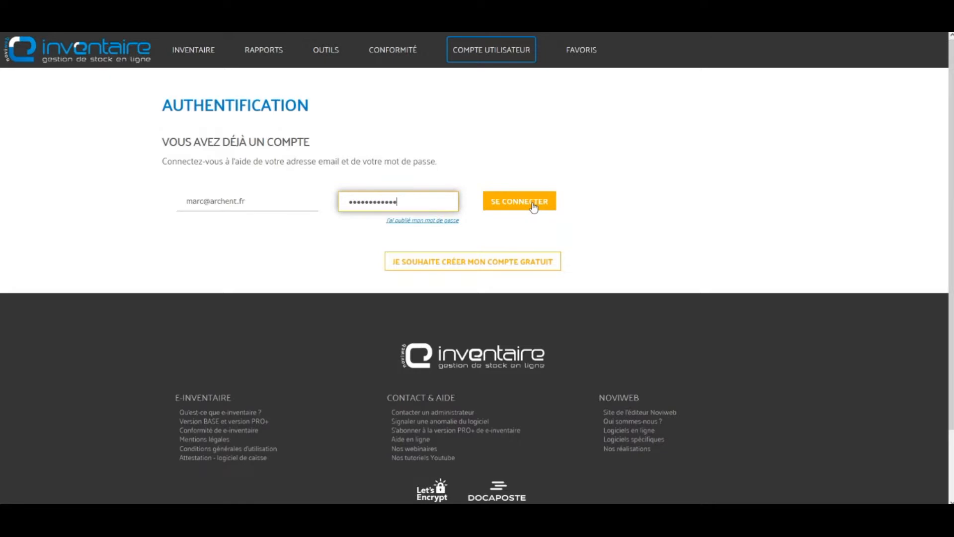
left_click(536, 206)
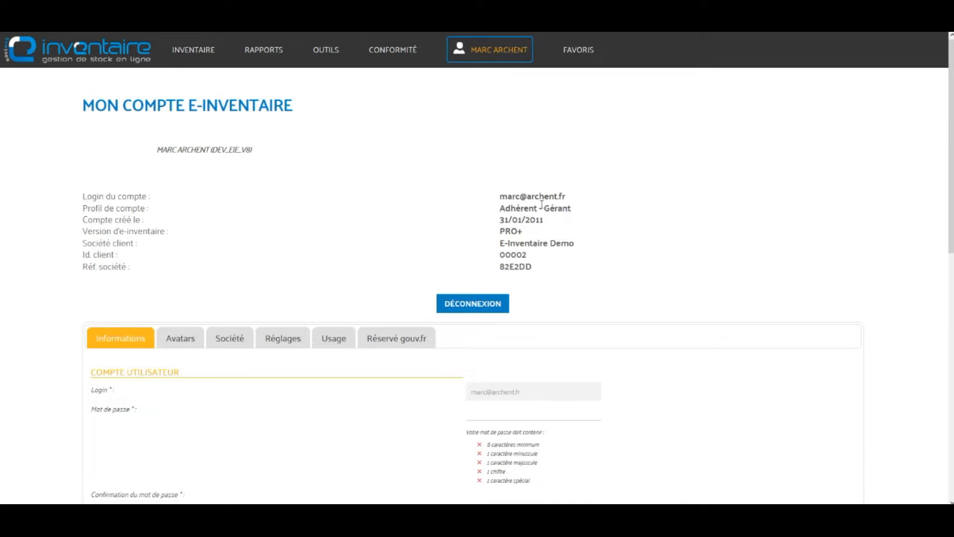
Step: Highlight the client company name, then show the INVENTAIRE menu's ACHATS ET PRISES EN CONFIÉ entry
left_click_drag(579, 243, 499, 244)
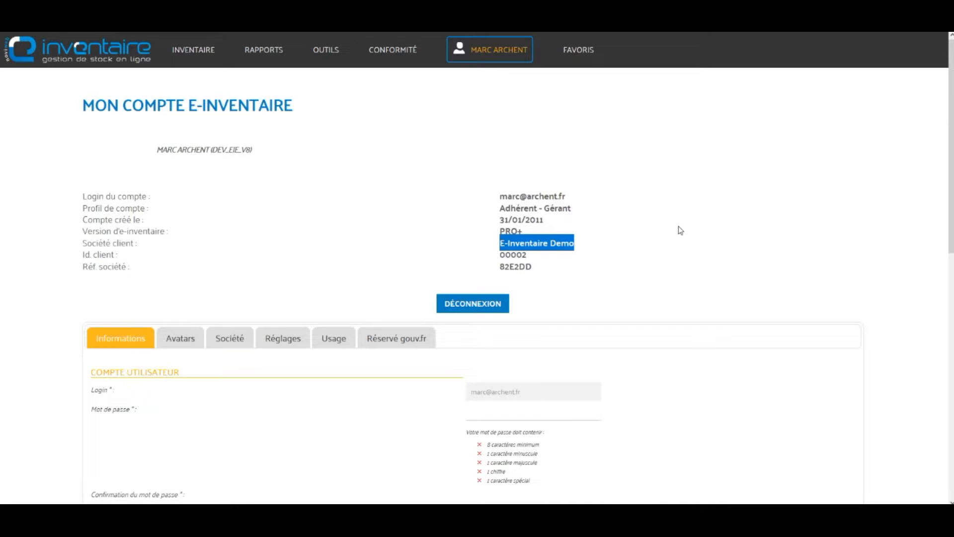
left_click(653, 209)
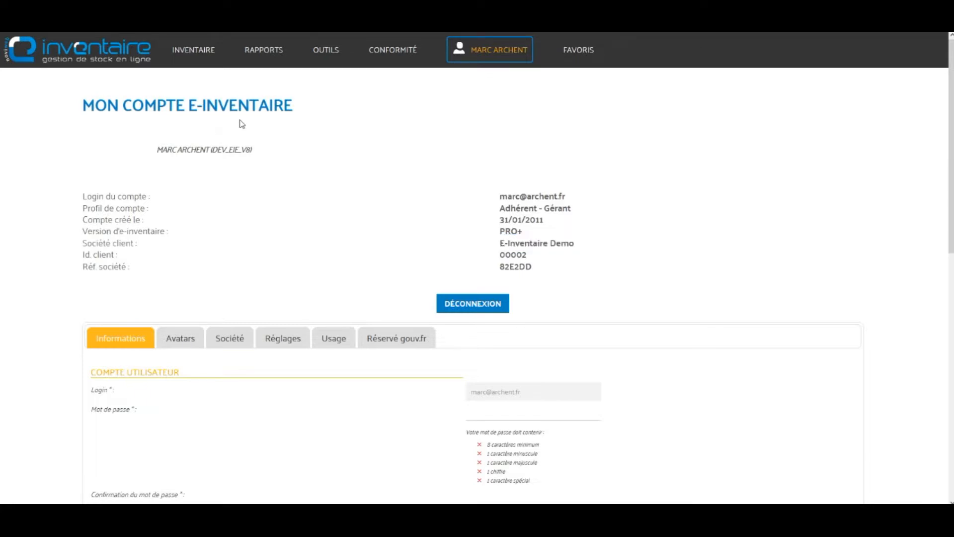
mouse_move(202, 60)
mouse_move(217, 63)
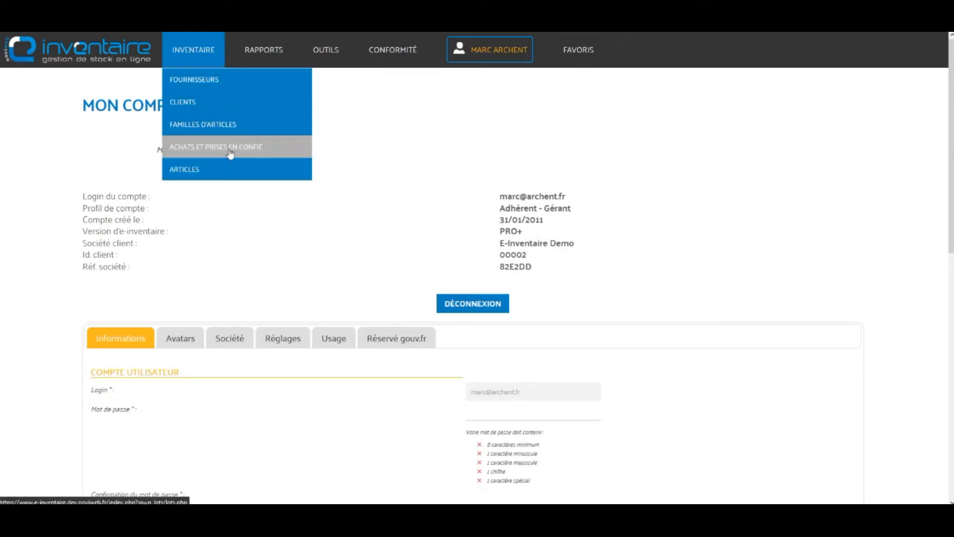
Step: Open ACHATS ET PRISES EN CONFIÉ and remove the NB ARTICLES >= 2 and TMP filters
left_click(230, 153)
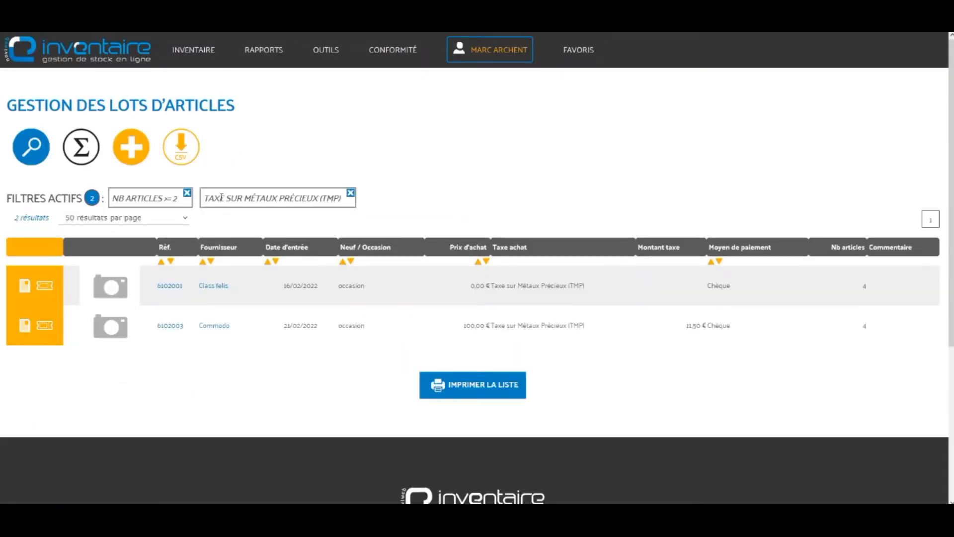
left_click(186, 194)
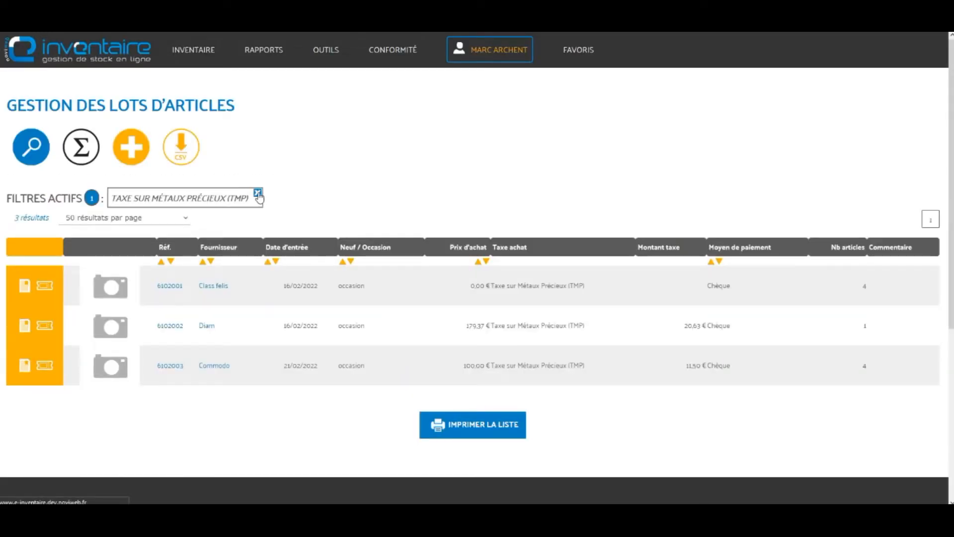
left_click(258, 195)
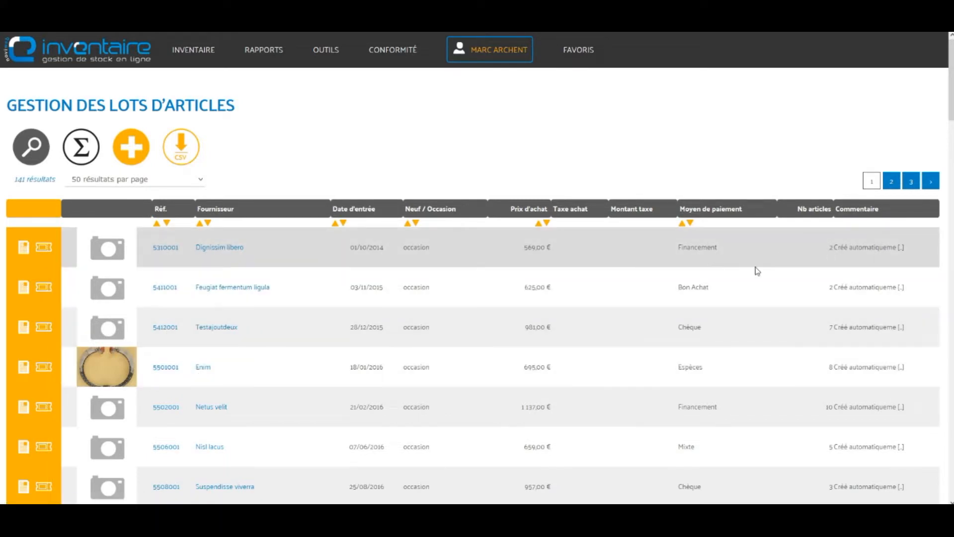
Step: Open the bordereau d'achat for lot 5412001, with 7 articles and a 981,00 € price
double_click(832, 326)
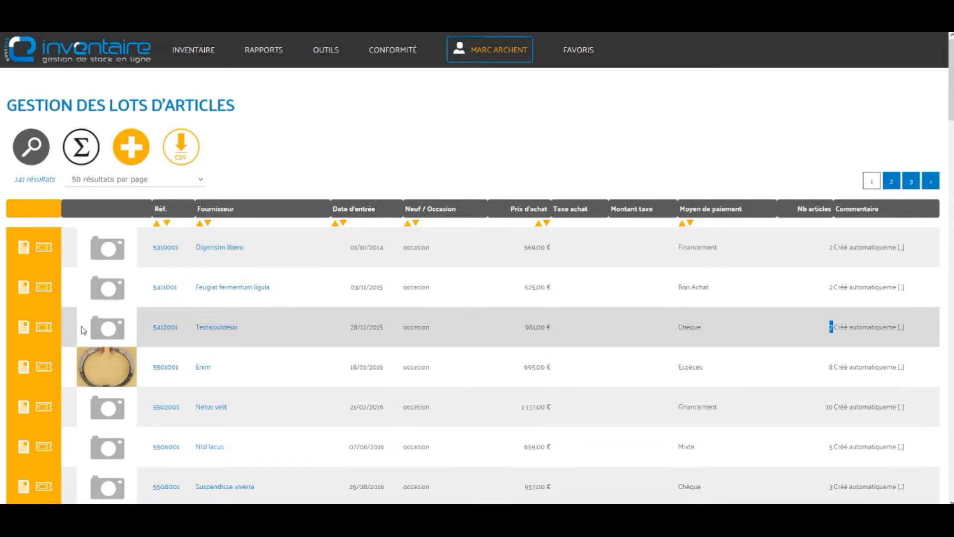
left_click(44, 328)
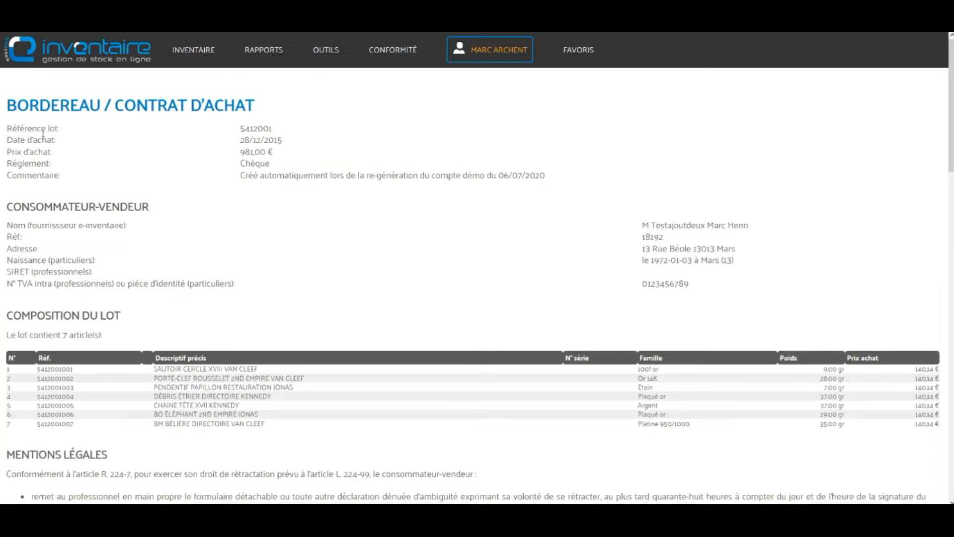
left_click_drag(38, 105, 283, 107)
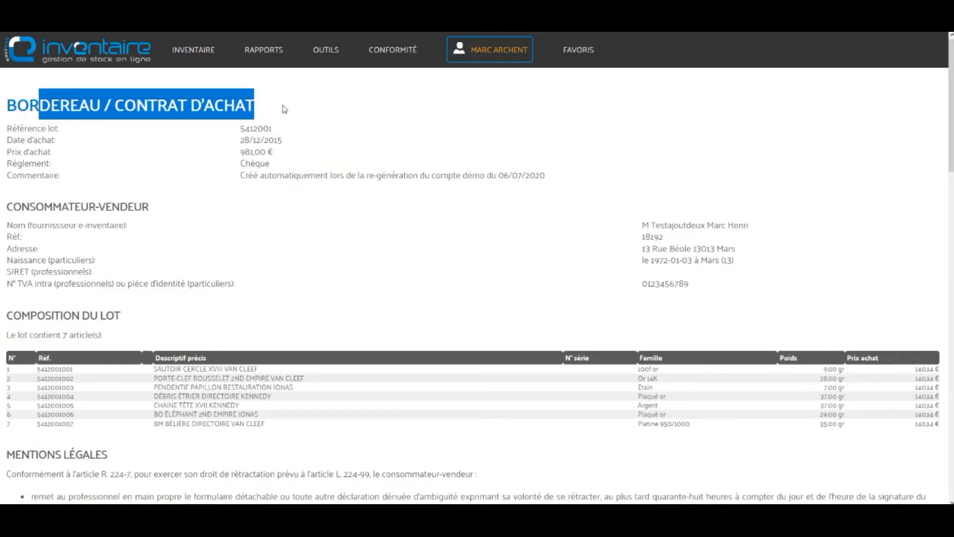
left_click(291, 204)
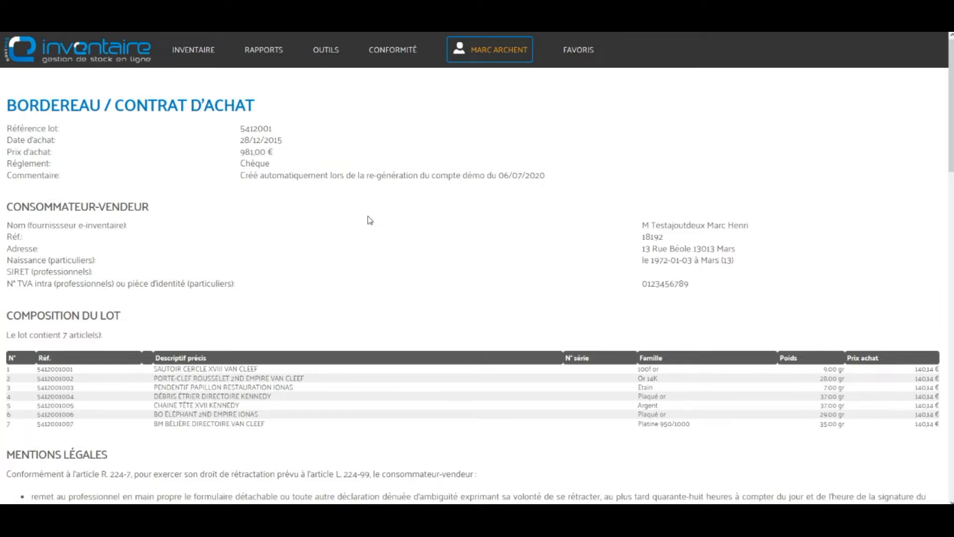
scroll(335, 271, "down", 6)
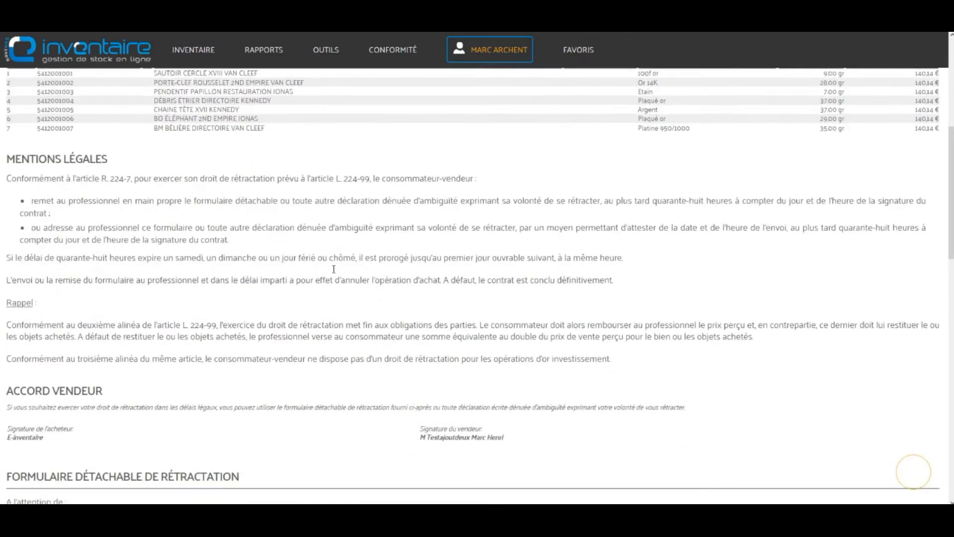
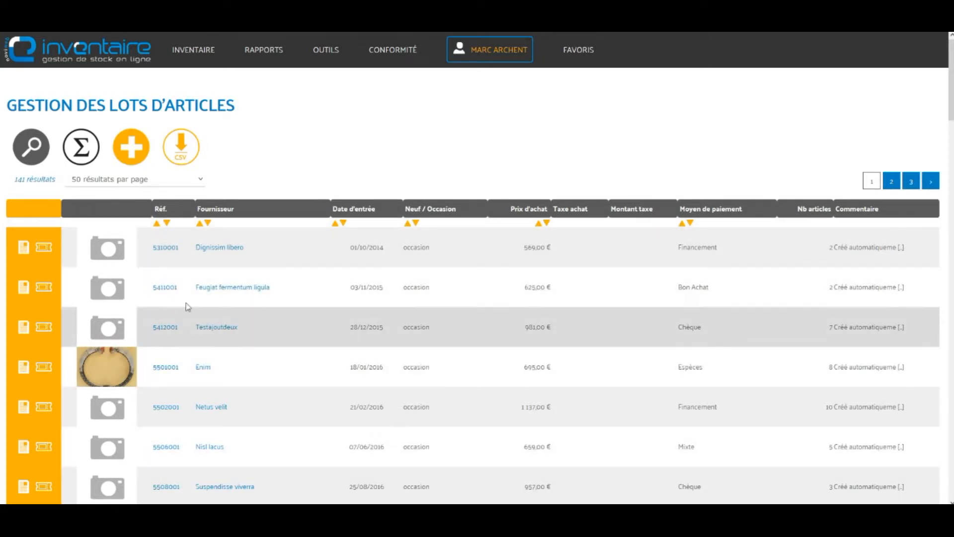
Step: Open the Fiche lot record of lot 5310001, entered 01/10/2014 at 569,00
left_click(165, 248)
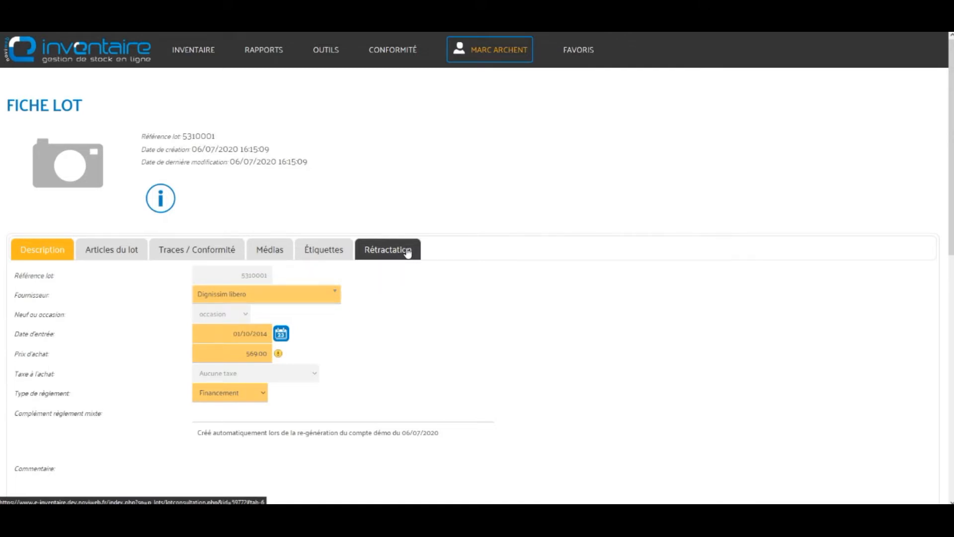
Step: Show lot 5310001's Rétractation tab and highlight the retraction steps and the in-stock confirmation line
left_click(408, 251)
scroll(487, 258, "down", 3)
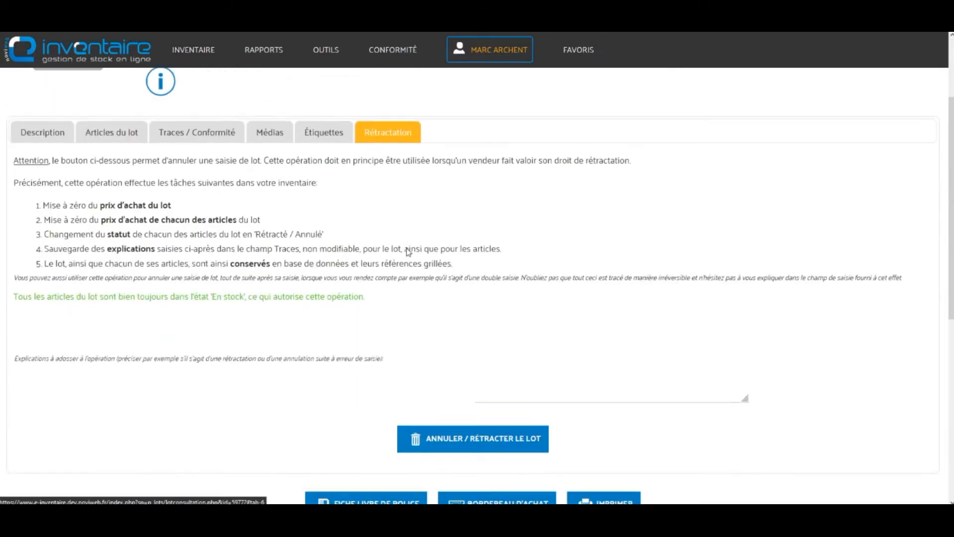
scroll(628, 241, "up", 1)
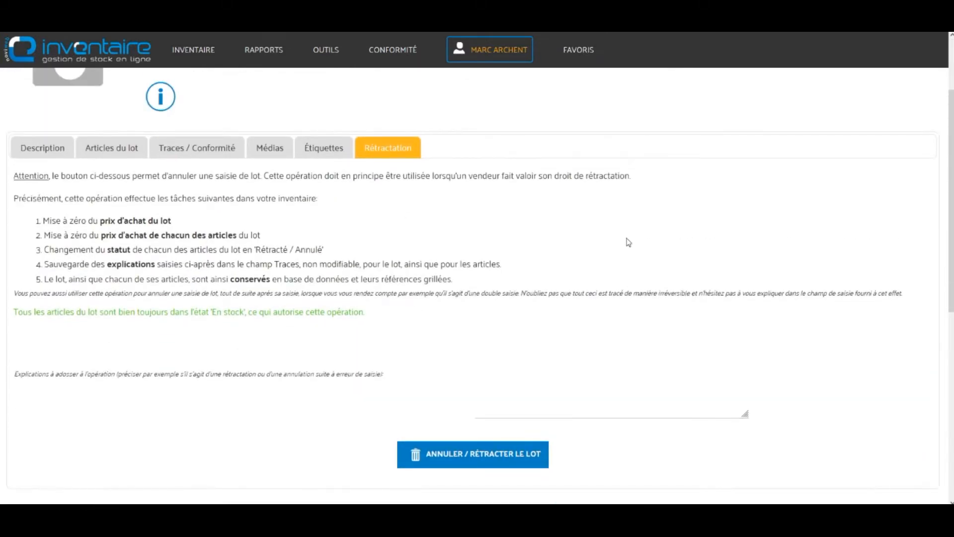
left_click_drag(14, 197, 479, 278)
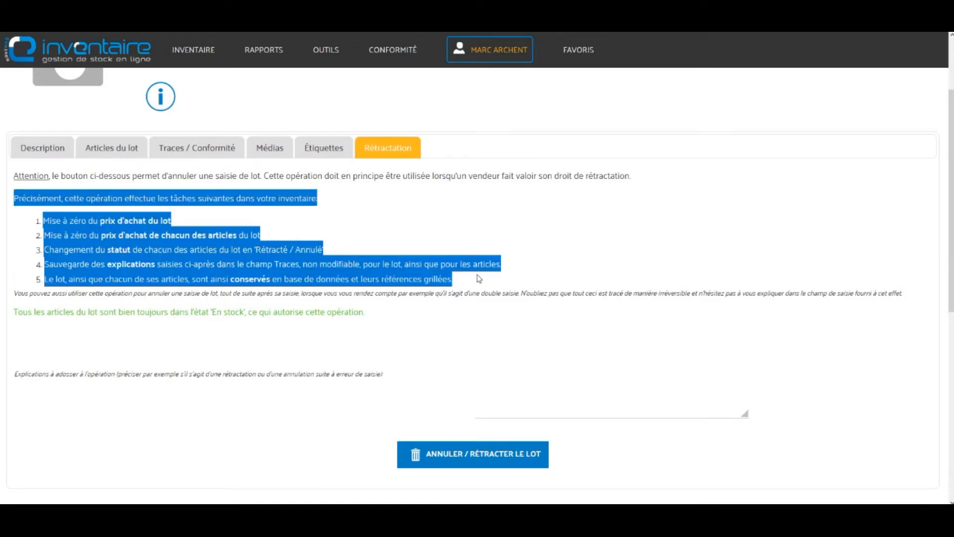
left_click(622, 241)
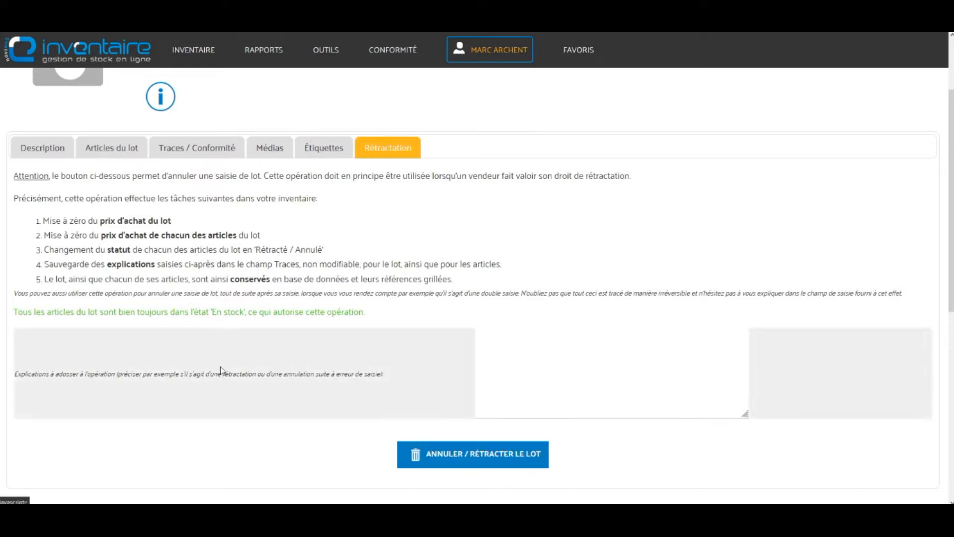
left_click_drag(23, 312, 396, 319)
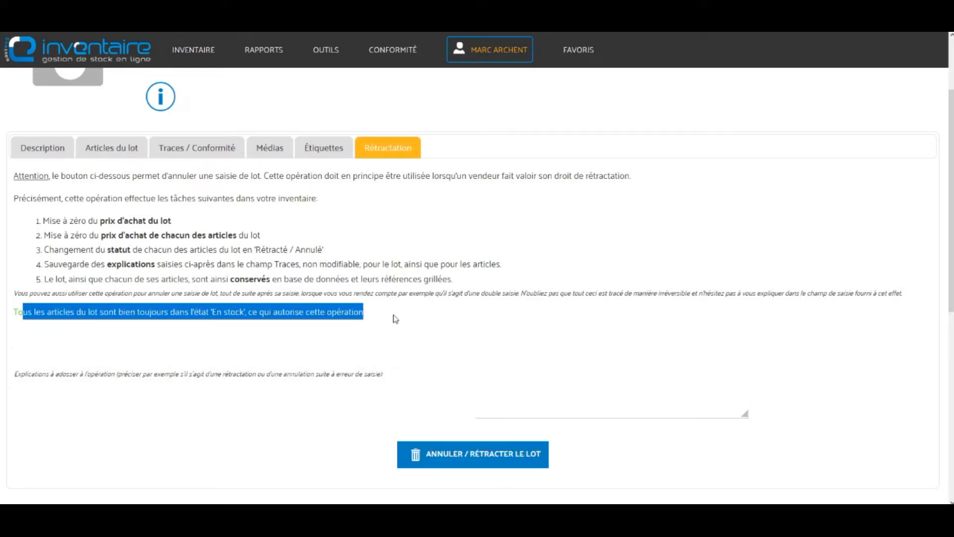
left_click(395, 320)
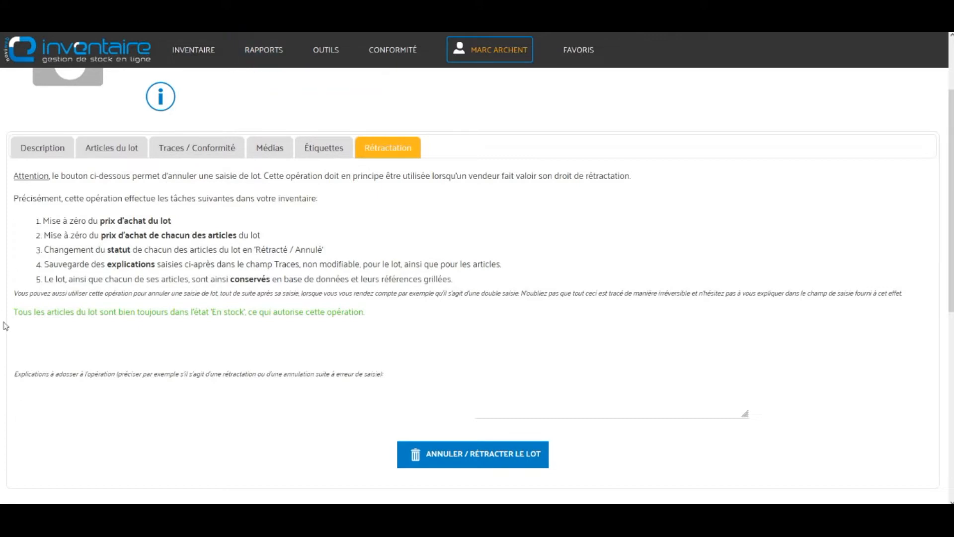
left_click_drag(30, 293, 207, 297)
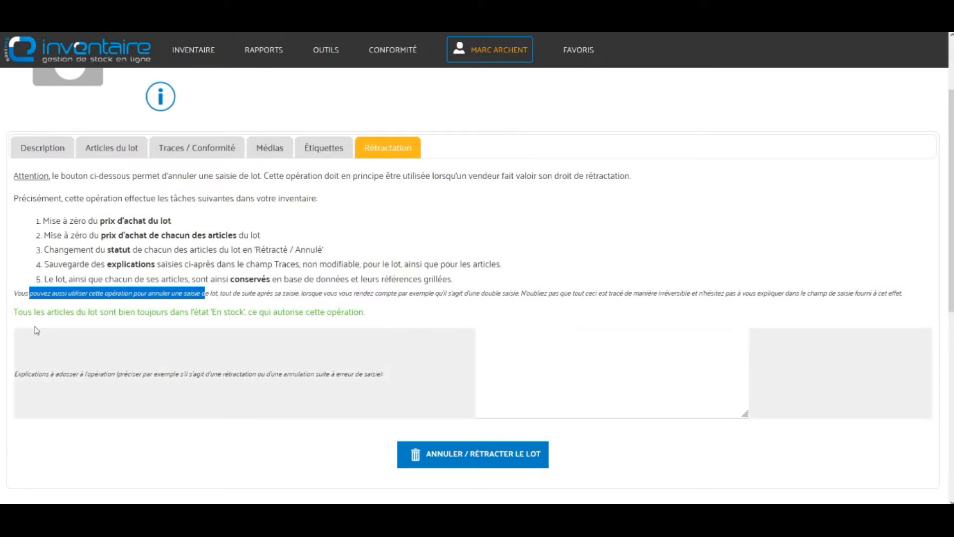
left_click_drag(103, 312, 356, 312)
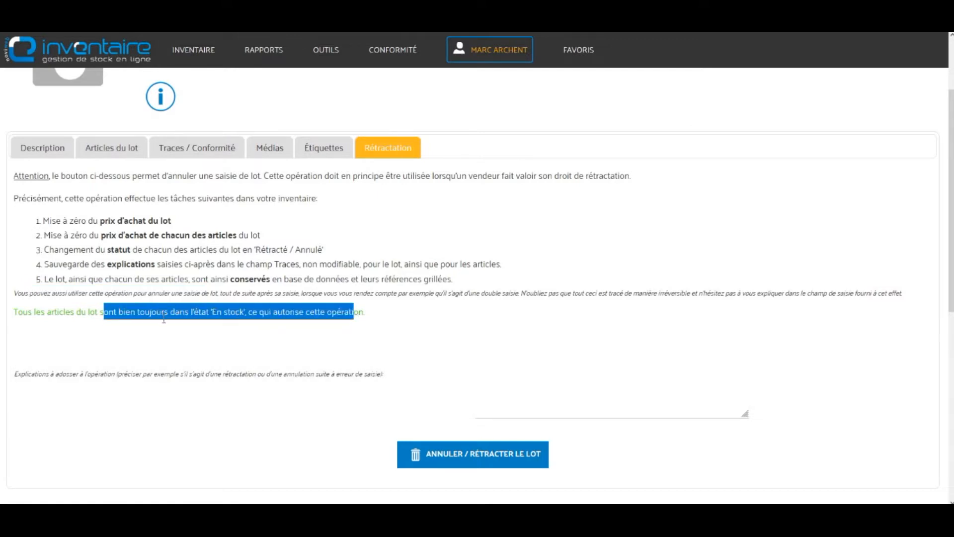
left_click(273, 305)
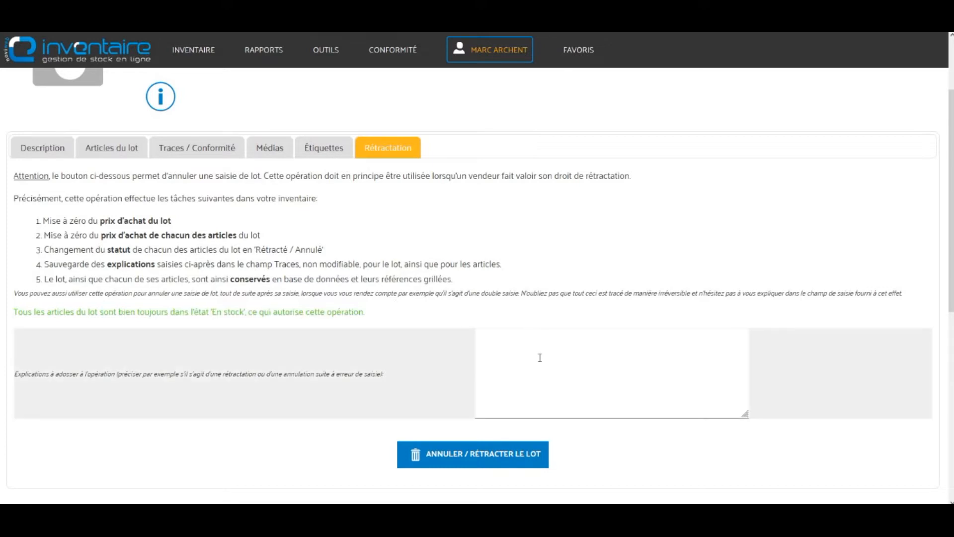
Step: Submit Annuler / Rétracter le lot with an empty explanation and confirm with Continuer
left_click(539, 357)
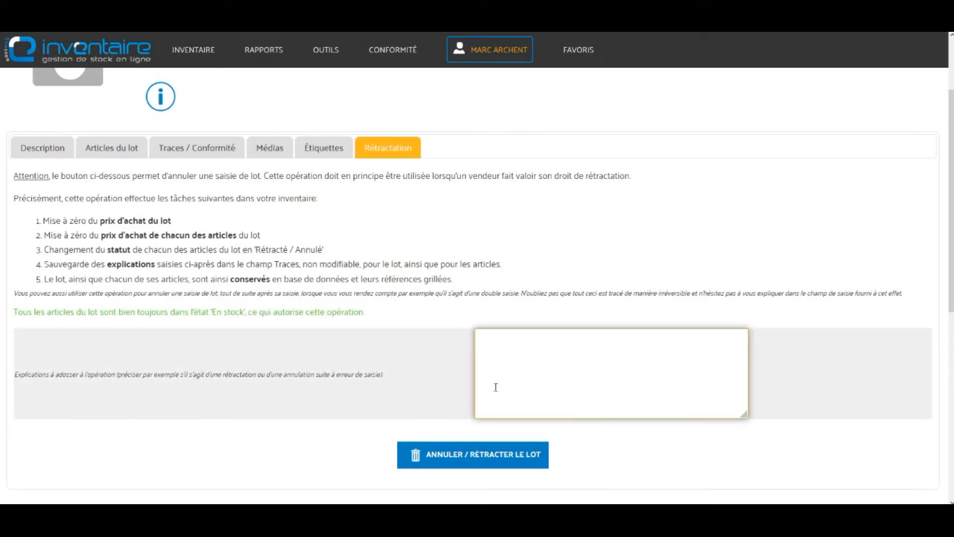
left_click(297, 451)
left_click(504, 464)
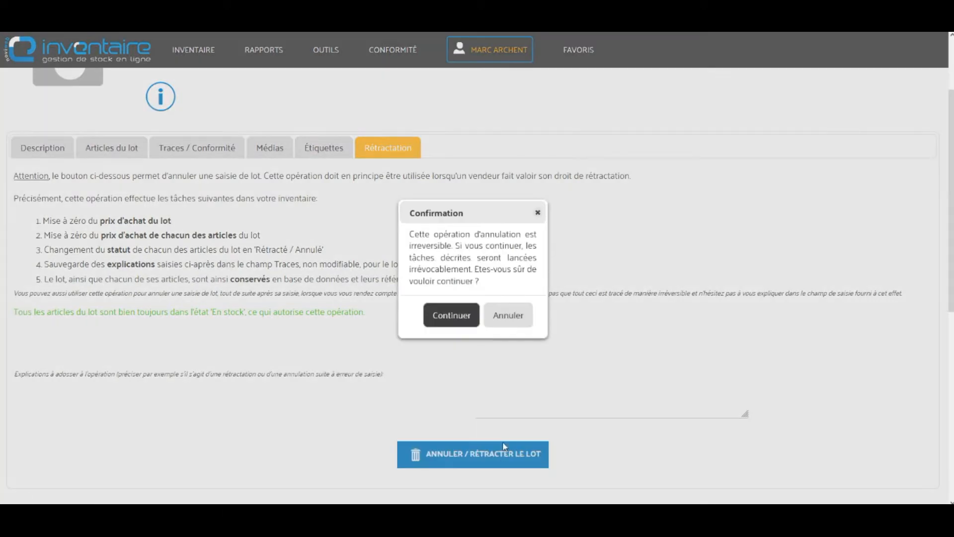
left_click(459, 316)
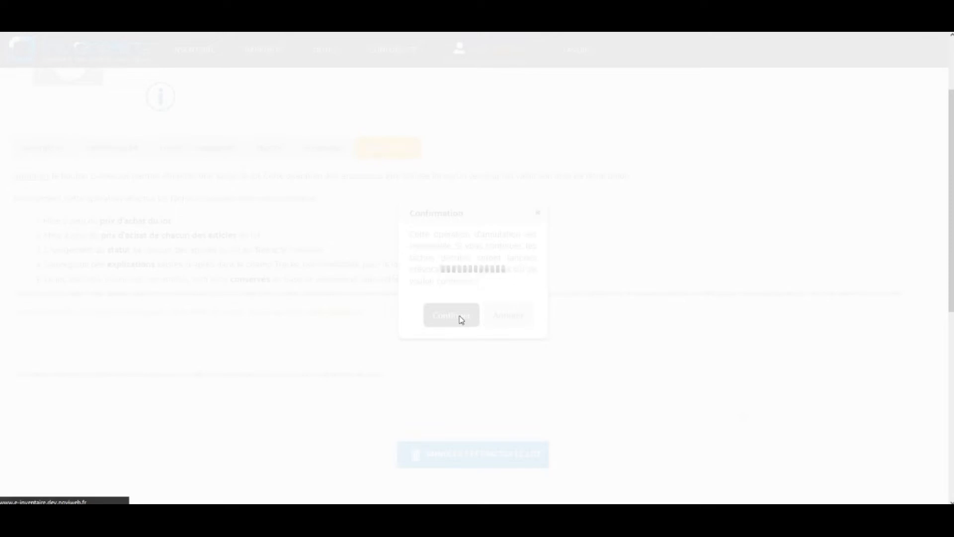
Step: Highlight the error demanding a comment to justify cancelling the lot
scroll(480, 369, "down", 3)
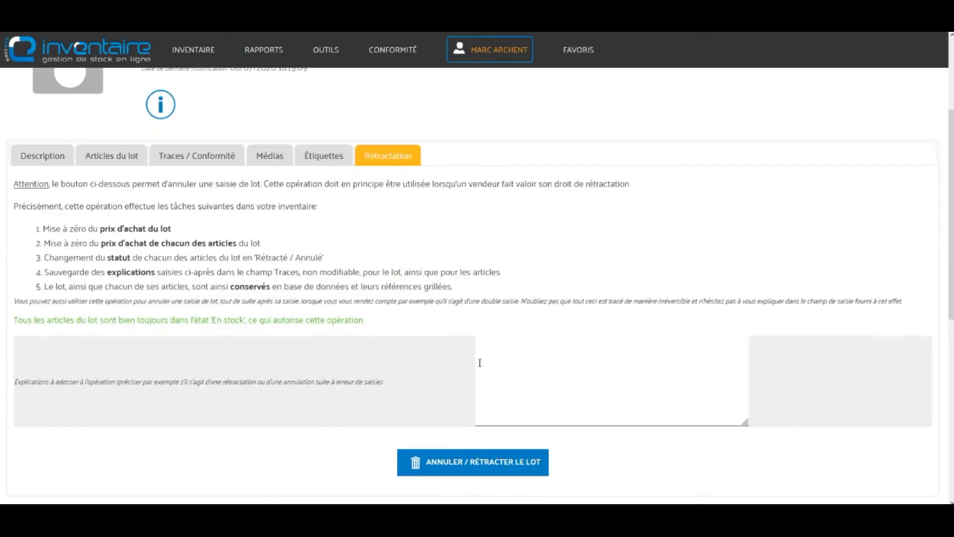
scroll(501, 385, "up", 3)
left_click_drag(46, 149, 365, 151)
left_click(452, 241)
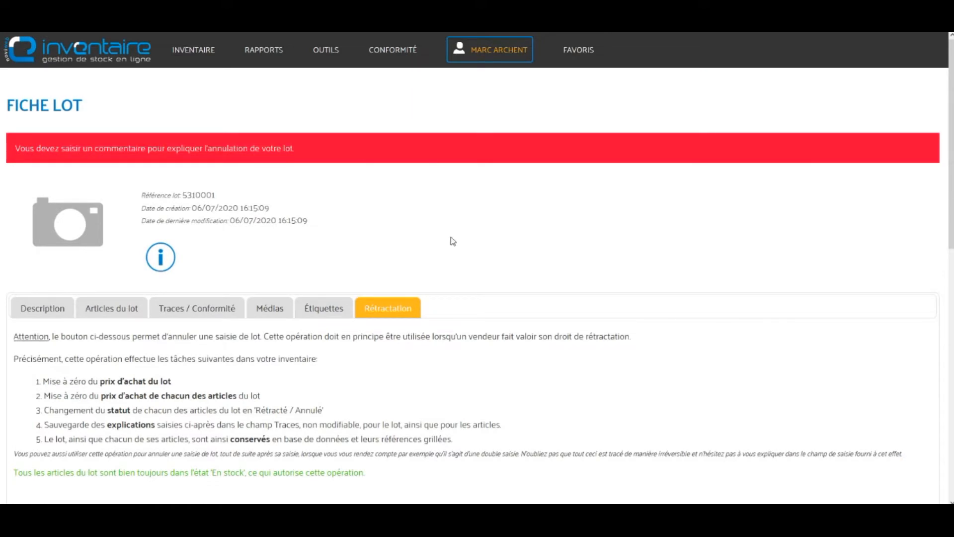
scroll(458, 242, "down", 3)
left_click(531, 324)
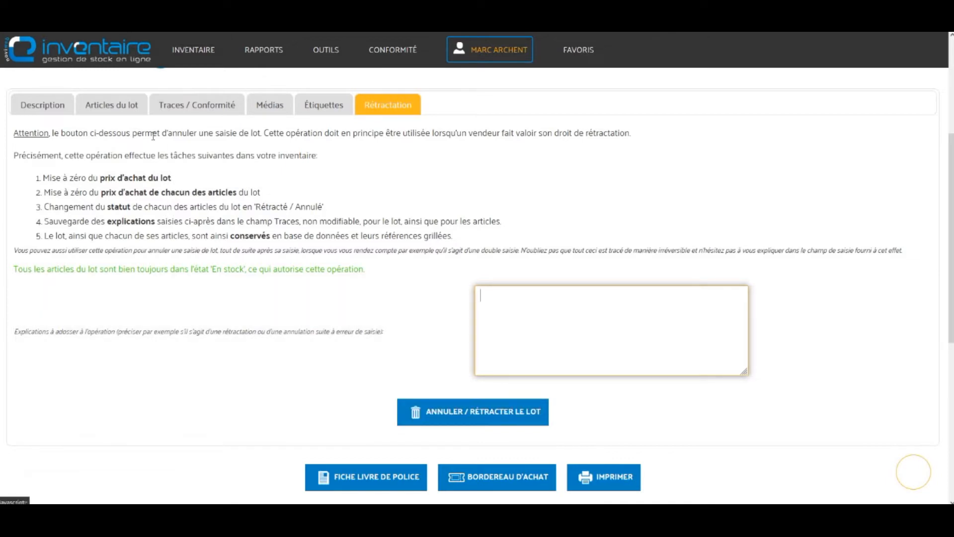
left_click(109, 178)
left_click_drag(105, 178, 159, 178)
left_click(149, 206)
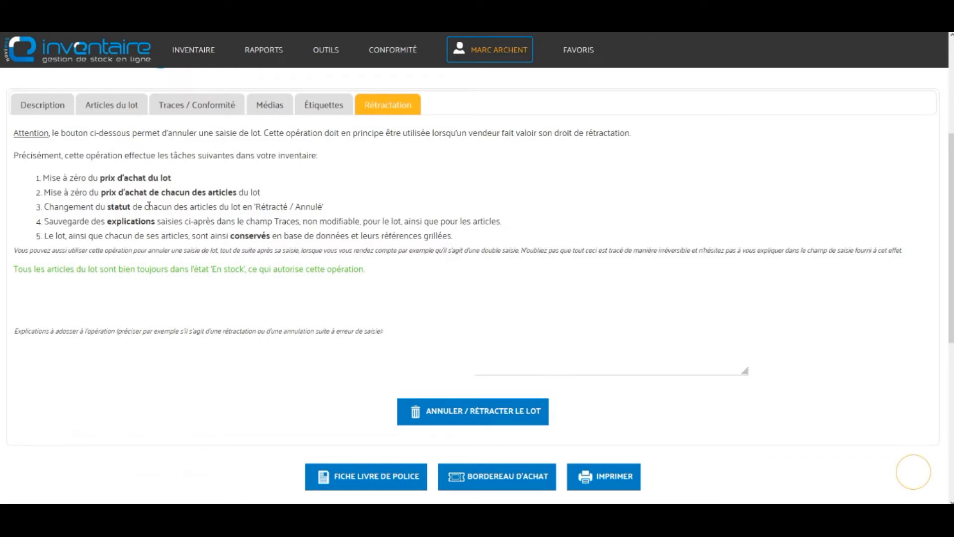
left_click_drag(118, 193, 206, 189)
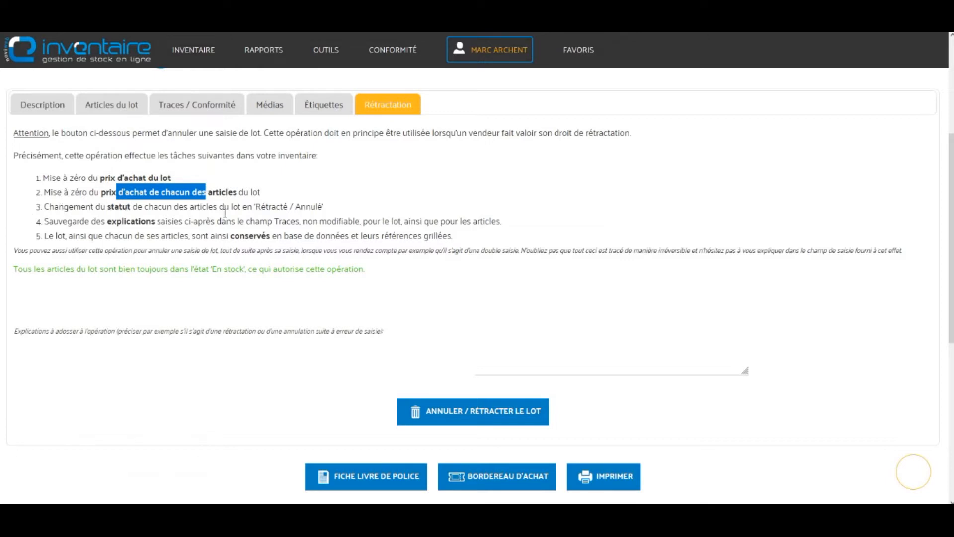
left_click_drag(255, 208, 297, 207)
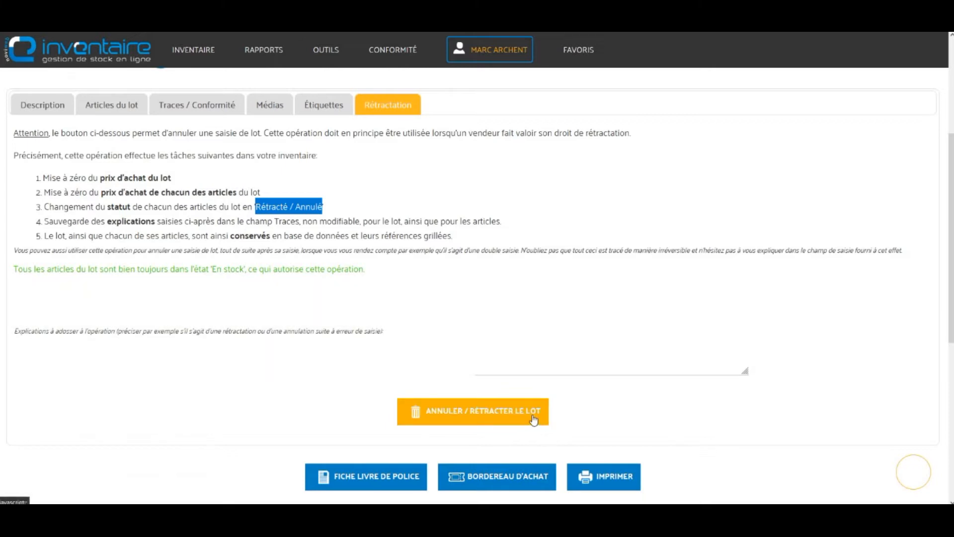
left_click(200, 197)
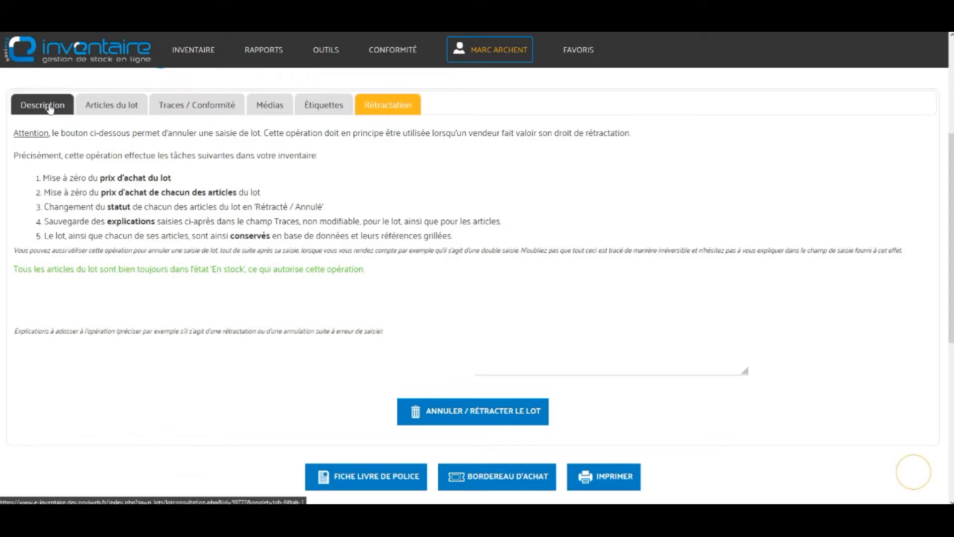
Step: Go back to Achats et prises en confié, view its magnifier filters, then open Inventaire > Articles
mouse_move(218, 54)
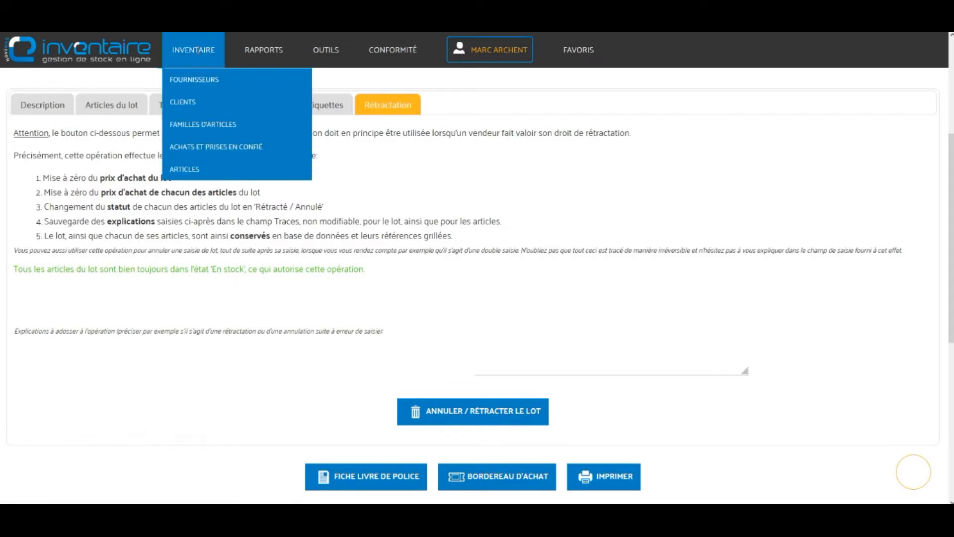
left_click(230, 149)
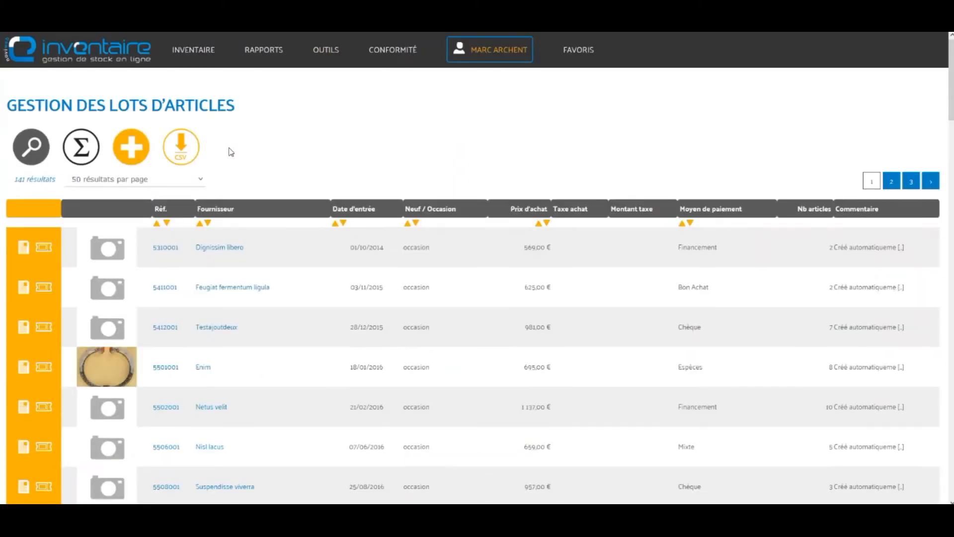
left_click(38, 156)
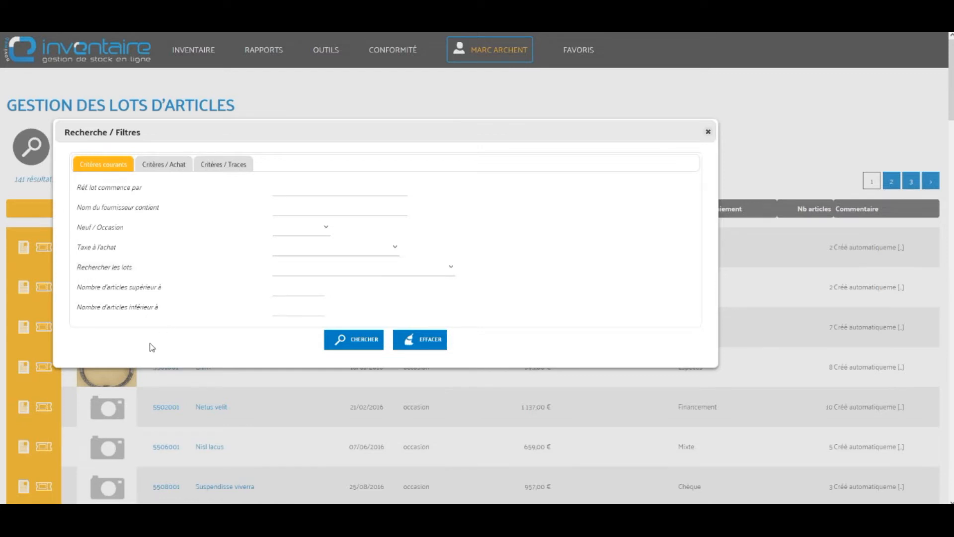
left_click(708, 132)
mouse_move(219, 54)
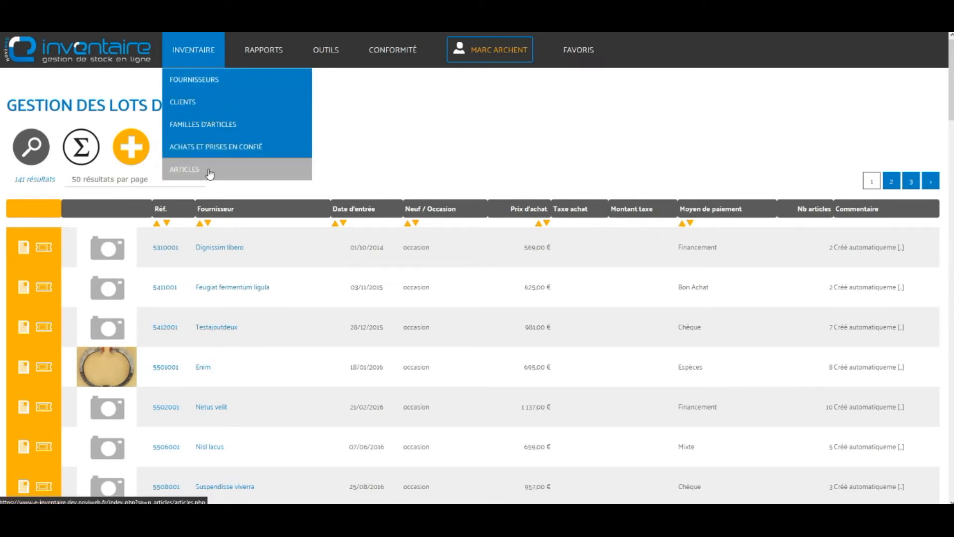
left_click(210, 172)
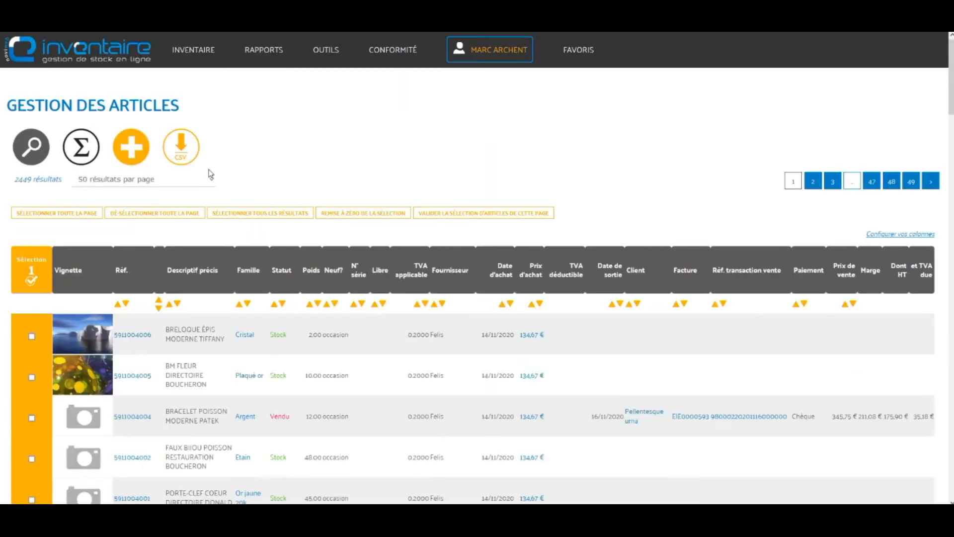
left_click(28, 149)
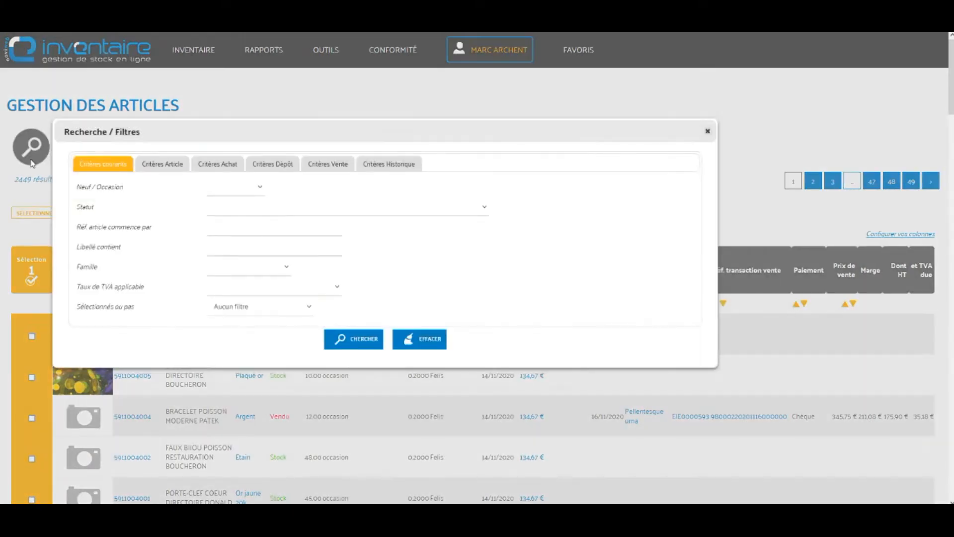
left_click(294, 212)
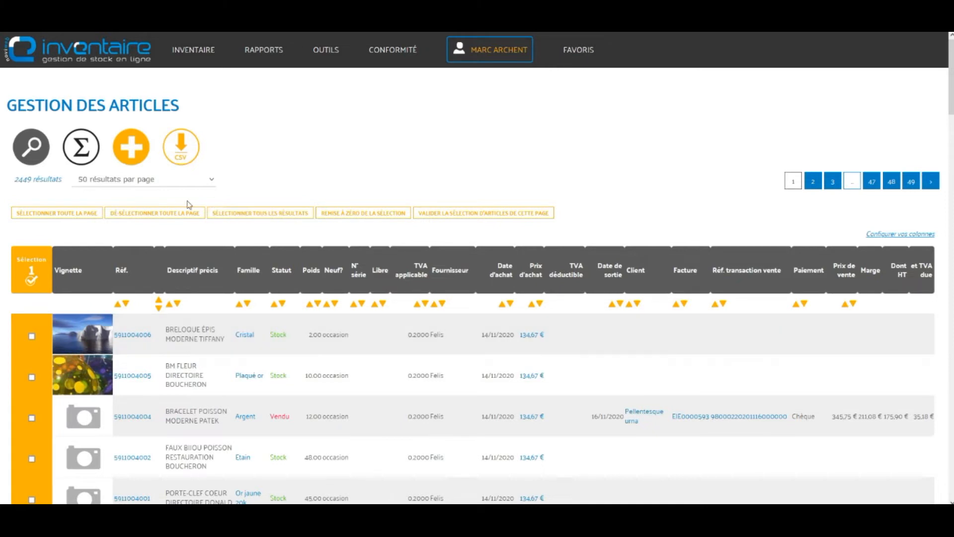
scroll(184, 163, "down", 3)
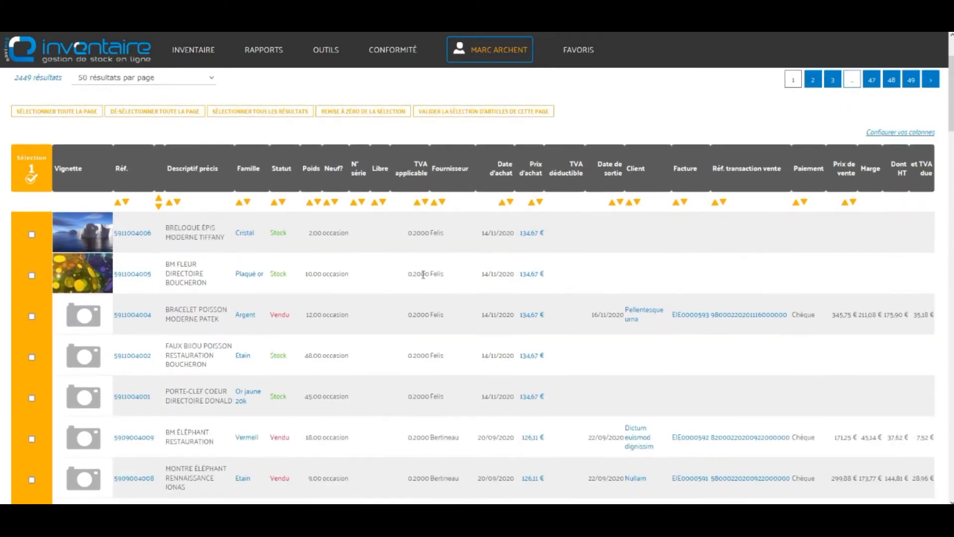
scroll(184, 164, "up", 3)
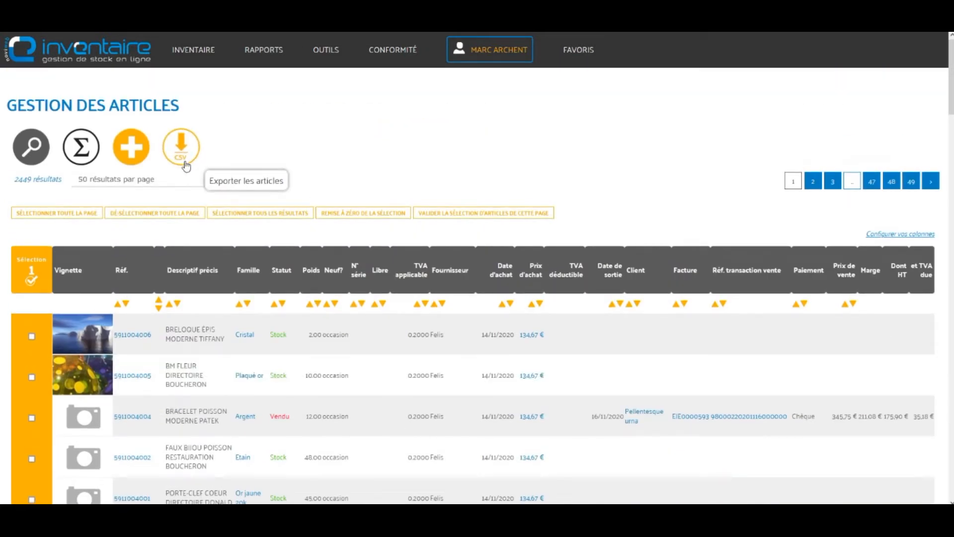
scroll(353, 312, "down", 2)
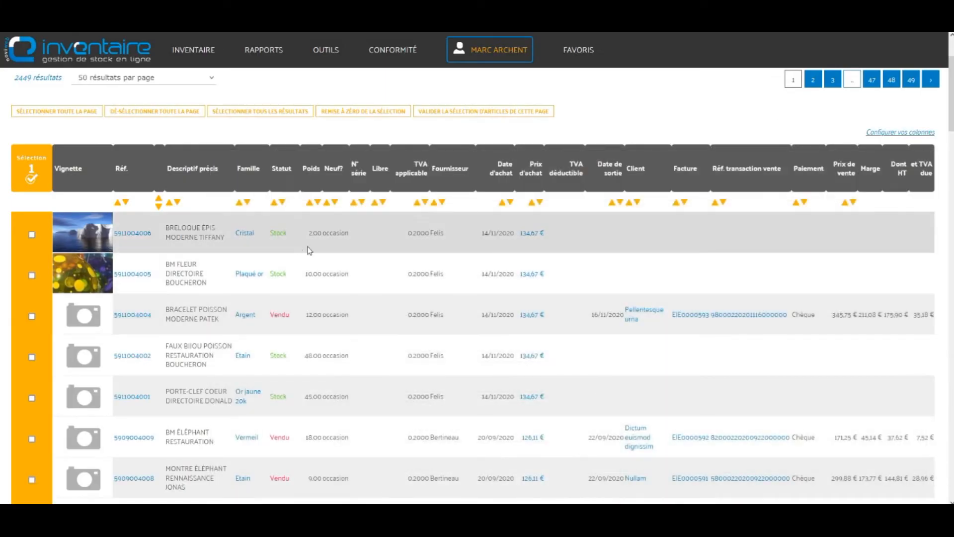
scroll(293, 283, "down", 4)
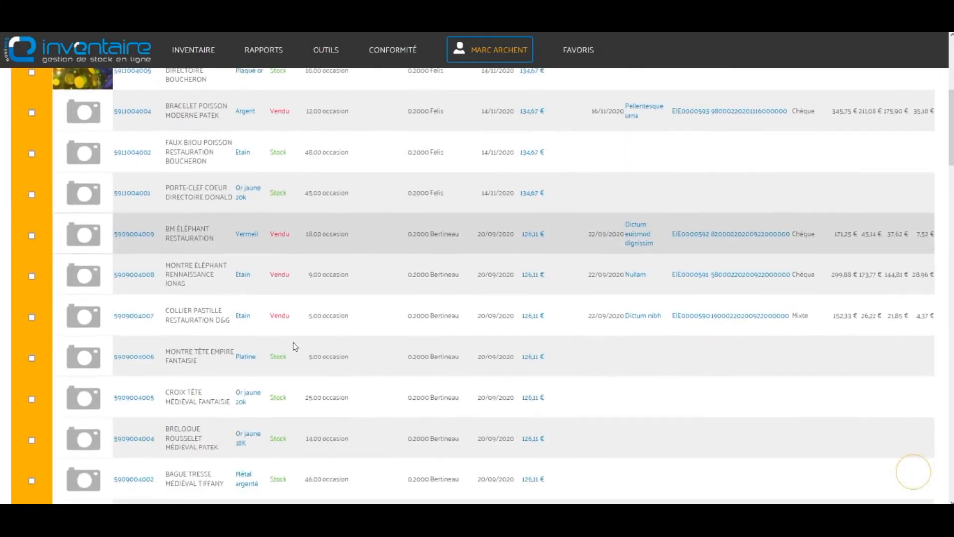
double_click(281, 356)
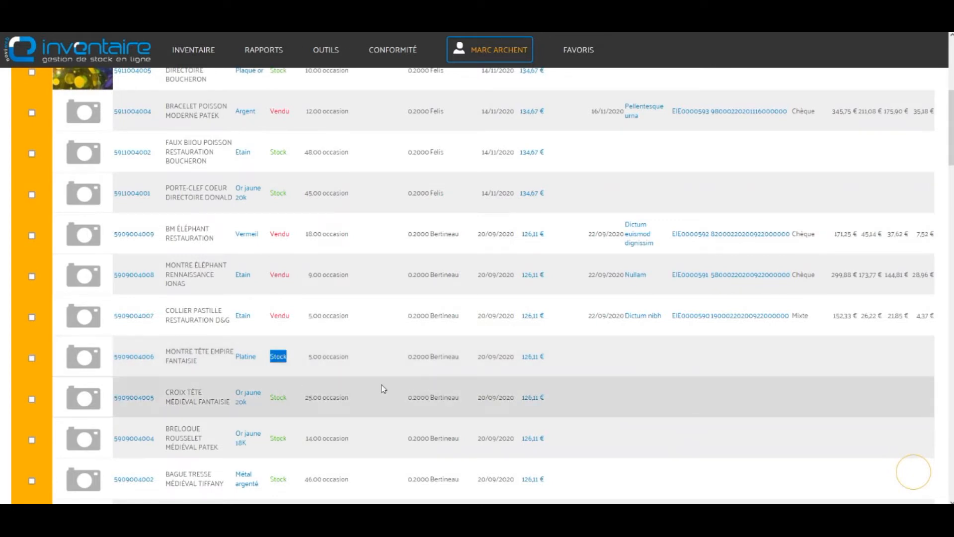
scroll(432, 375, "down", 4)
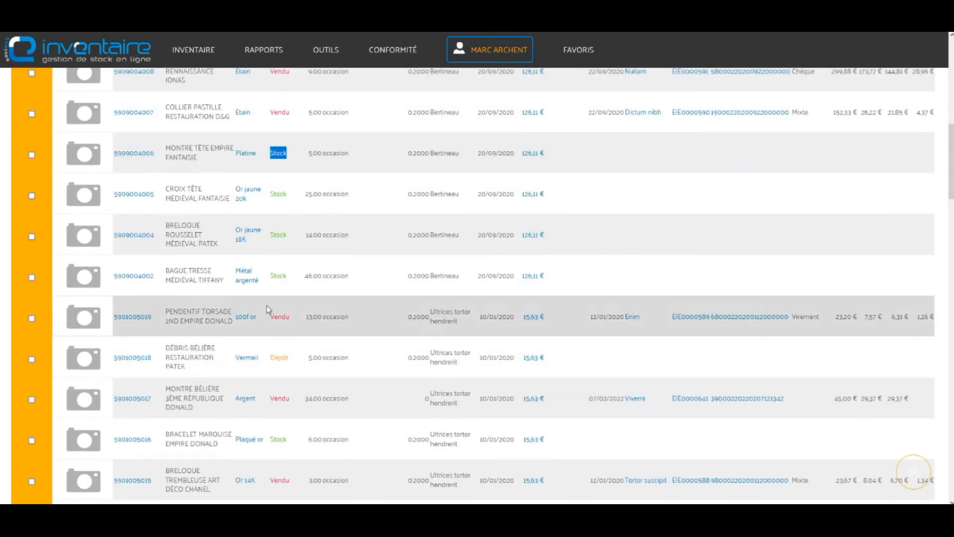
double_click(279, 317)
scroll(401, 324, "down", 5)
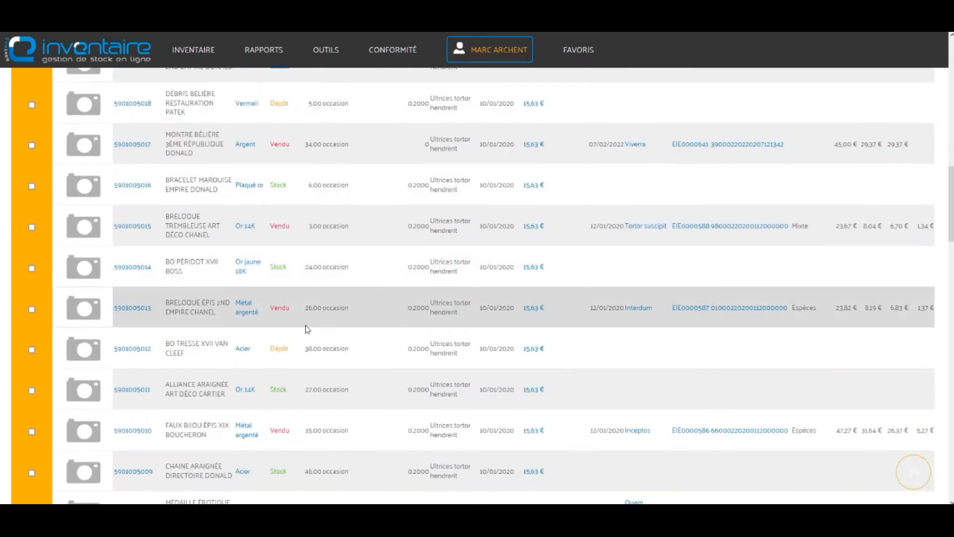
double_click(279, 308)
scroll(298, 328, "down", 6)
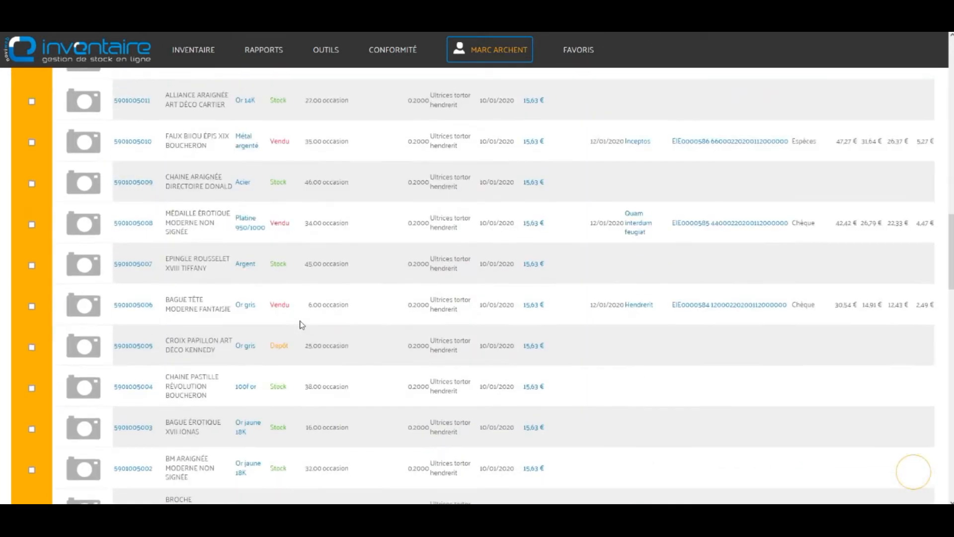
scroll(300, 324, "down", 6)
left_click_drag(274, 341, 283, 363)
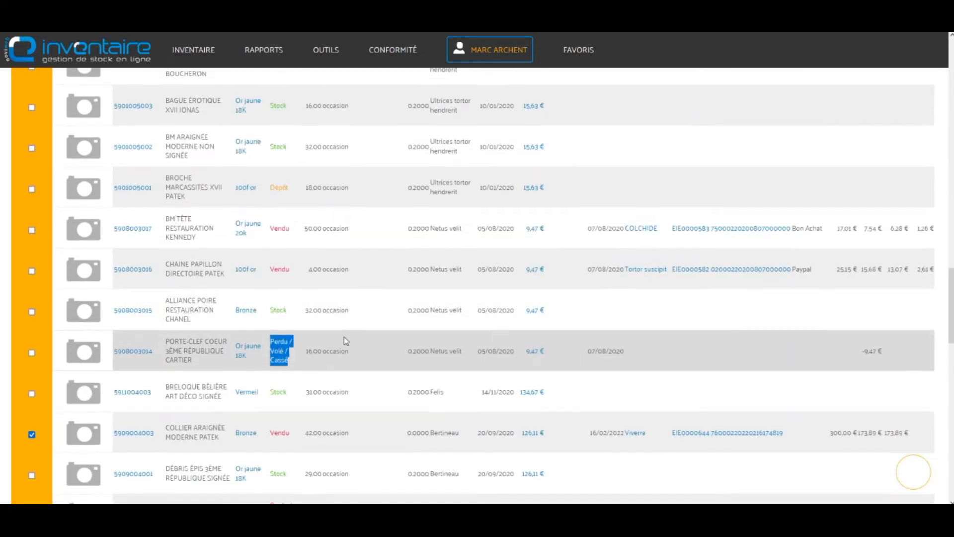
scroll(345, 339, "down", 4)
scroll(349, 339, "down", 7)
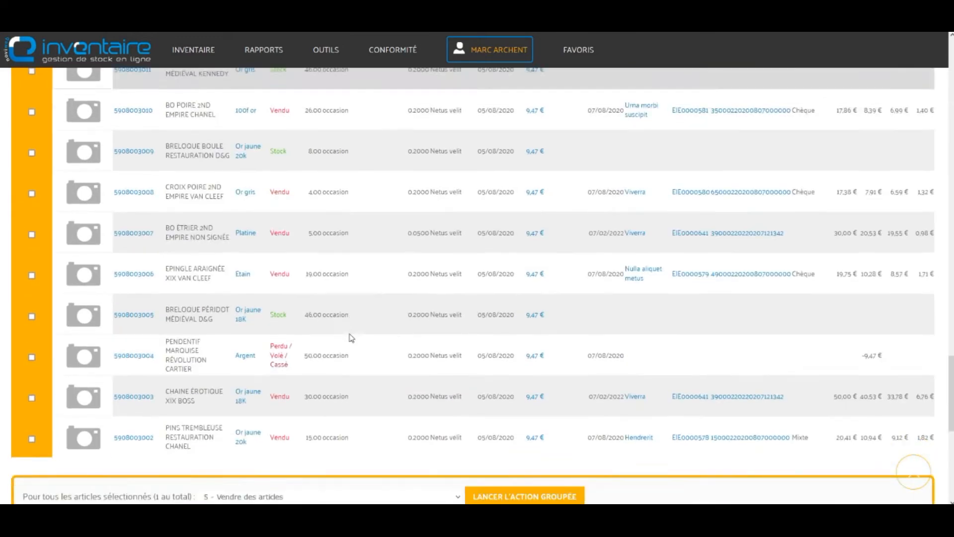
scroll(349, 336, "up", 13)
scroll(730, 217, "up", 20)
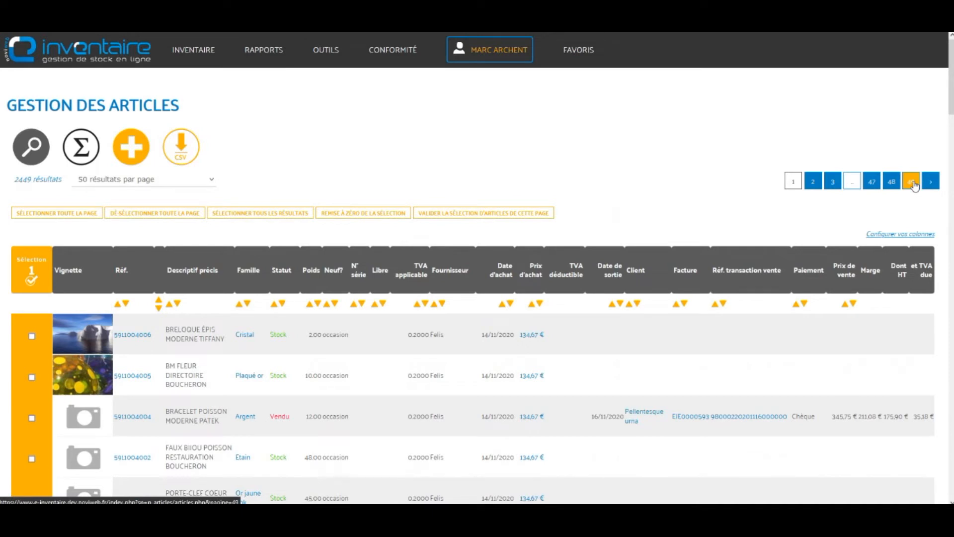
Step: Show page 49 of the articles, pointing out Rétracté / Annulé and Stock statuses
left_click(912, 182)
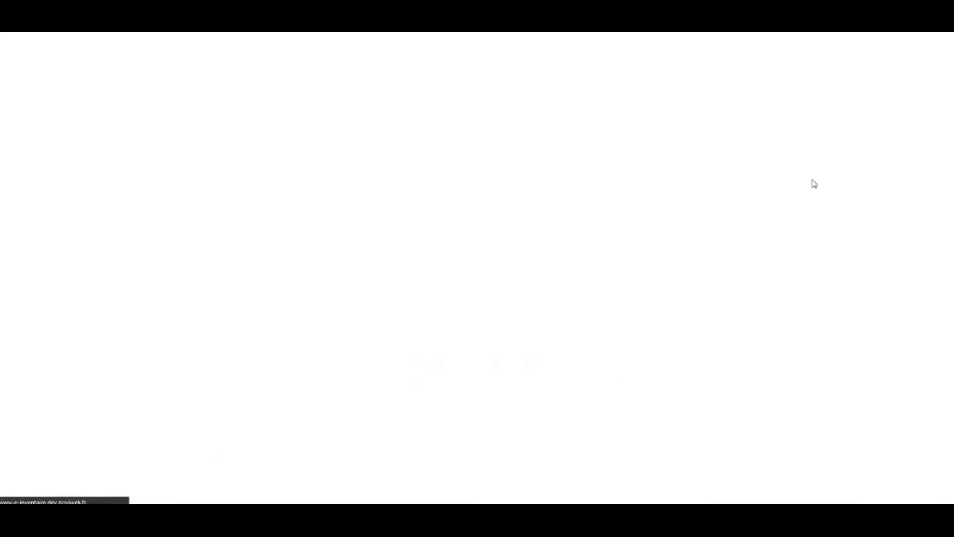
scroll(364, 337, "down", 5)
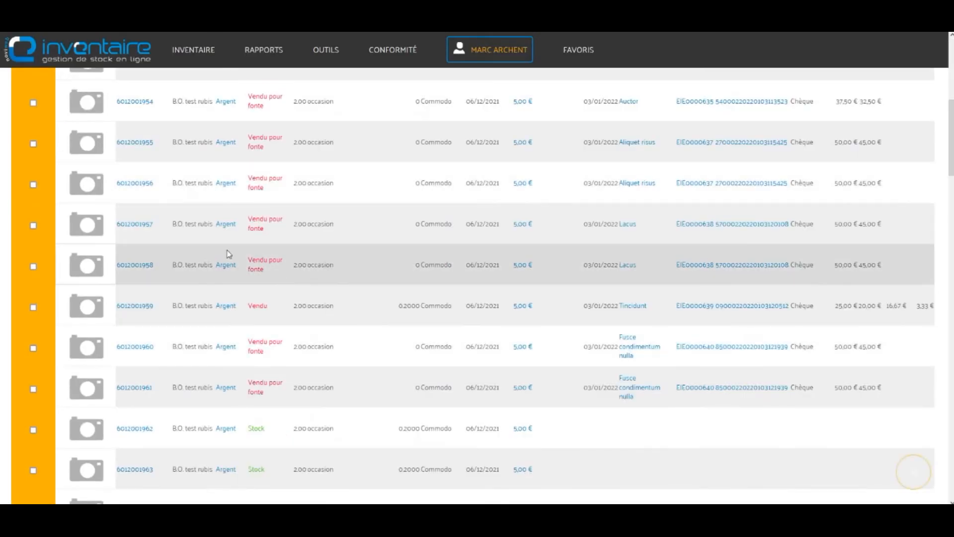
scroll(272, 263, "down", 6)
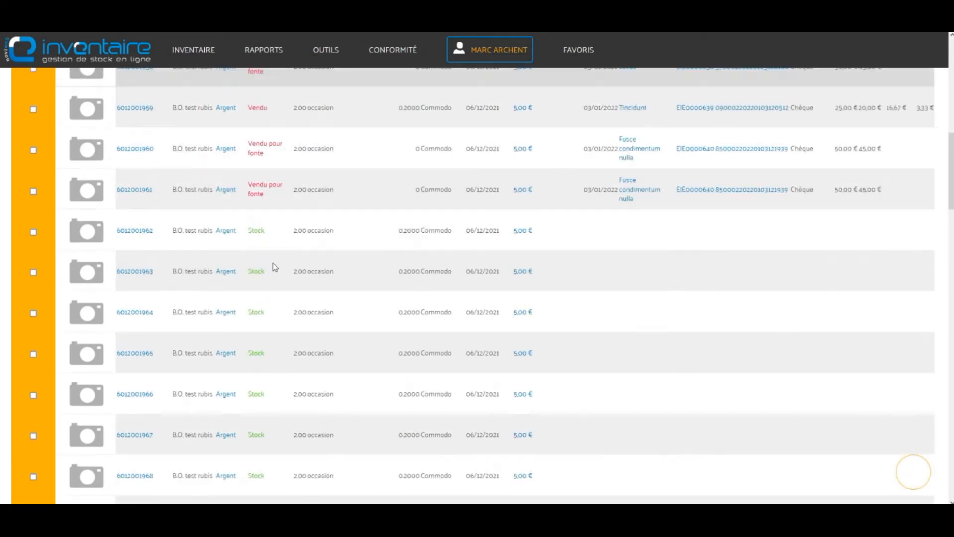
scroll(273, 266, "down", 10)
scroll(321, 305, "down", 10)
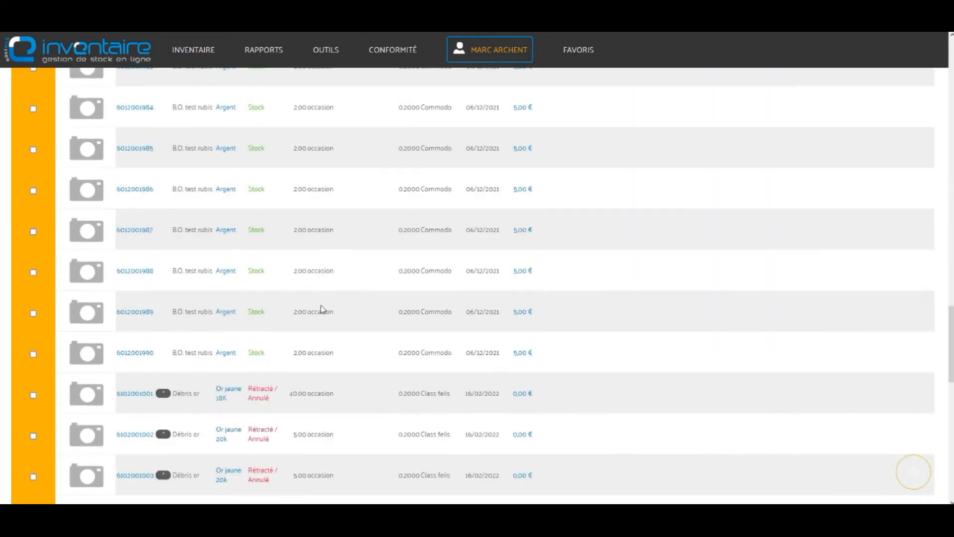
left_click_drag(249, 283, 267, 299)
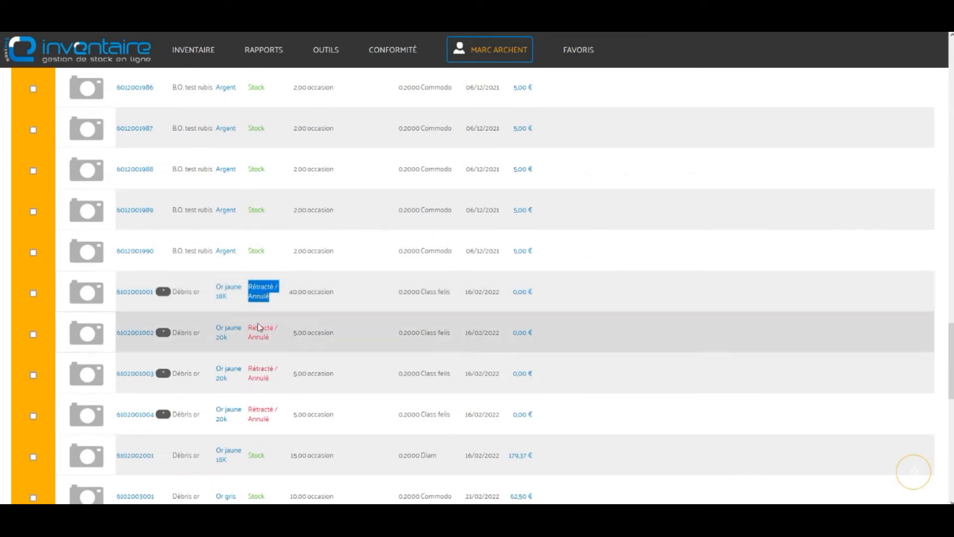
double_click(257, 251)
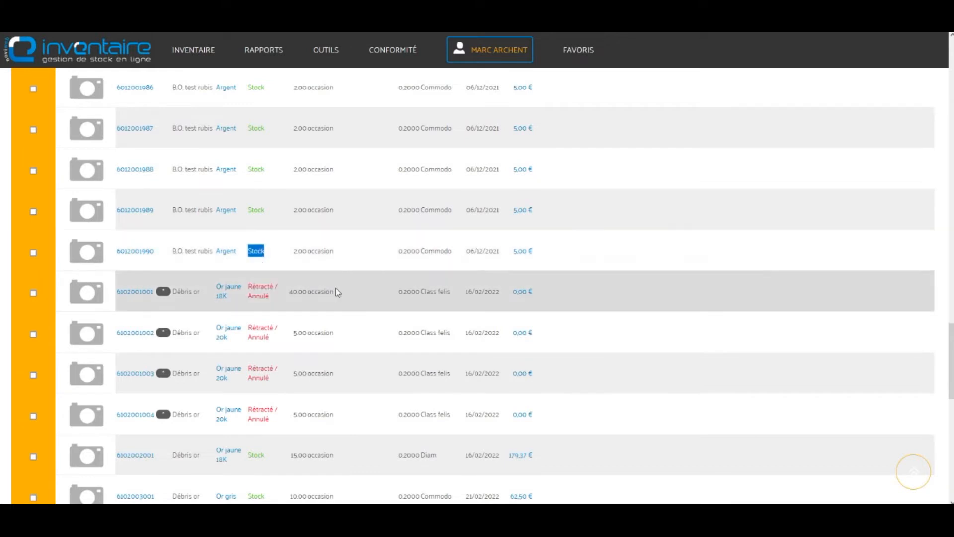
scroll(341, 300, "up", 10)
scroll(344, 298, "down", 10)
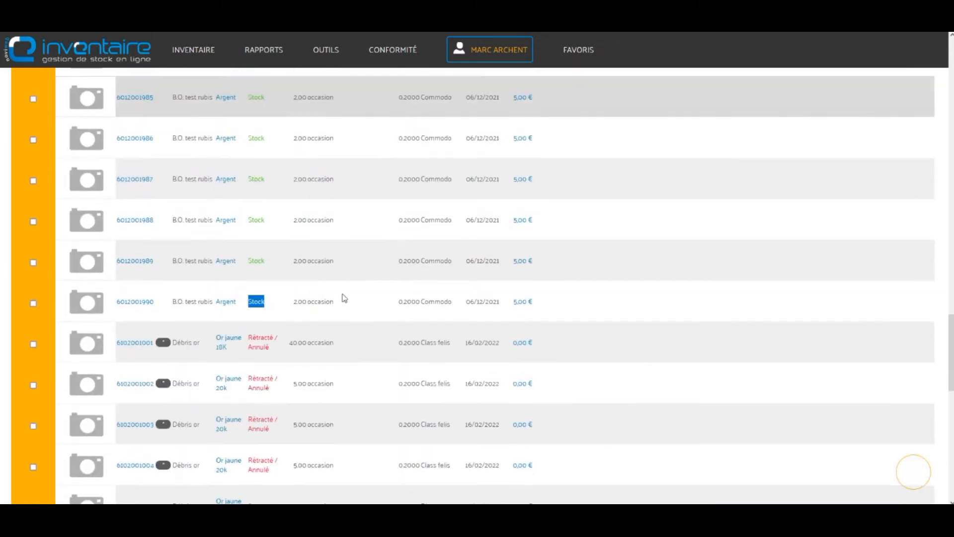
scroll(341, 298, "down", 5)
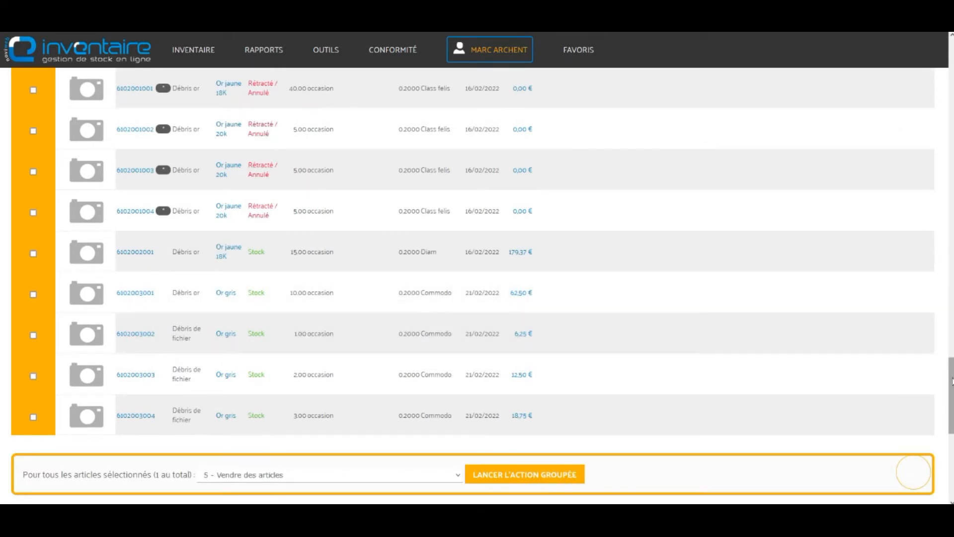
scroll(689, 250, "up", 20)
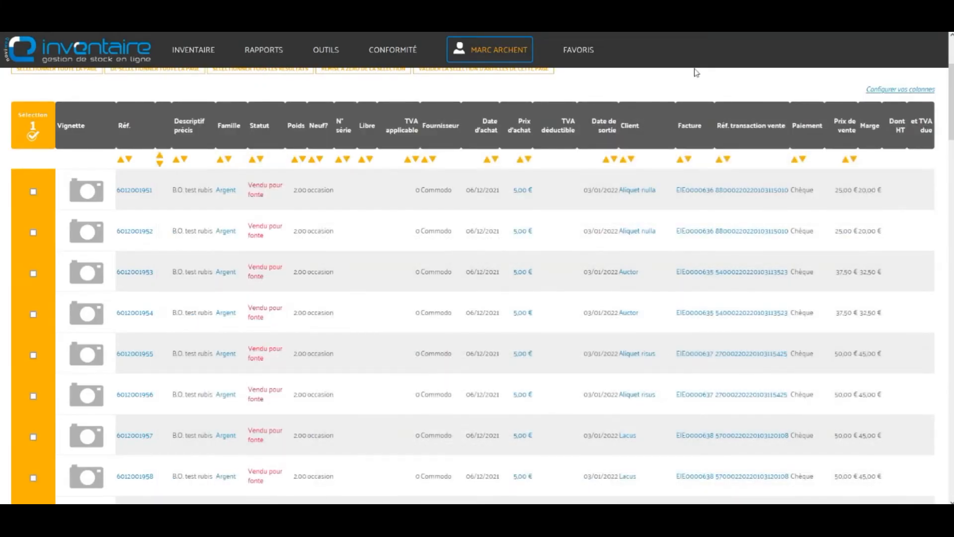
Step: Open the entry page for a new purchase lot and view the purchase tax options
scroll(443, 191, "up", 3)
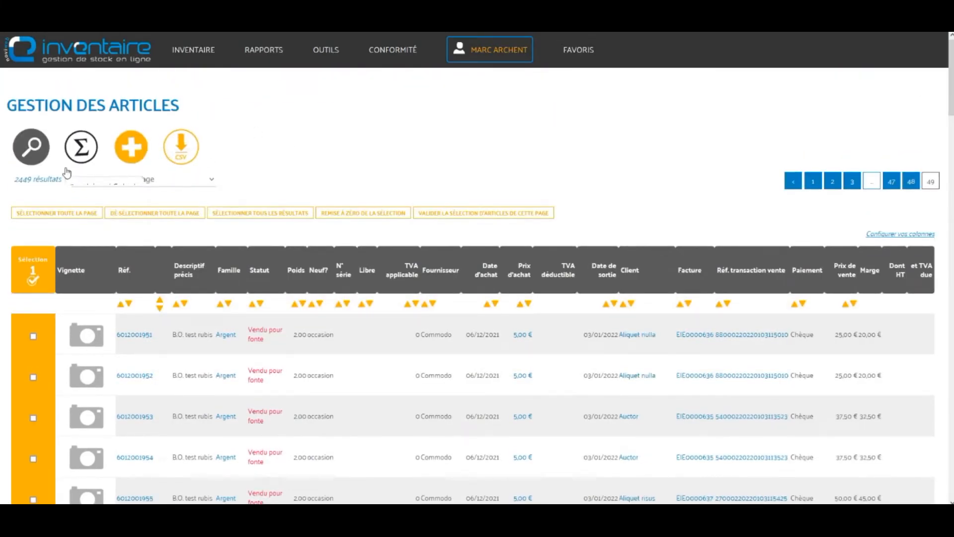
left_click(141, 155)
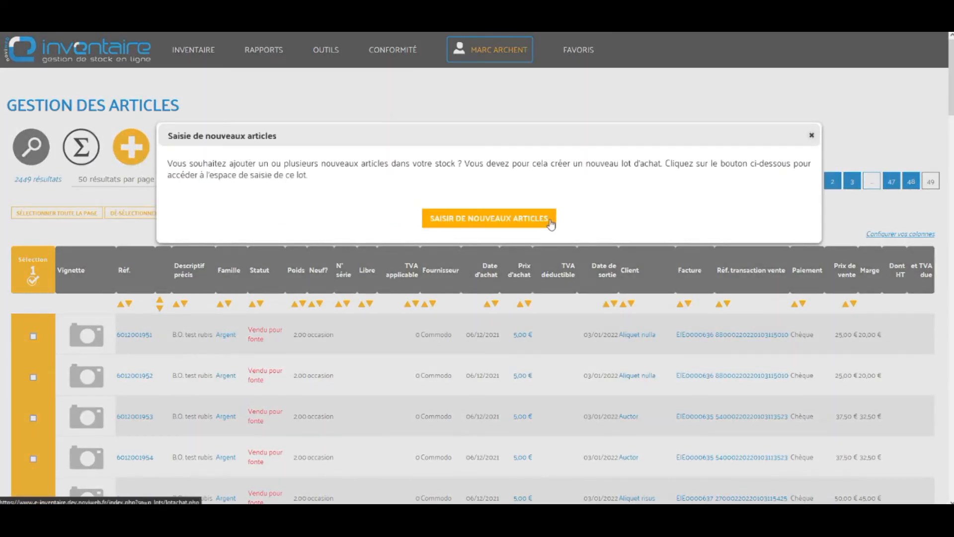
left_click(549, 220)
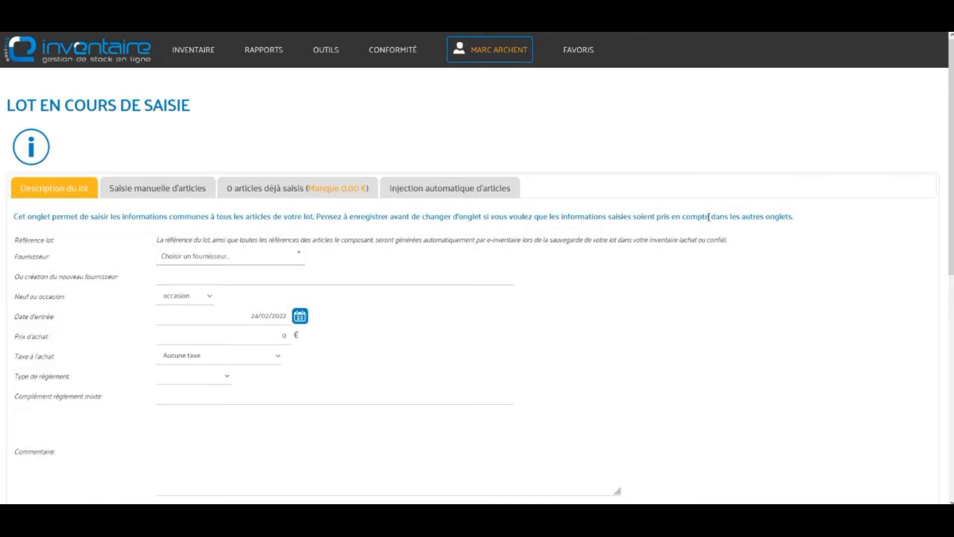
scroll(708, 216, "down", 1)
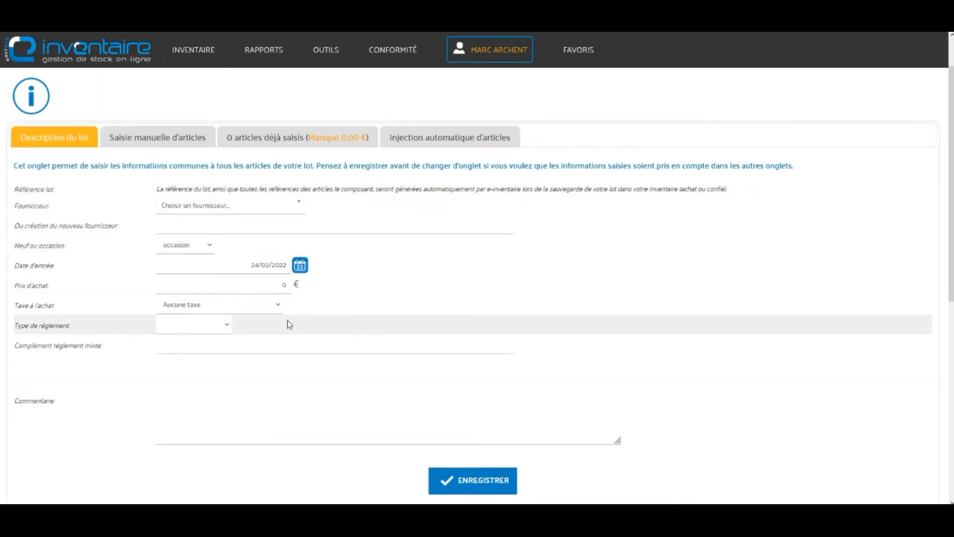
left_click(278, 306)
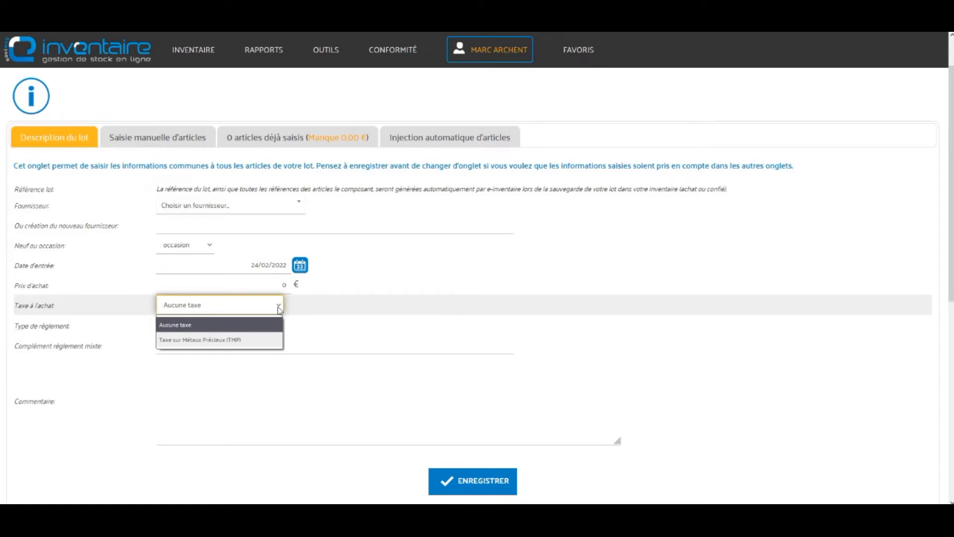
Step: Choose Diam as the new lot's Fournisseur
left_click(298, 206)
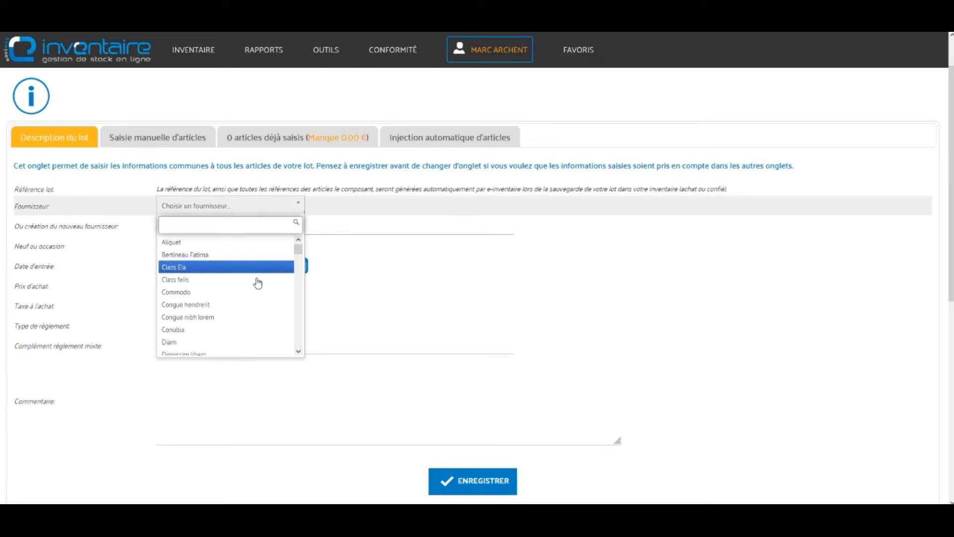
scroll(234, 336, "down", 2)
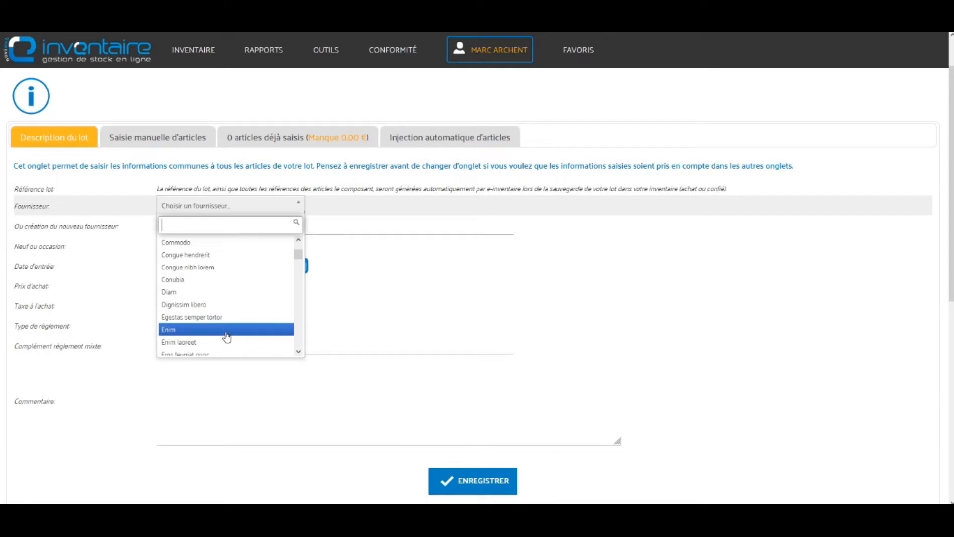
left_click(390, 228)
left_click(226, 208)
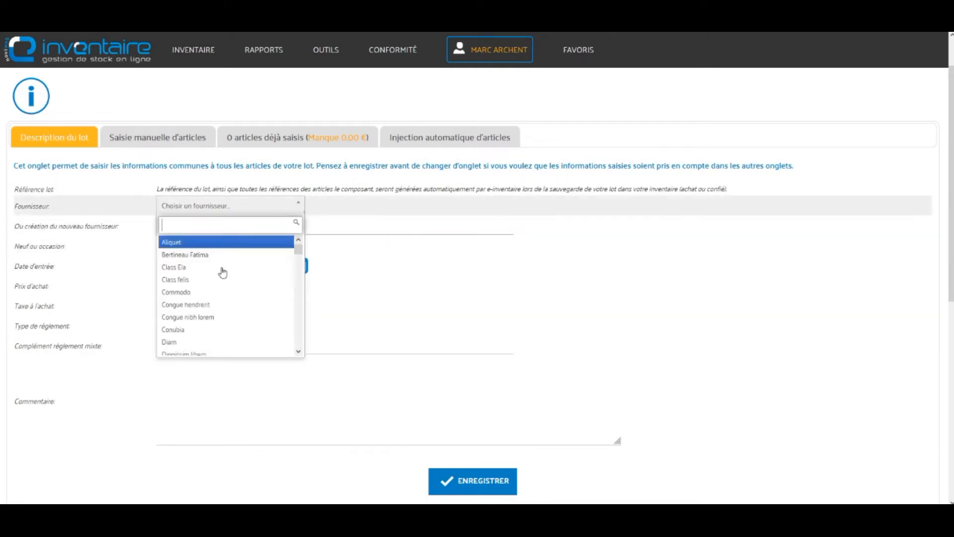
left_click(208, 341)
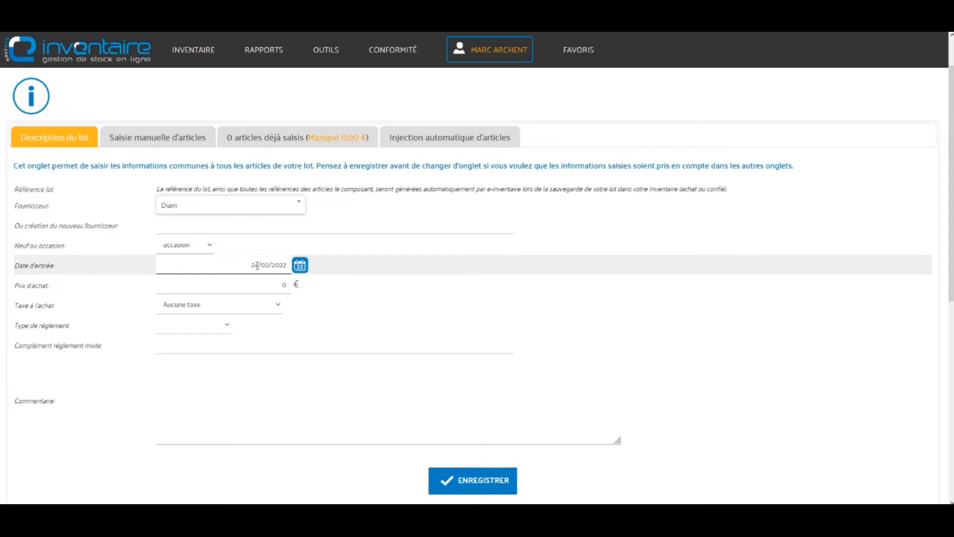
Step: Enter 100 € as the lot's purchase price
double_click(284, 284)
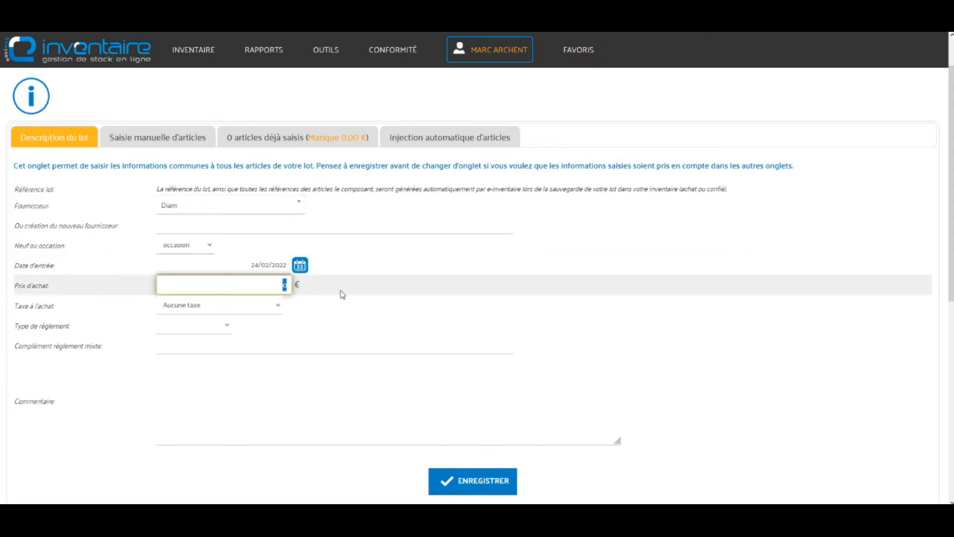
type("100")
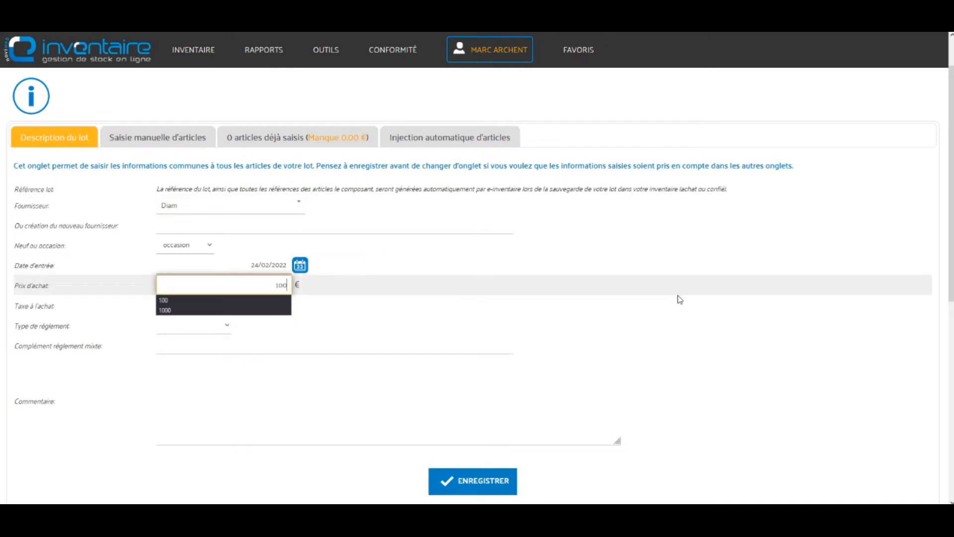
key("Escape")
left_click(704, 304)
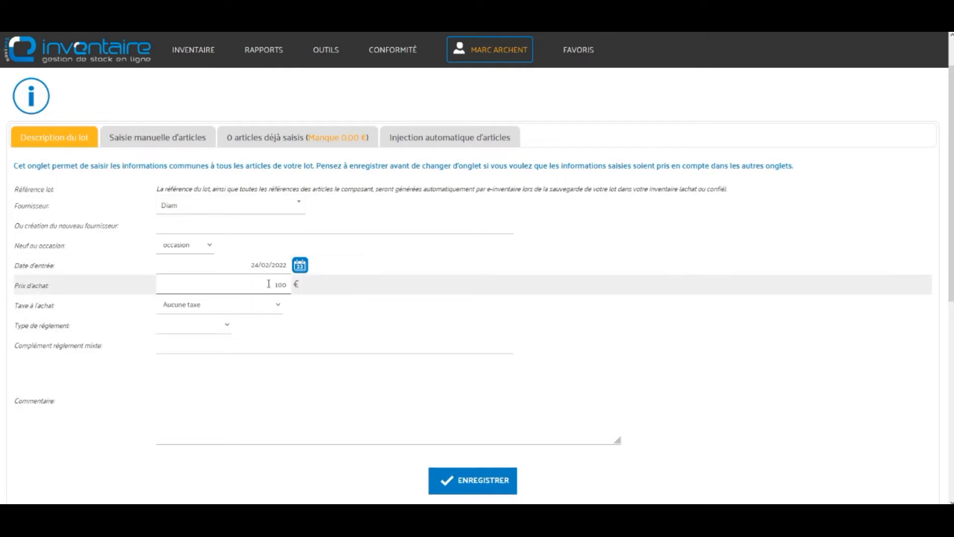
Step: Apply the TMP tax and enter 100 € tax-included, giving a 89.69 € net price
left_click(278, 307)
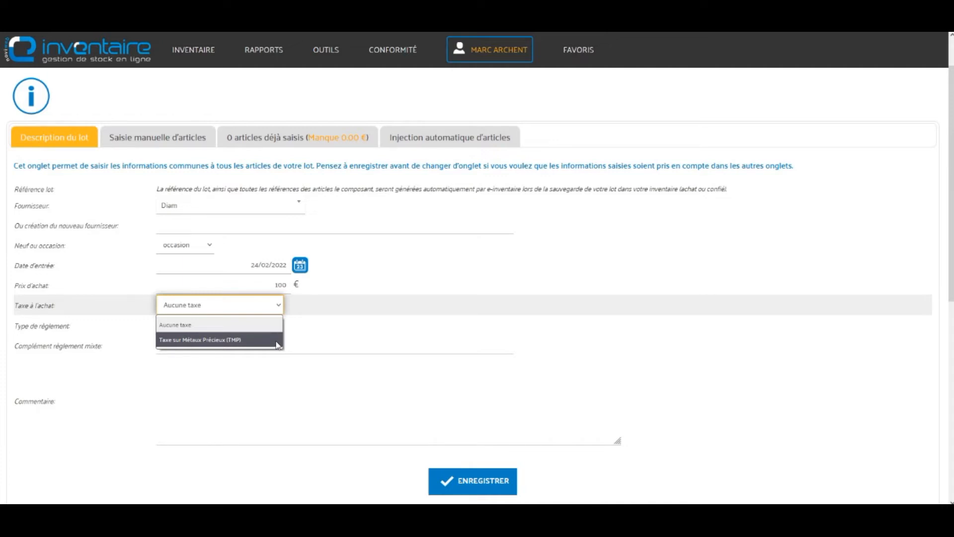
left_click(276, 342)
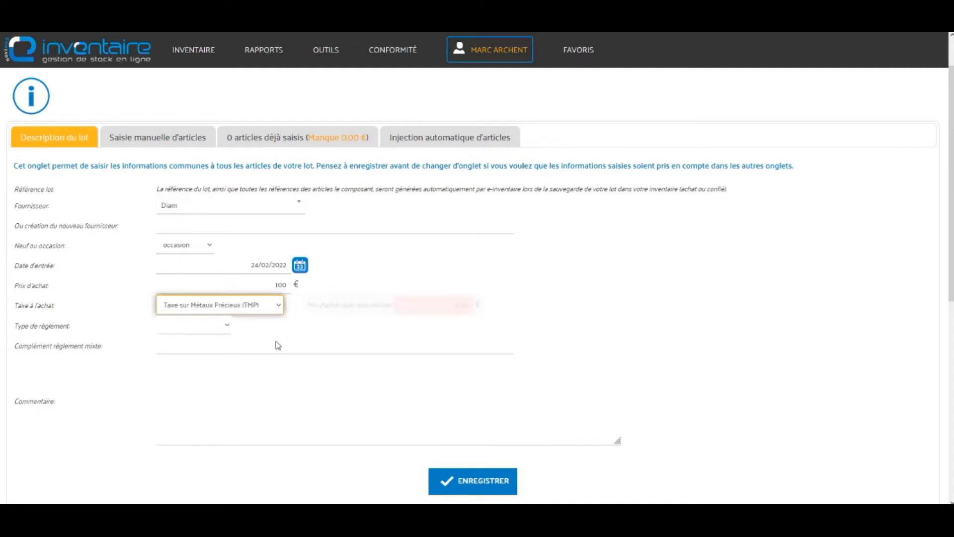
double_click(461, 305)
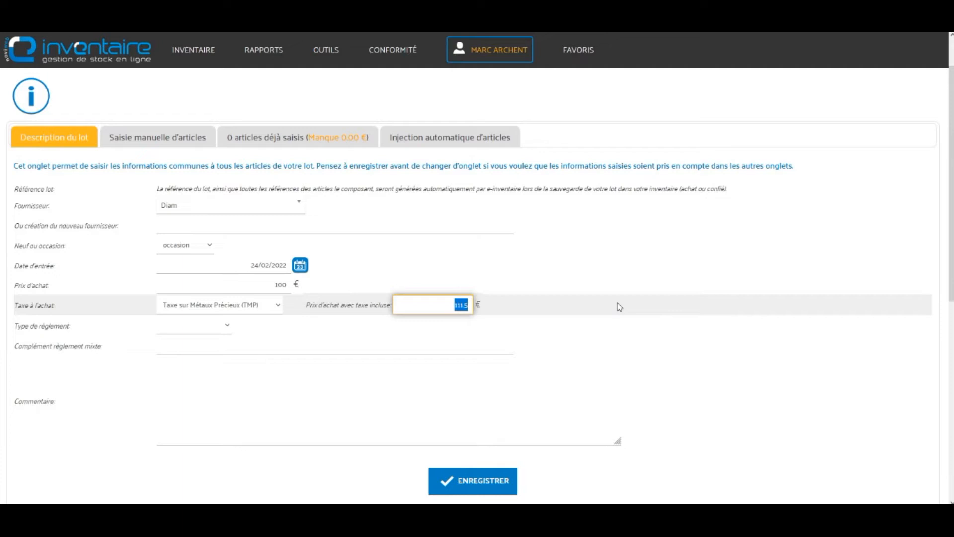
type("100")
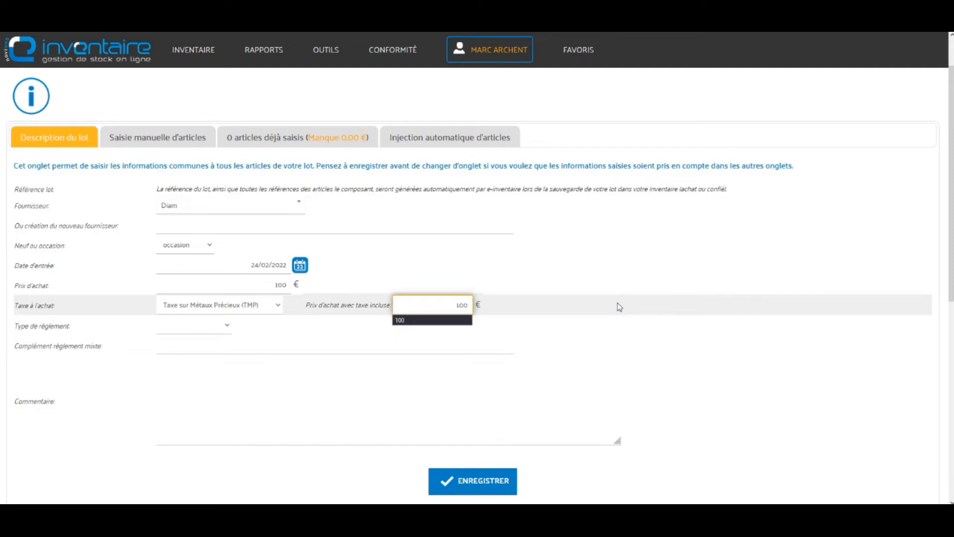
left_click(437, 320)
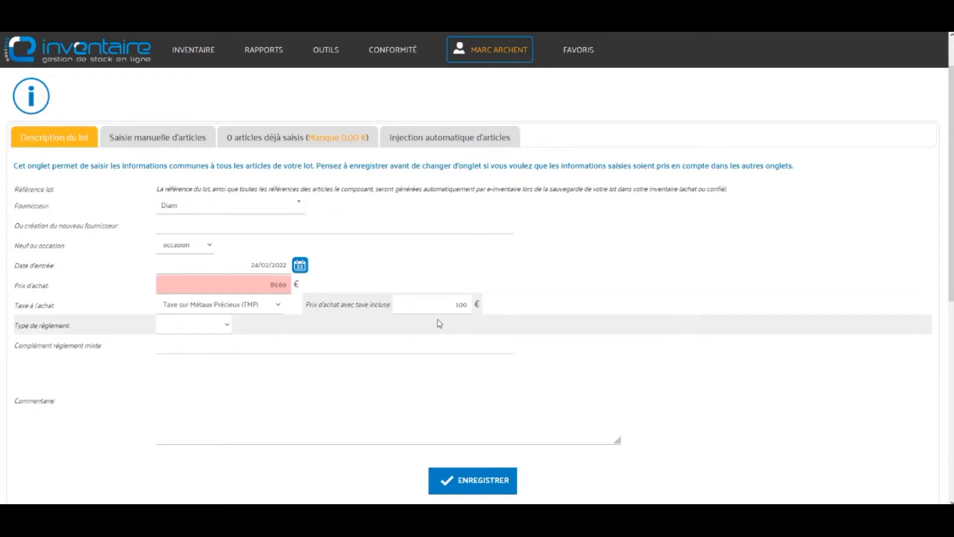
Step: Change the net purchase price to 120, then the tax-included price to 10
left_click(270, 285)
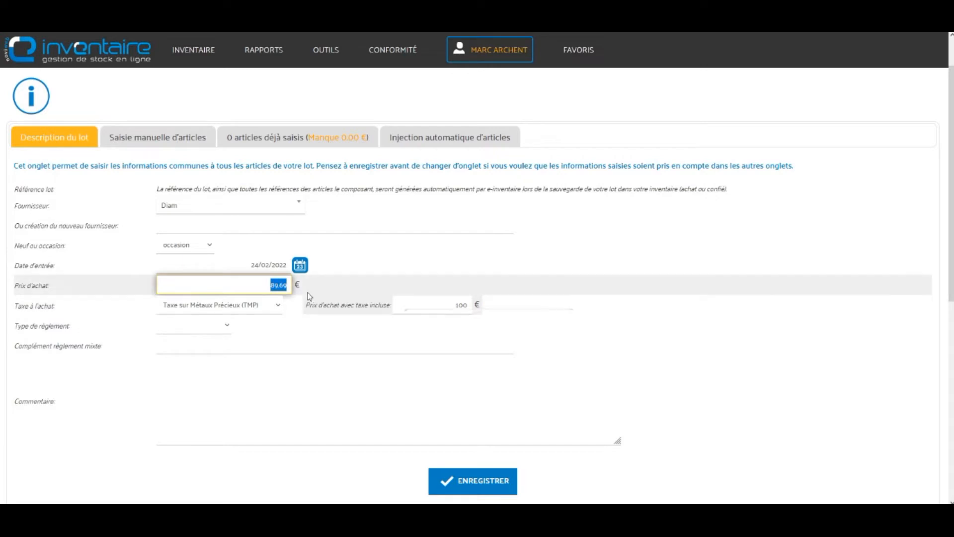
left_click(262, 284)
left_click_drag(262, 283, 292, 284)
key("BackSpace")
type("120")
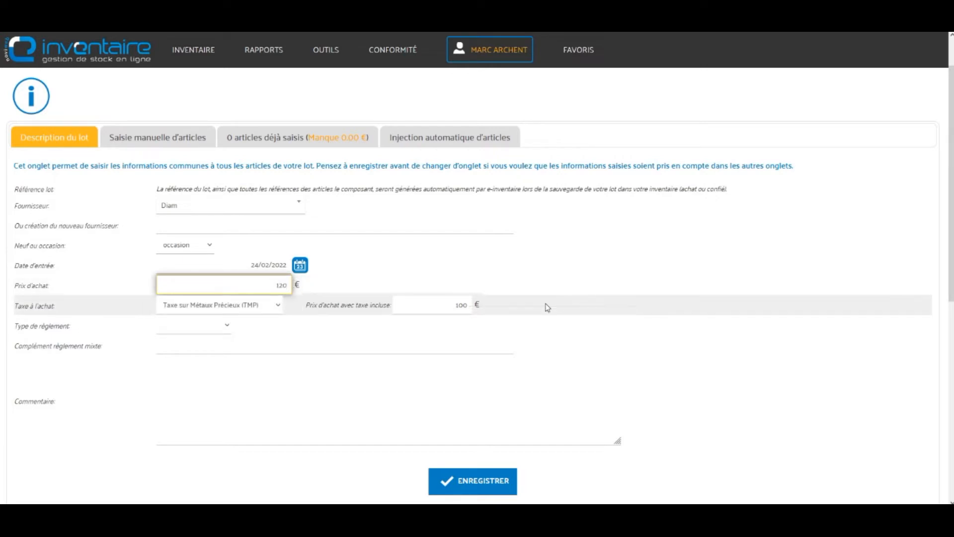
left_click(462, 305)
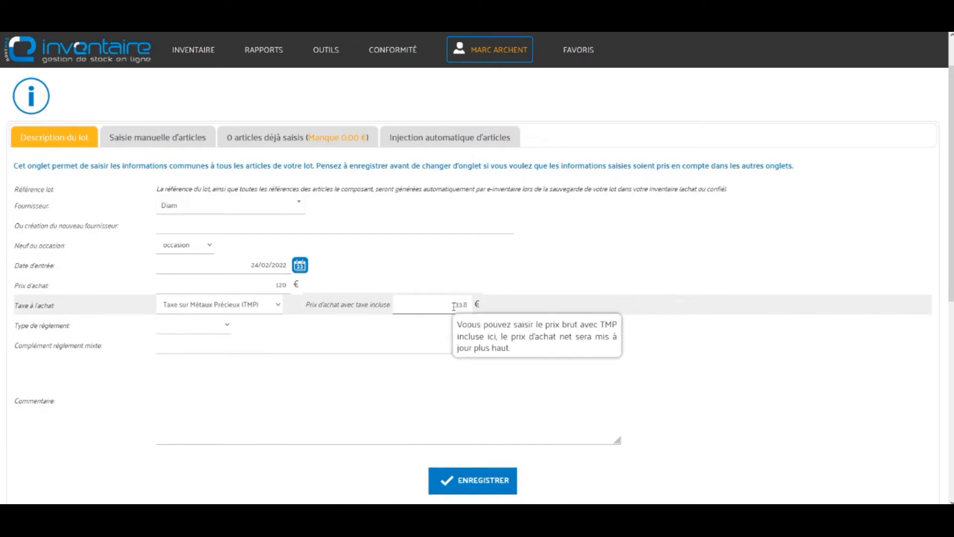
left_click_drag(449, 305, 484, 304)
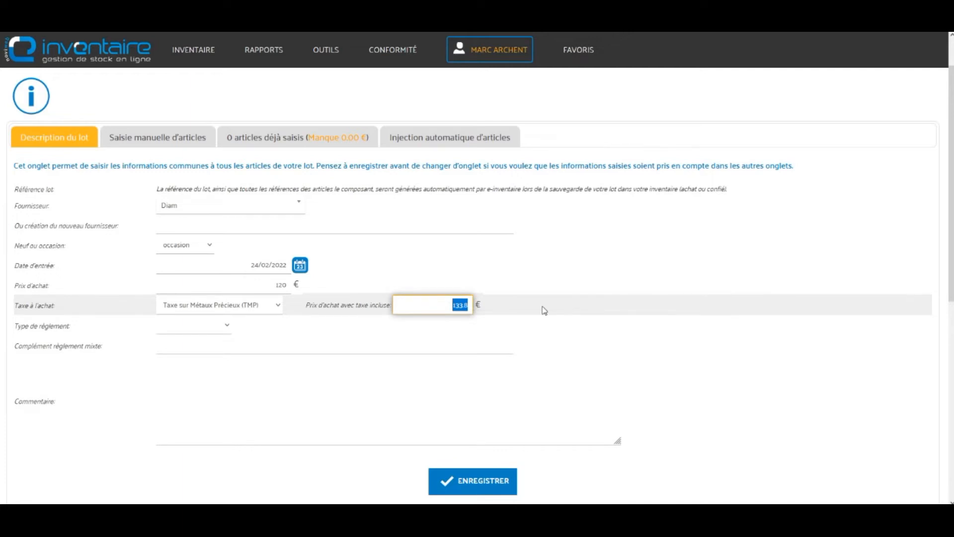
type("100")
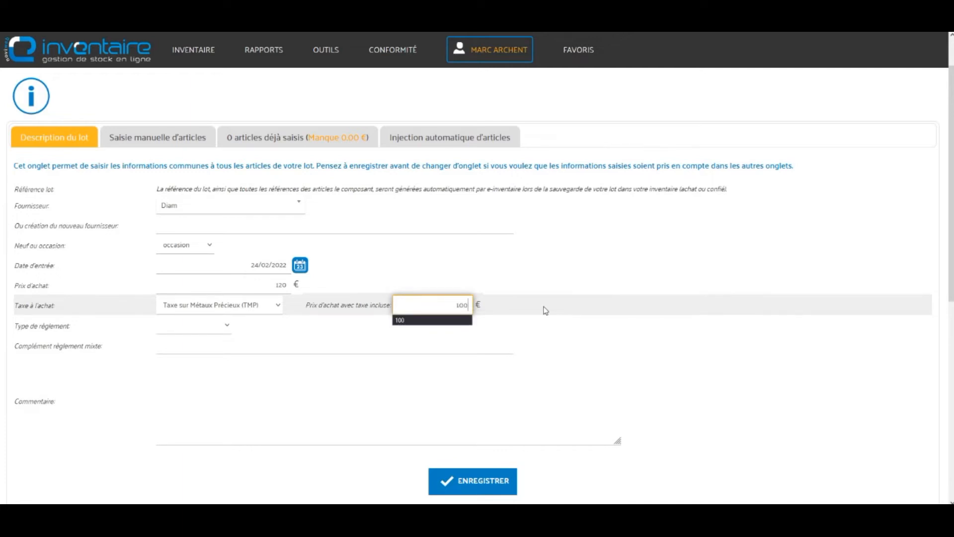
key("Tab")
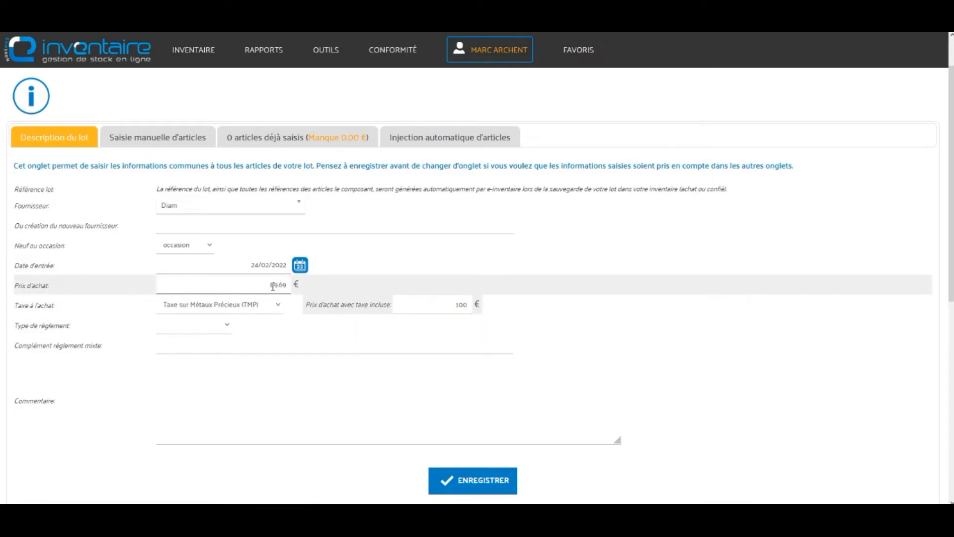
Step: Set Type de règlement to Chèque and save the lot
left_click(226, 325)
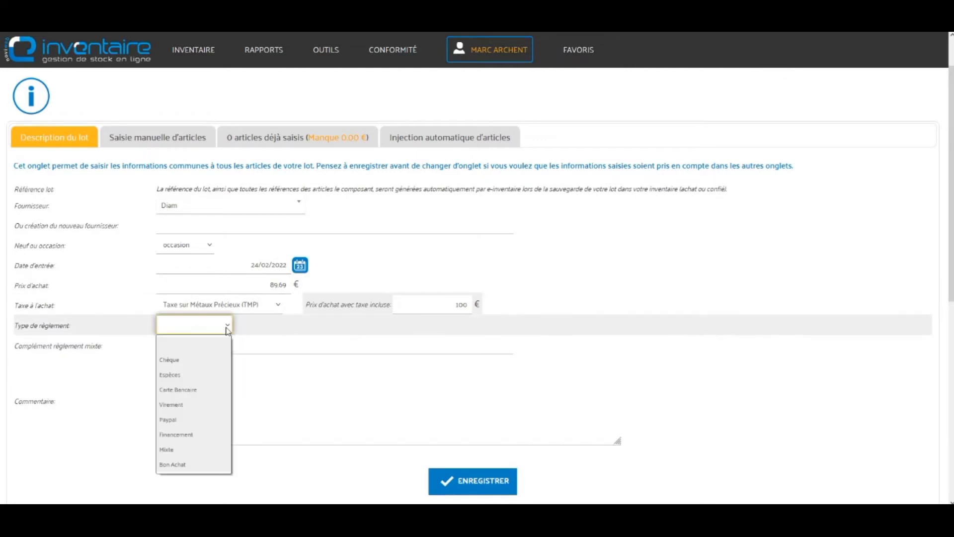
left_click(210, 358)
left_click(487, 487)
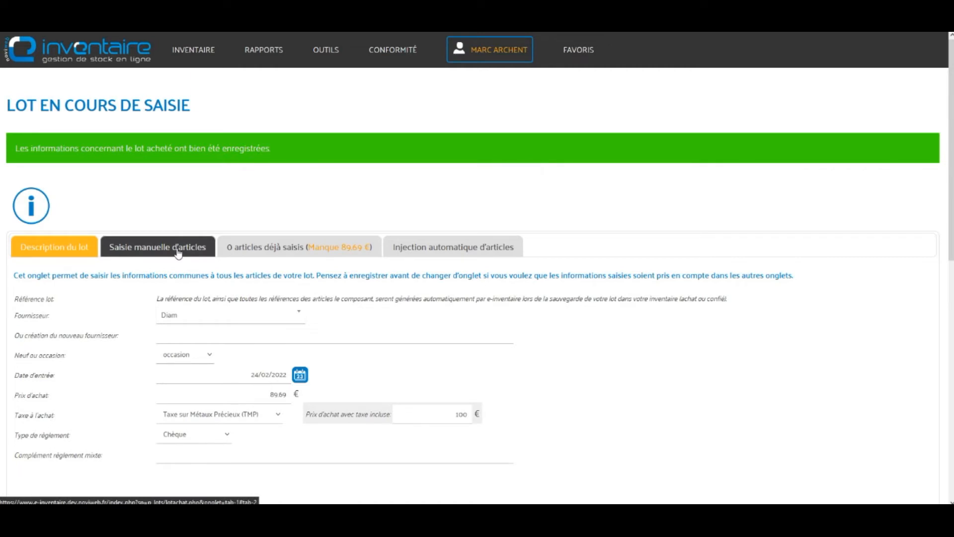
Step: View Injection automatique d'articles, then switch to Saisie manuelle d'articles
left_click(472, 249)
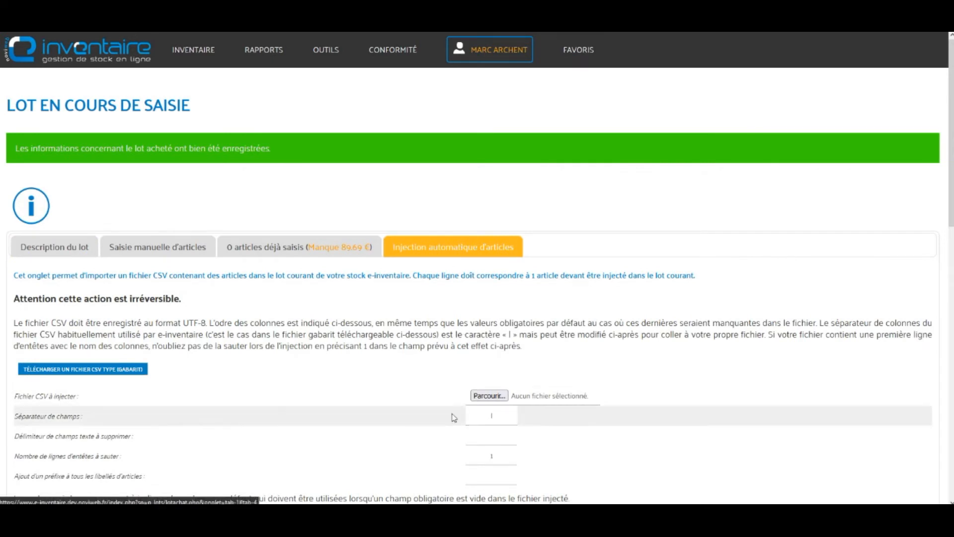
left_click(189, 246)
scroll(200, 276, "down", 2)
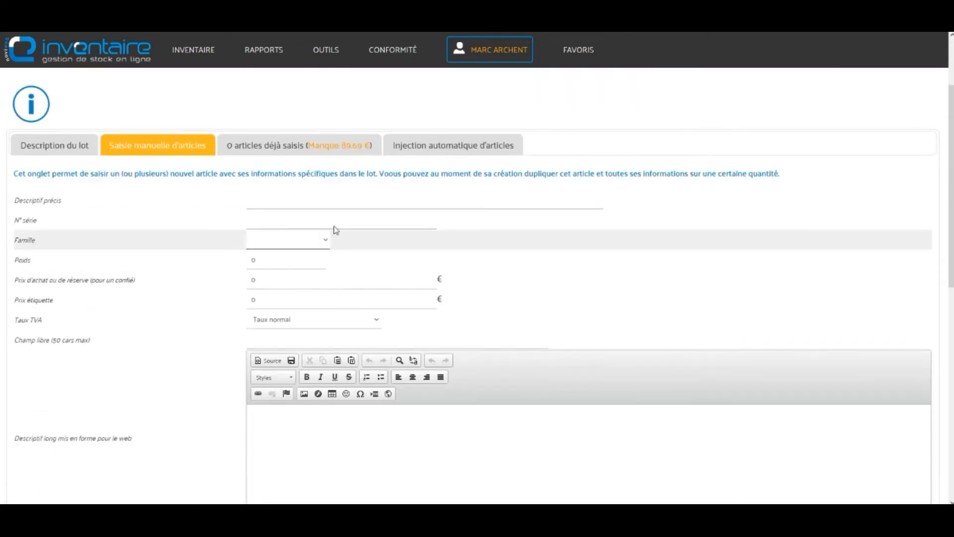
Step: Describe the new article as 'Débris or' in family Or 14K
left_click(333, 201)
type("Débris or")
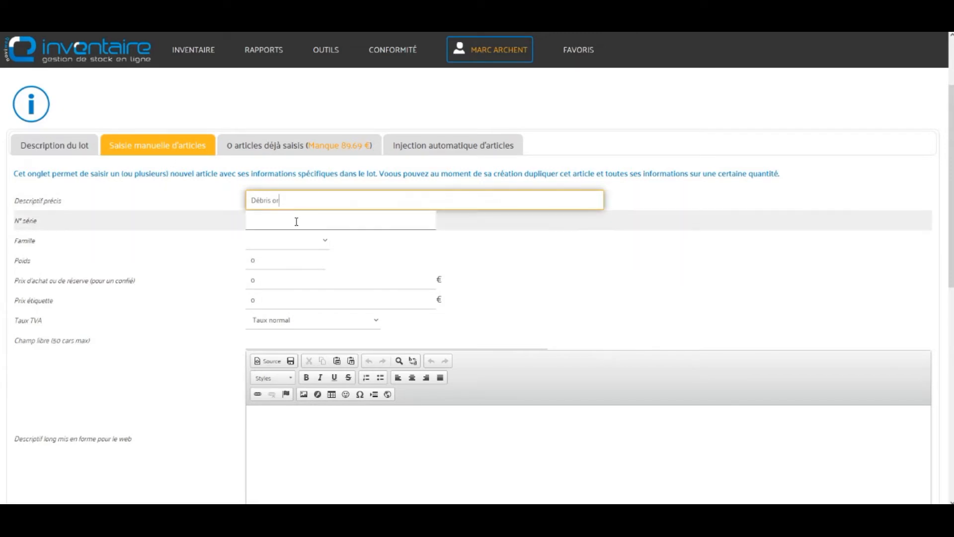
left_click(327, 240)
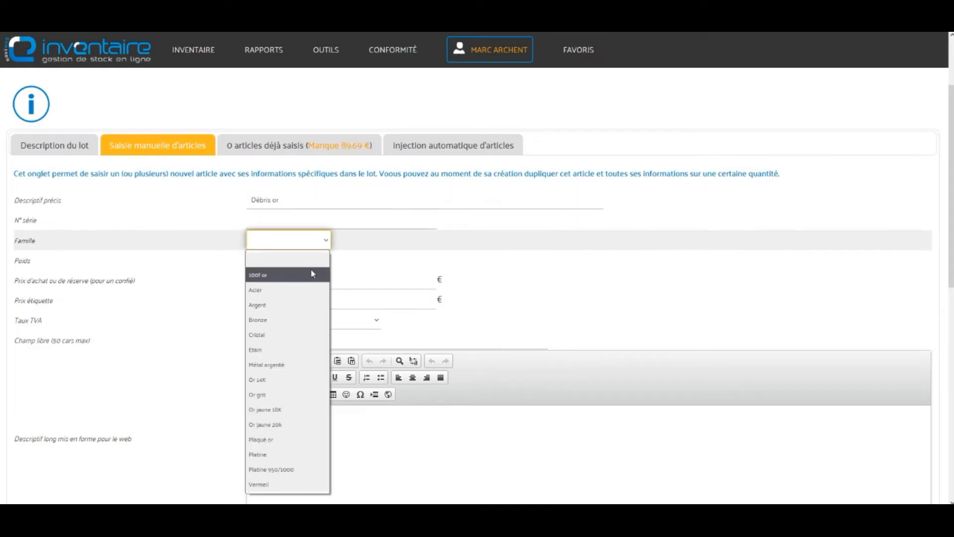
left_click(311, 384)
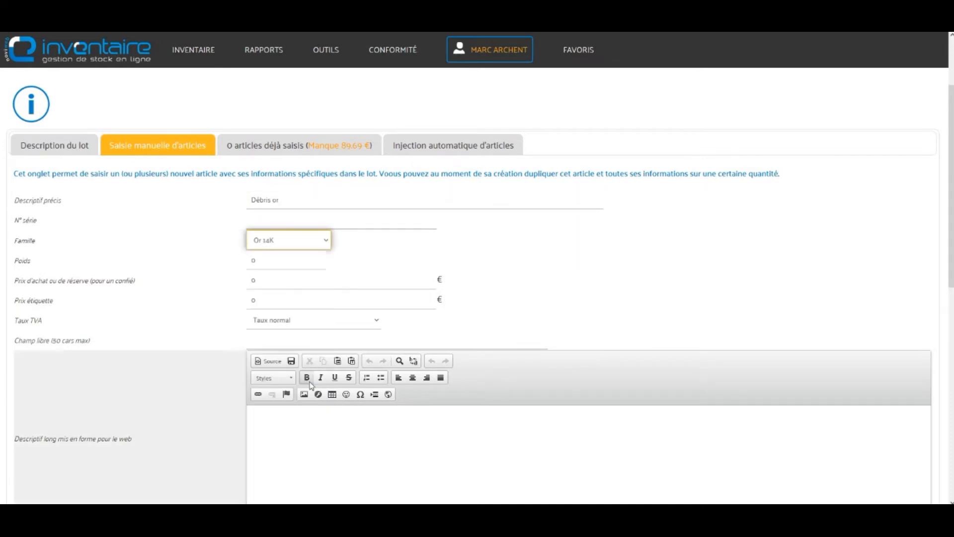
Step: Enter a weight of 10 and select the article quantity field
left_click(268, 260)
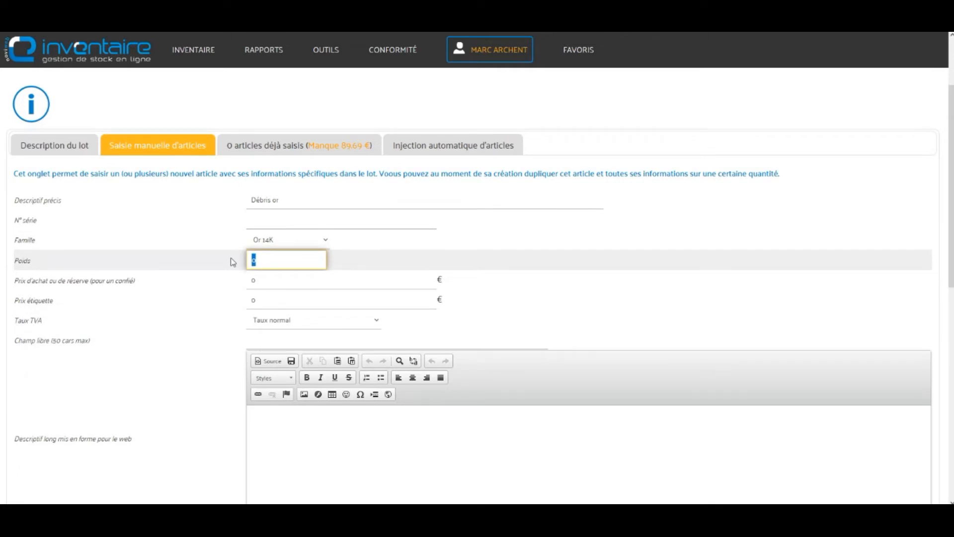
type("1")
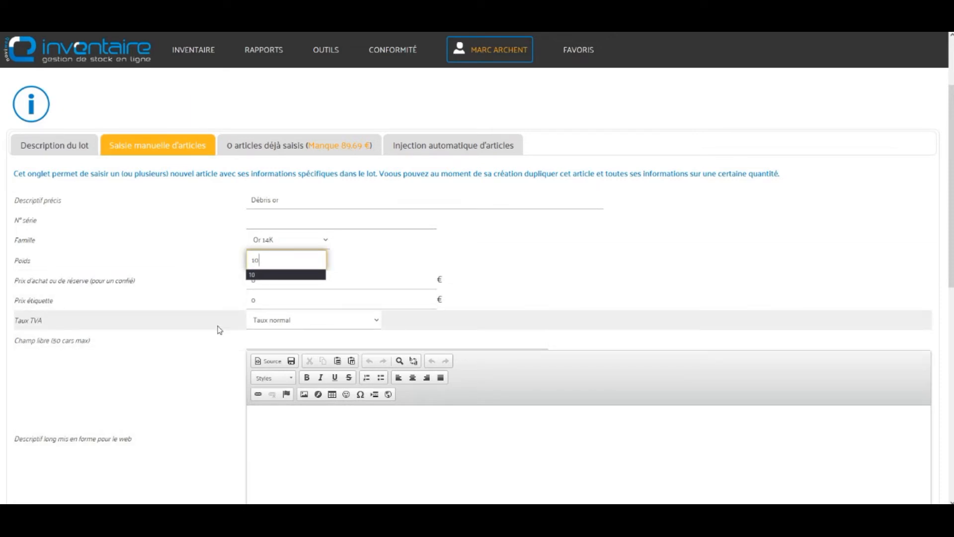
left_click(257, 281)
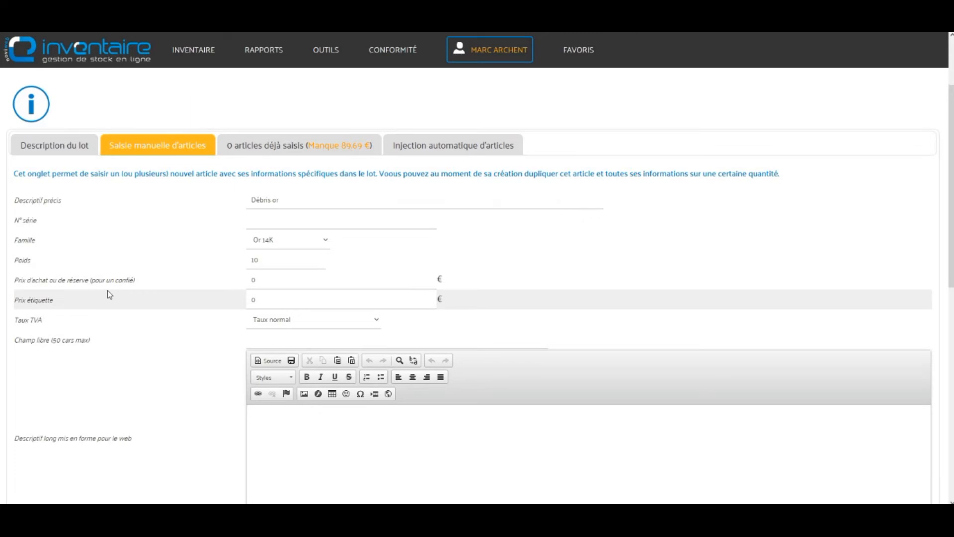
scroll(110, 291, "down", 3)
left_click_drag(532, 422, 516, 421)
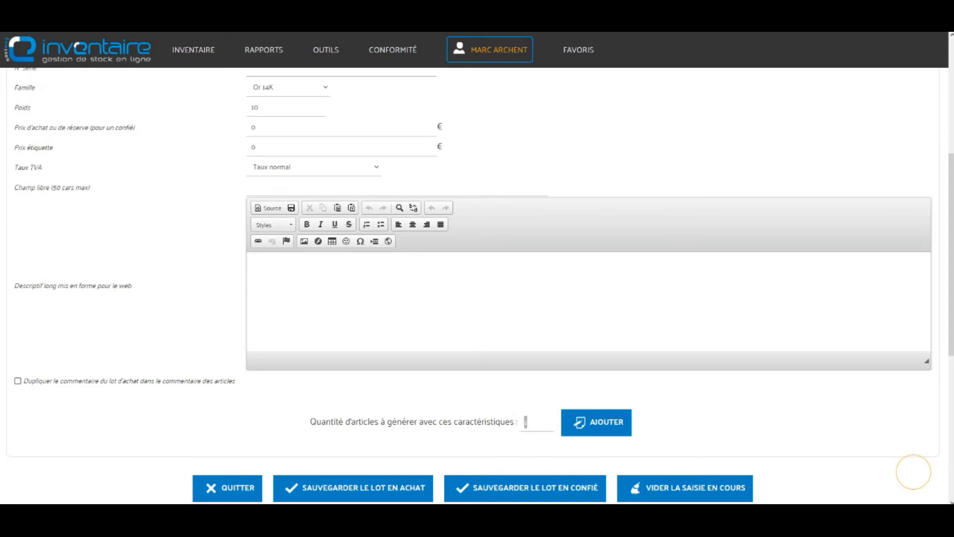
key("alt+Tab")
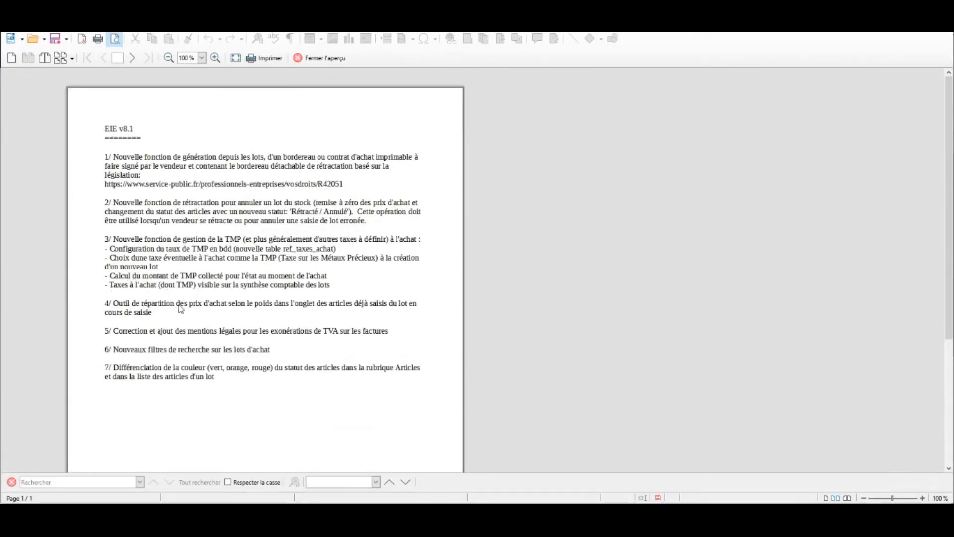
key("alt+Tab")
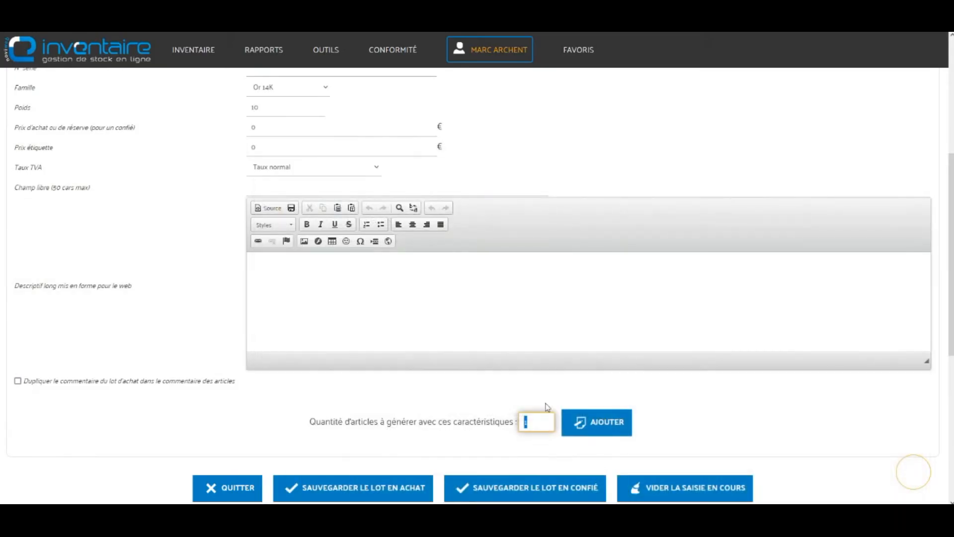
Step: Add 3 Débris or articles to the lot and highlight the 89,69 € left to distribute
type("3")
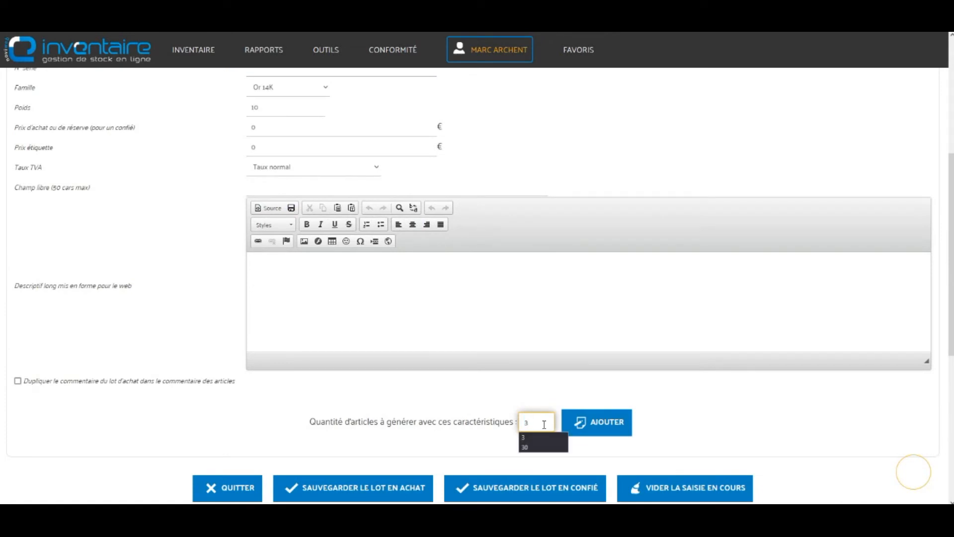
left_click(614, 427)
left_click(467, 310)
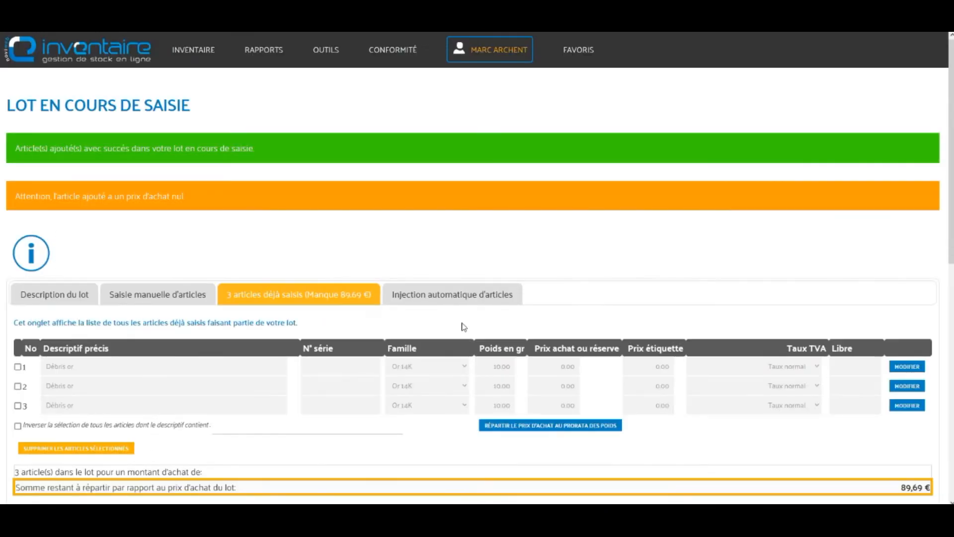
scroll(298, 278, "down", 2)
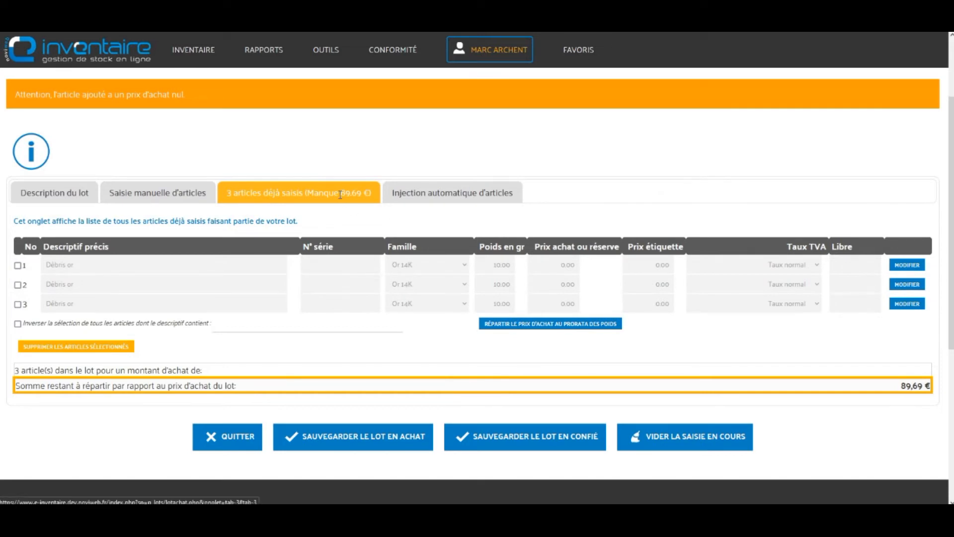
left_click_drag(900, 386, 927, 385)
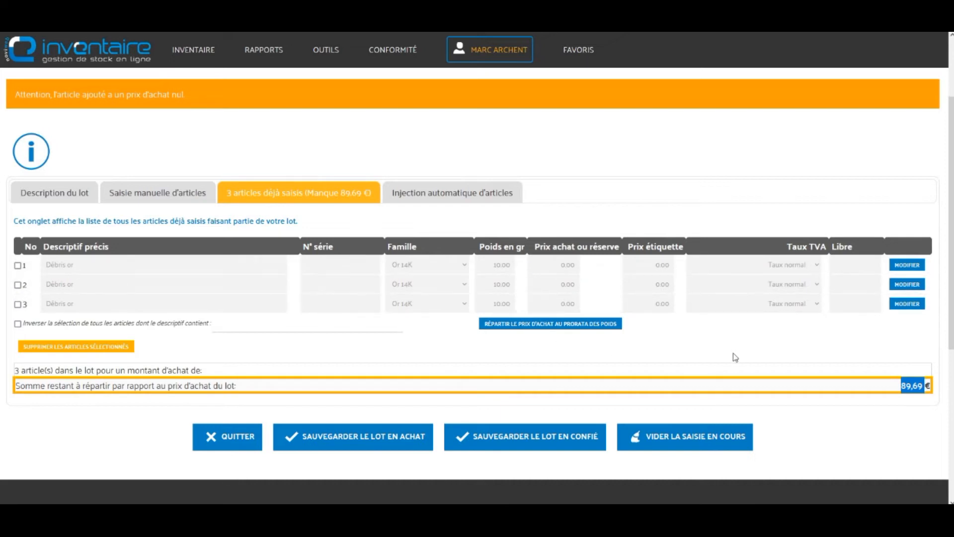
left_click(760, 348)
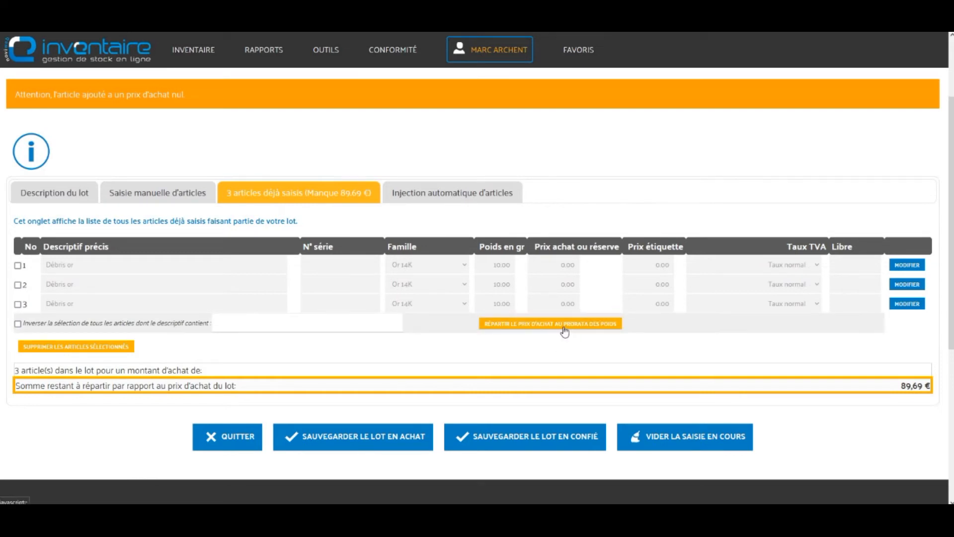
Step: Check the lot description's 89.69 purchase price, then return to the entered articles
left_click(71, 199)
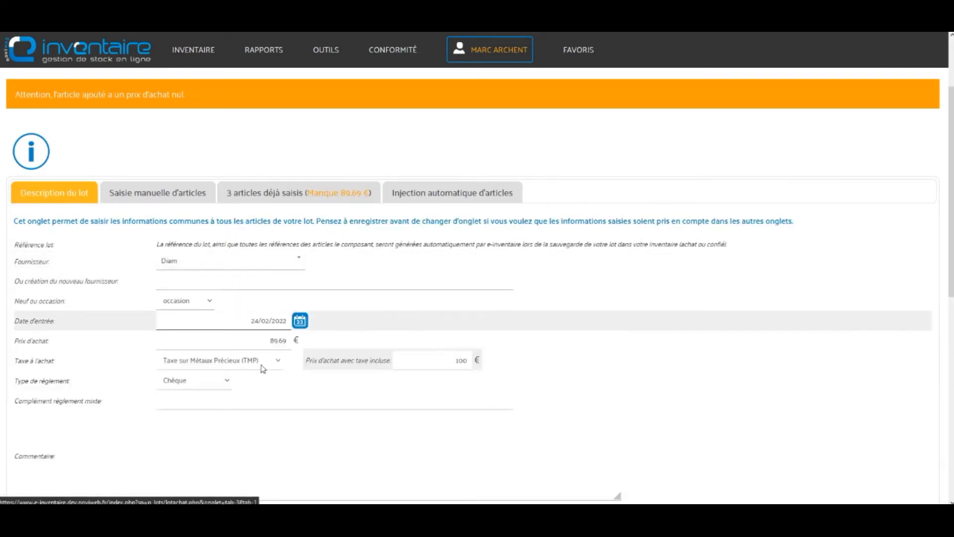
left_click_drag(267, 342, 296, 340)
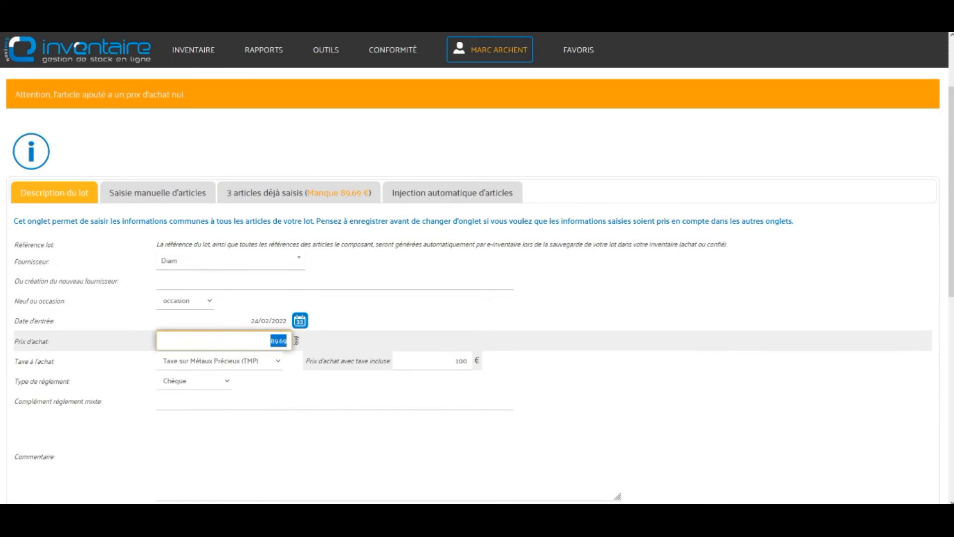
left_click(353, 195)
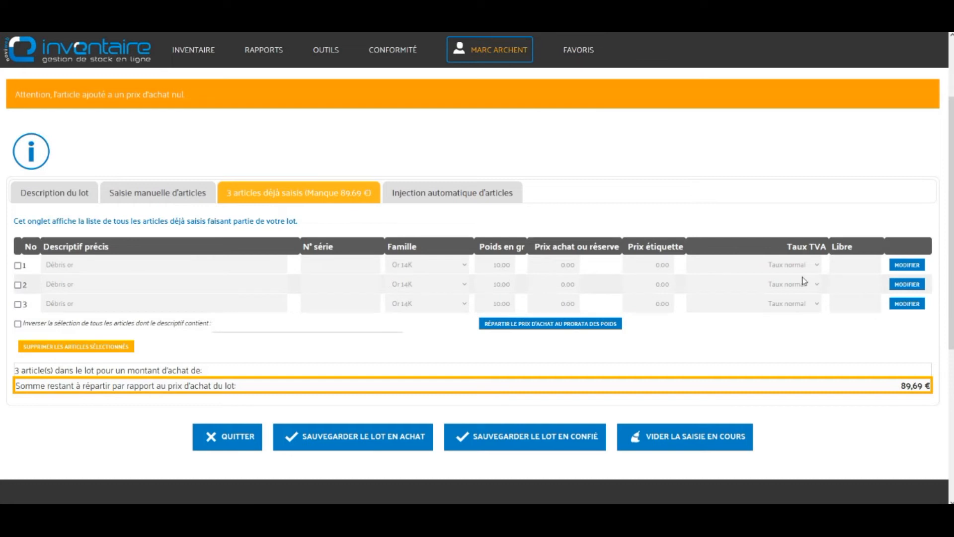
Step: Change article 1's Poids from 10.00 to 5 and save the update
left_click(907, 265)
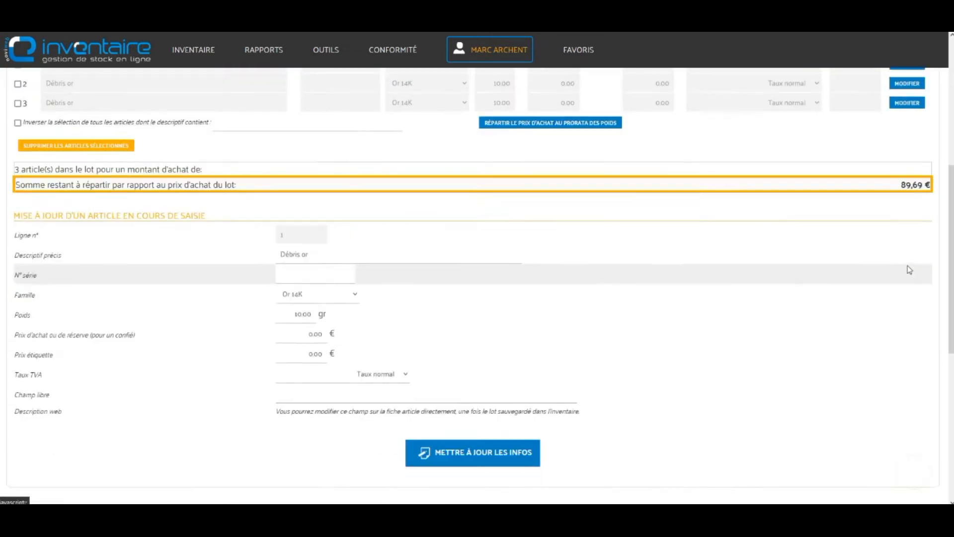
left_click(293, 284)
double_click(293, 283)
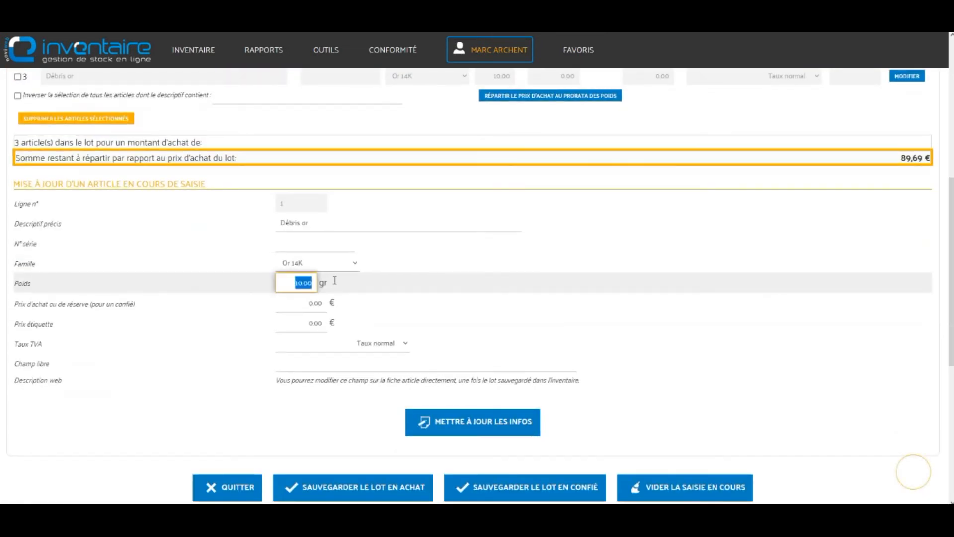
type("5")
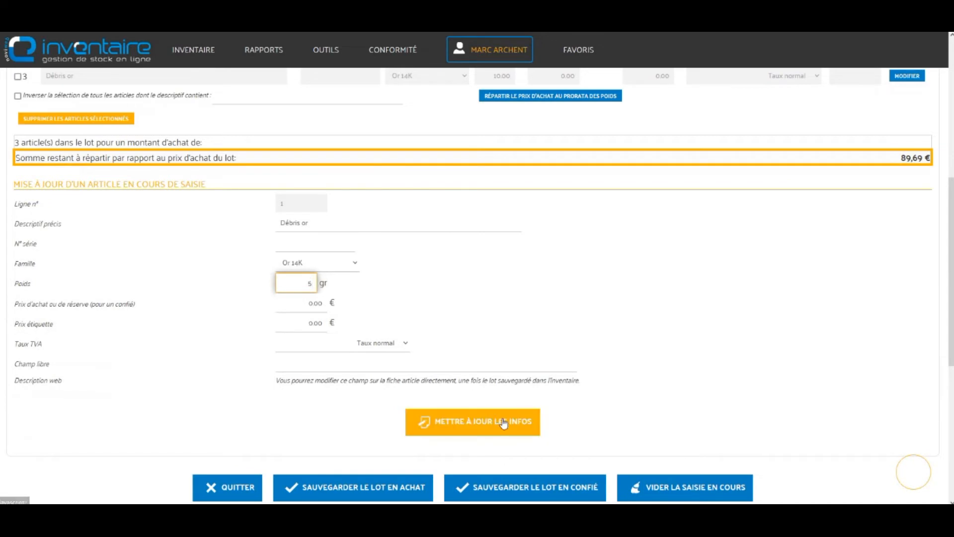
left_click(503, 421)
left_click(453, 311)
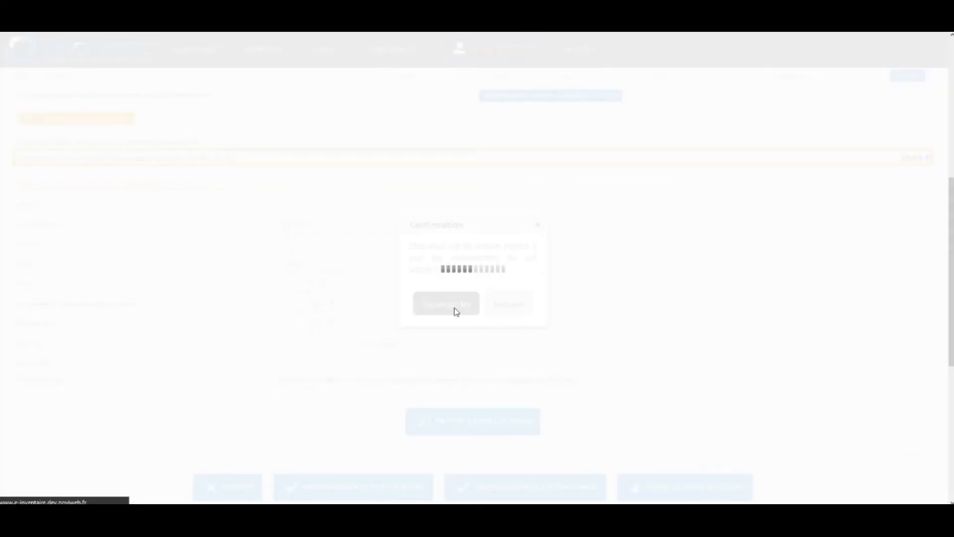
scroll(684, 276, "down", 2)
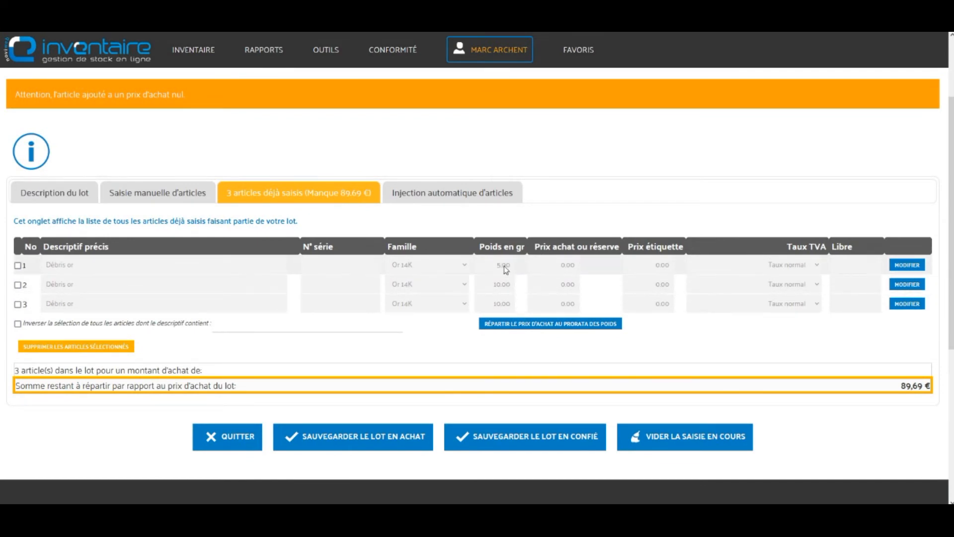
Step: Spread the purchase price by weight and verify the prices 17.94, 35.88 and 35.88
left_click(566, 328)
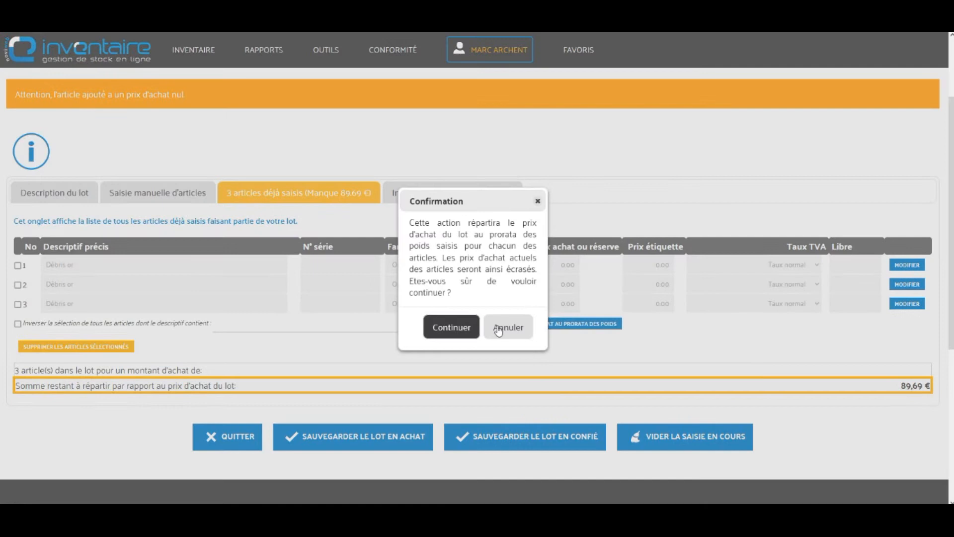
left_click(456, 328)
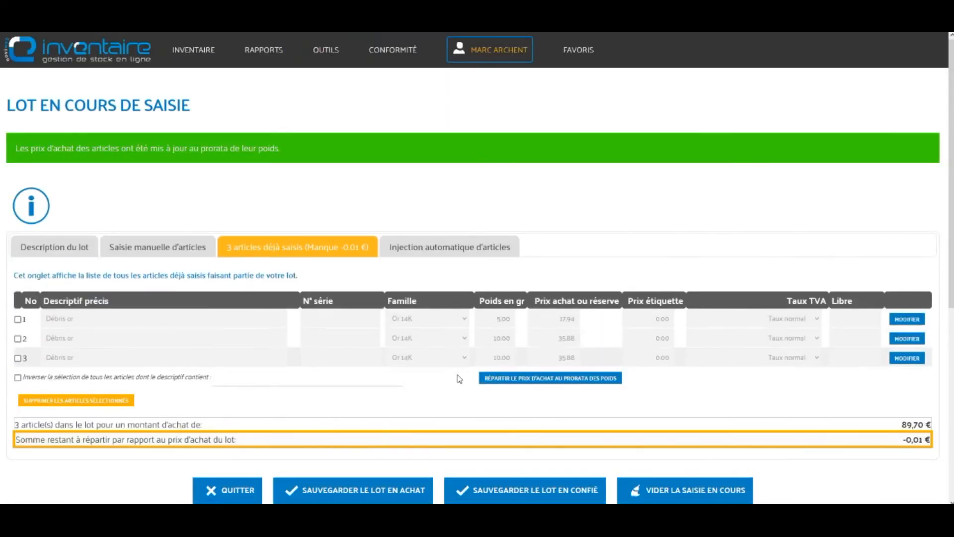
double_click(563, 358)
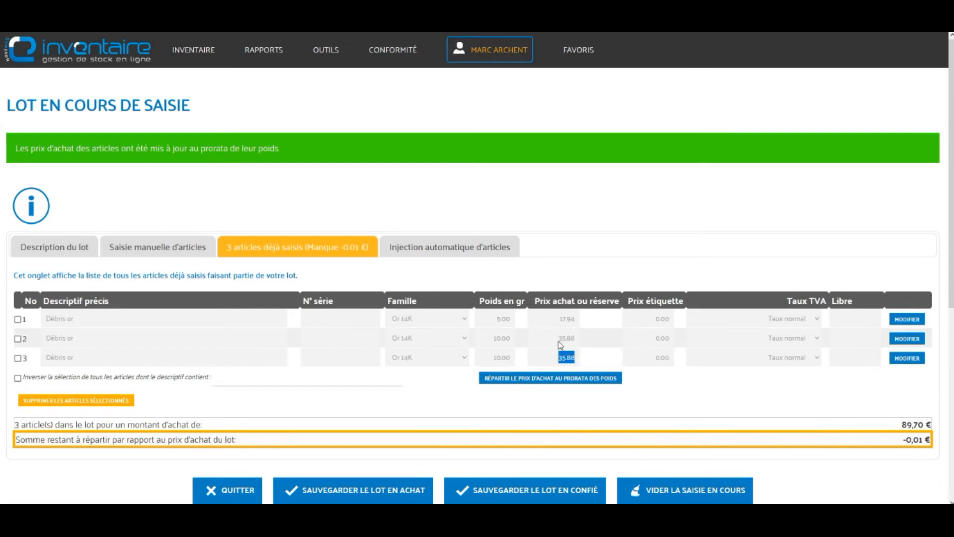
double_click(563, 338)
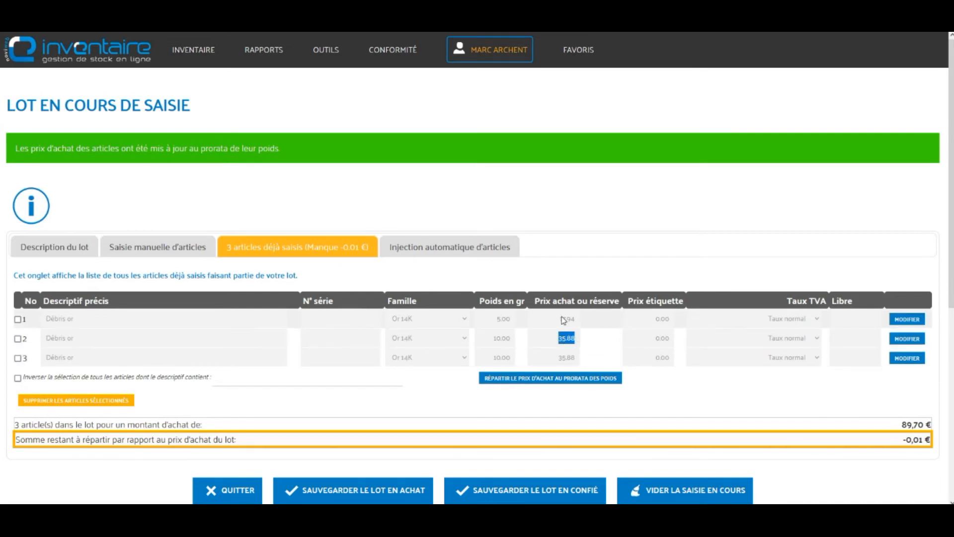
double_click(561, 319)
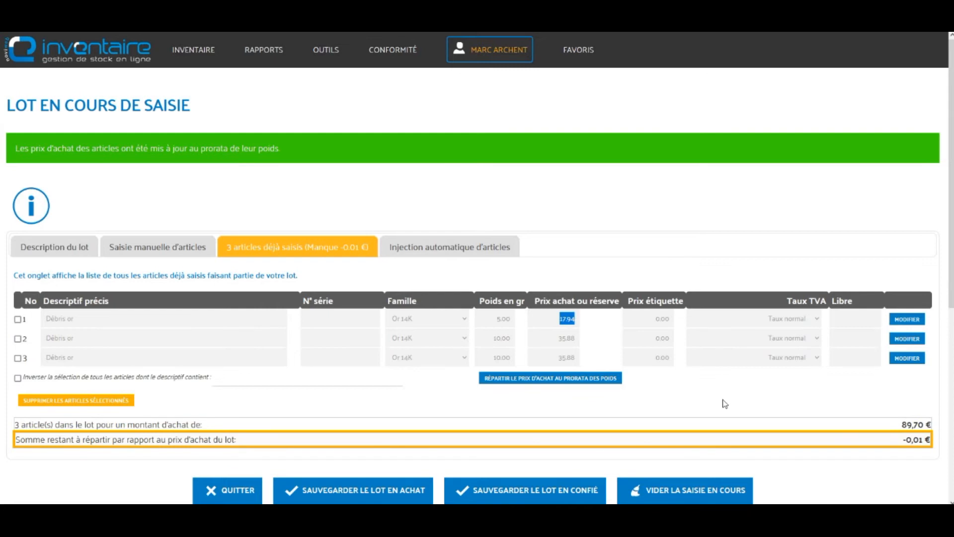
left_click(740, 402)
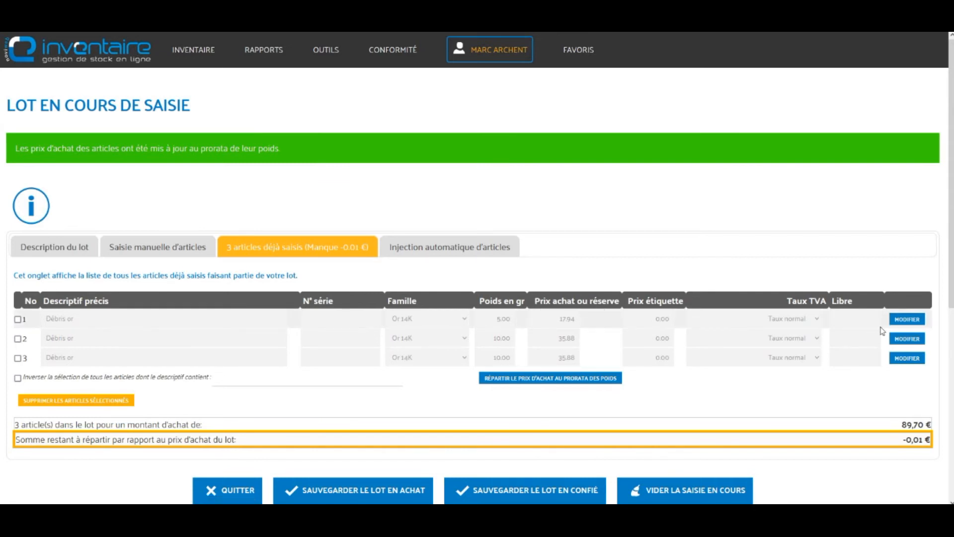
Step: Change article 1's purchase price from 17.94 to 17.95 and save
left_click(908, 320)
left_click(321, 303)
left_click_drag(319, 303, 322, 304)
type("5")
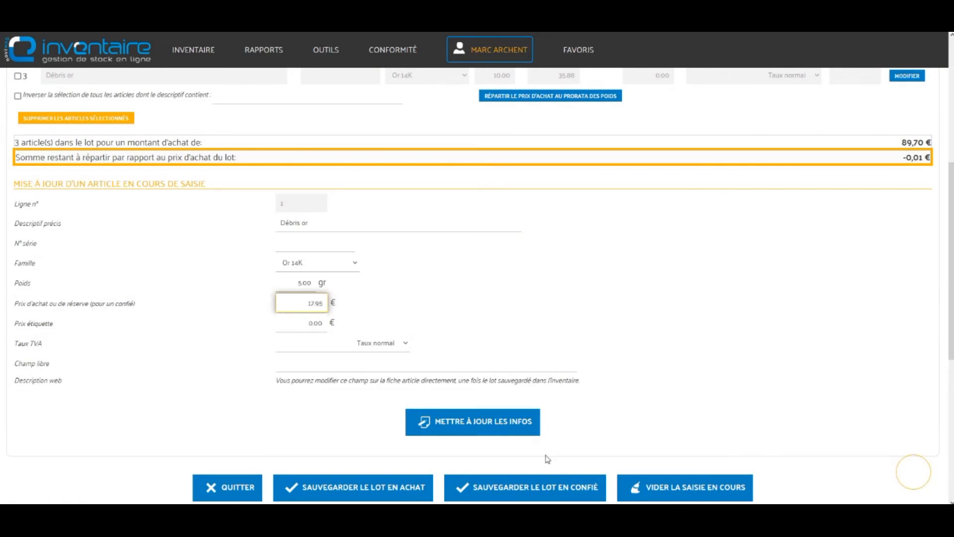
left_click(498, 425)
left_click(467, 304)
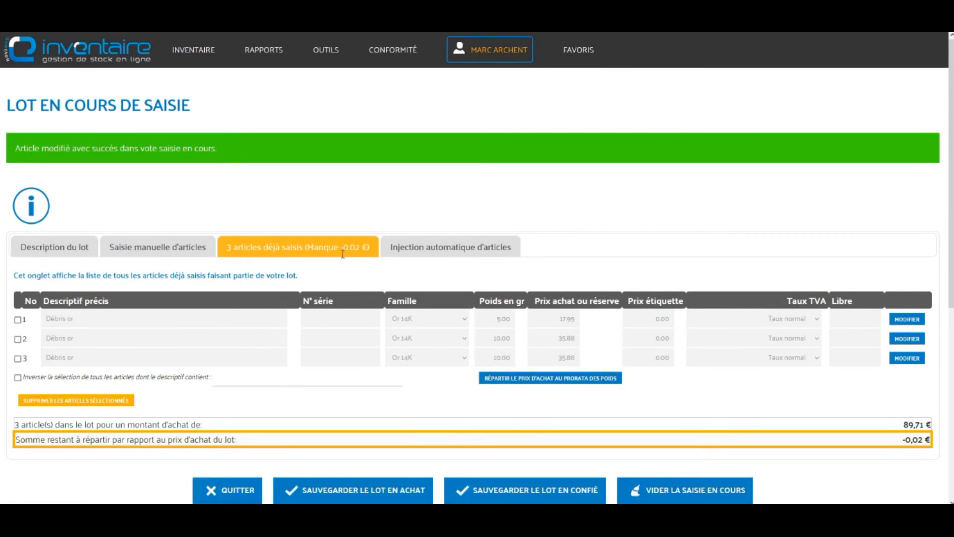
Step: Reopen article 1, correct its purchase price to 17.93 and save
left_click(907, 319)
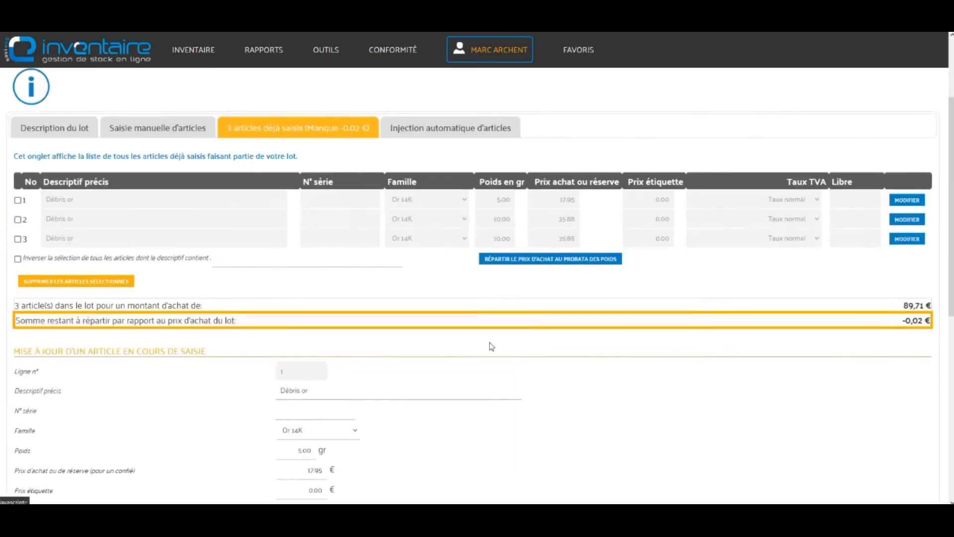
left_click_drag(319, 303, 323, 303)
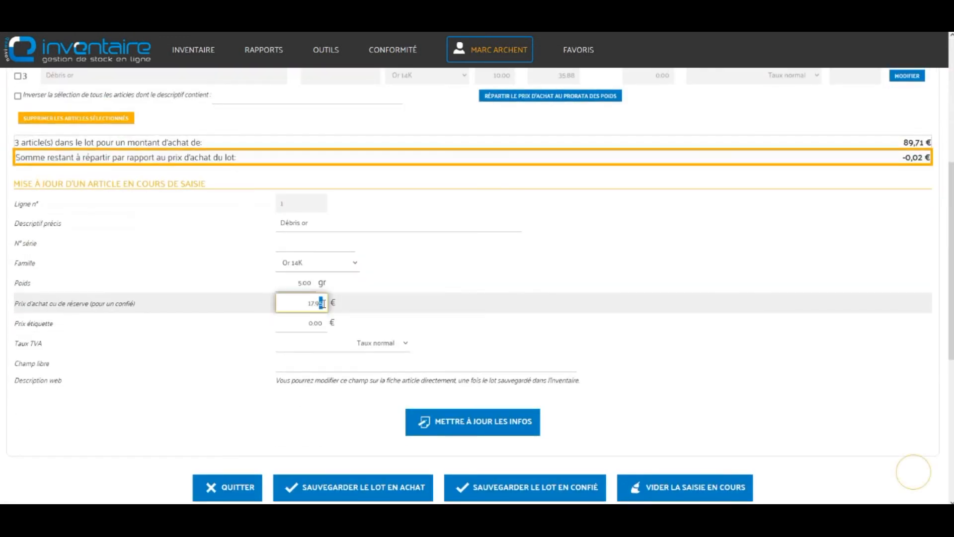
type("3")
left_click(473, 421)
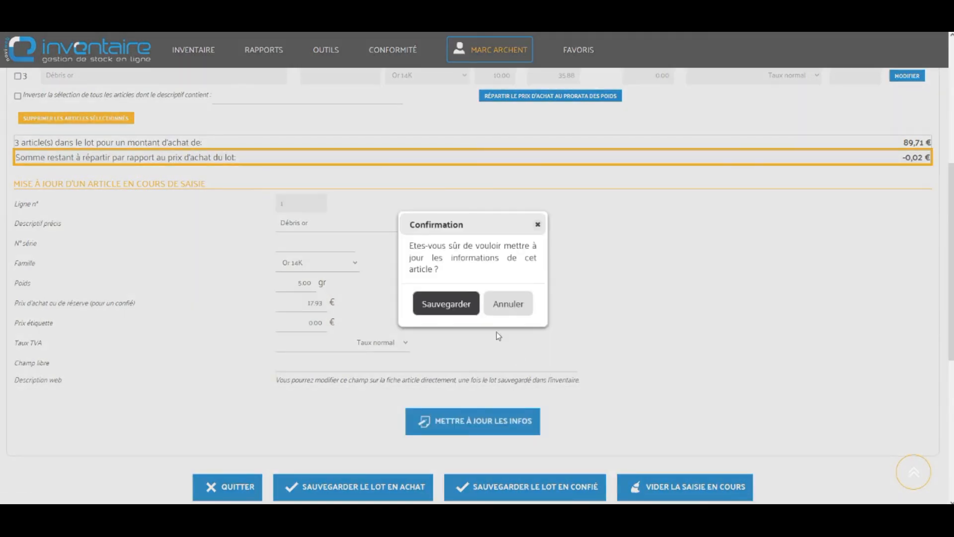
left_click(470, 312)
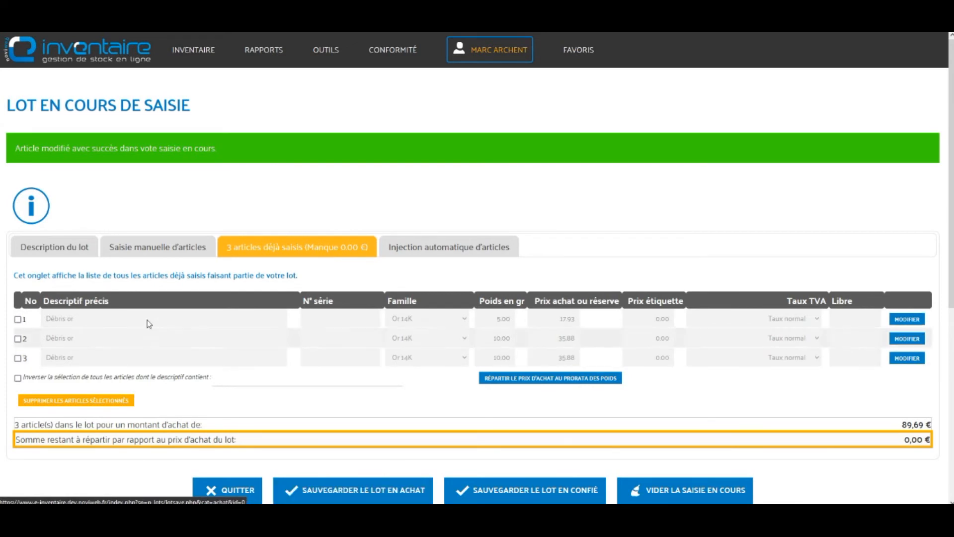
Step: Review the lot description, return to the 3 articles tab and choose SAUVEGARDER LE LOT EN ACHAT
left_click(72, 252)
scroll(251, 338, "down", 1)
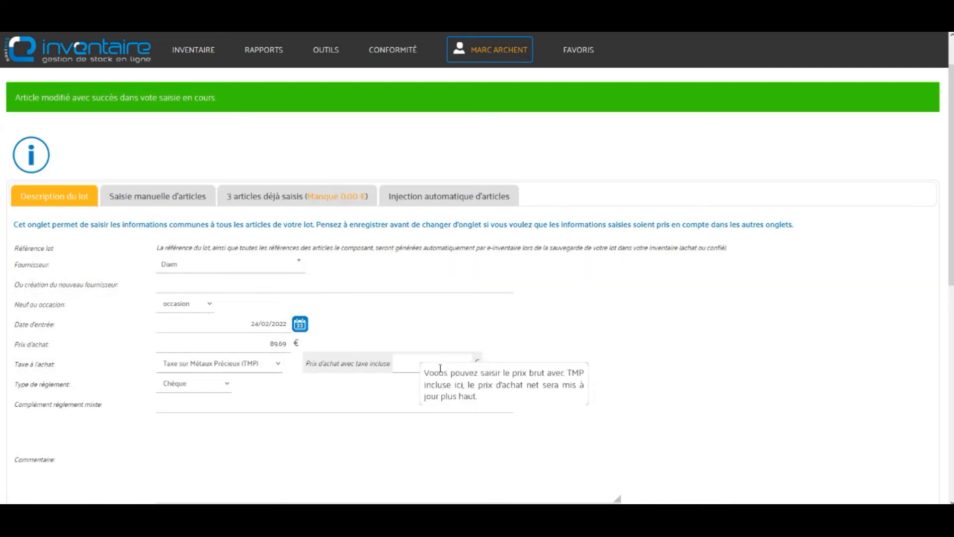
left_click(296, 196)
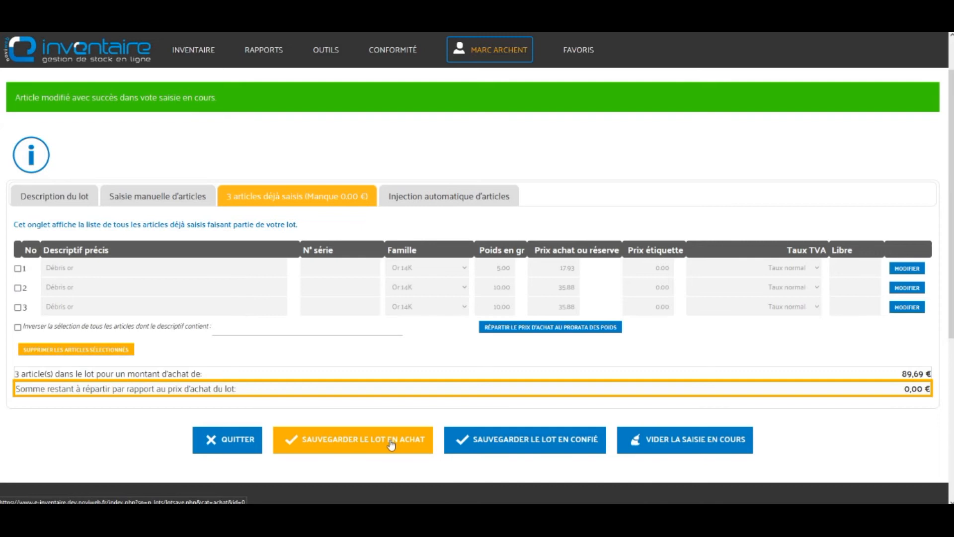
left_click(391, 443)
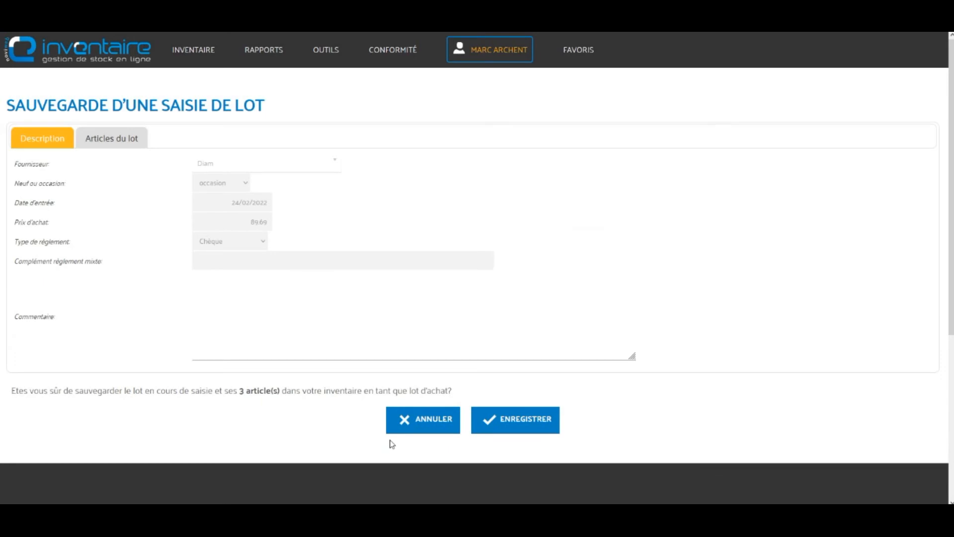
Step: Confirm recording the lot and highlight the saved reference 6102004
left_click(533, 424)
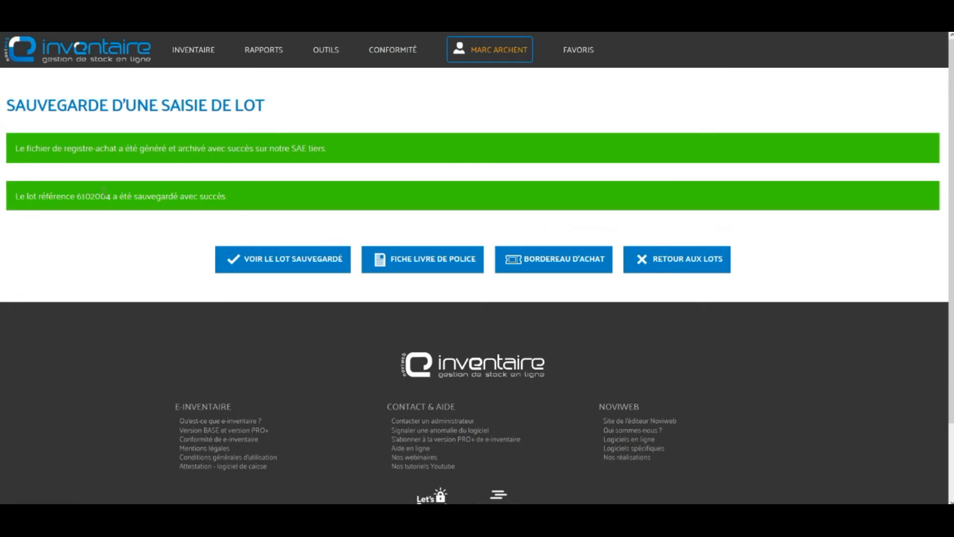
double_click(97, 198)
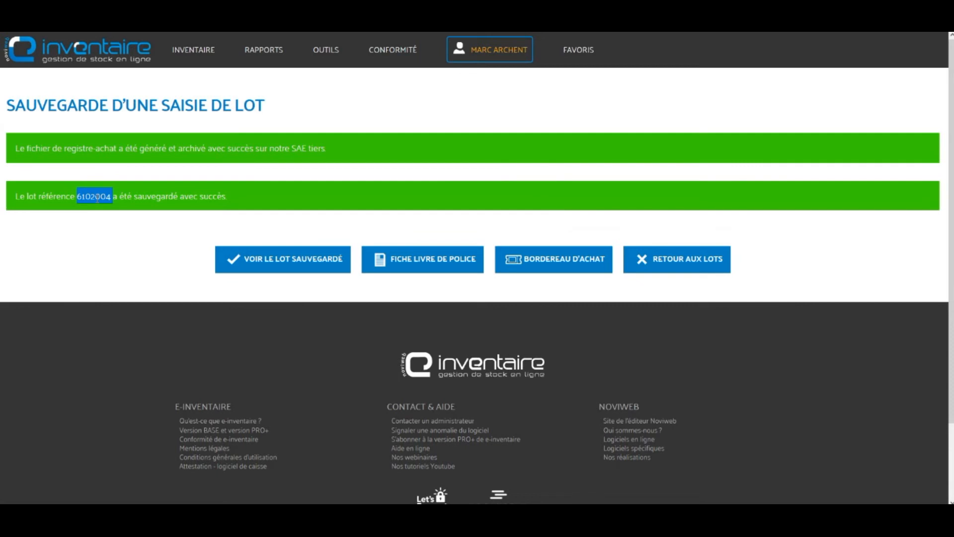
Step: Open lot 6102004's Bordereau d'achat and scroll to the detachable retraction form
left_click(595, 260)
scroll(595, 260, "down", 5)
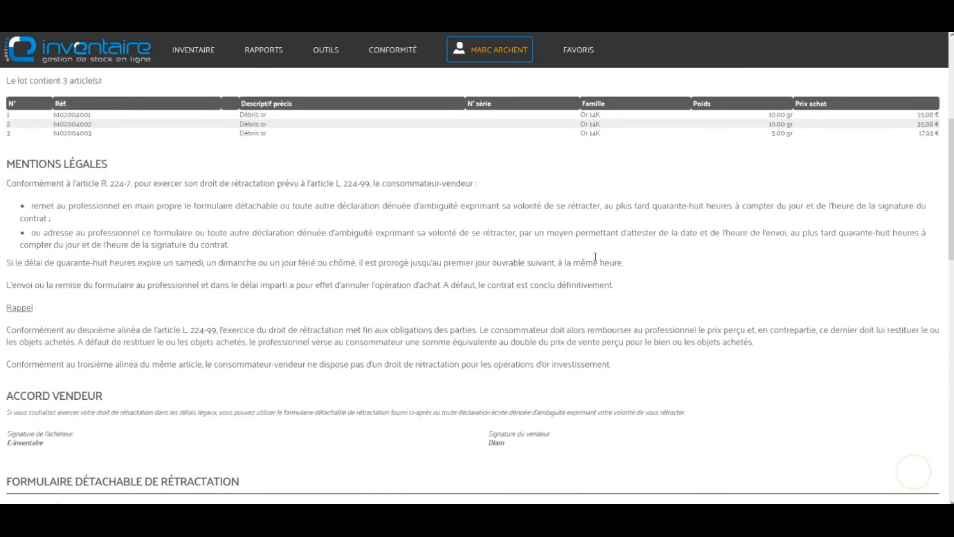
scroll(596, 256, "down", 3)
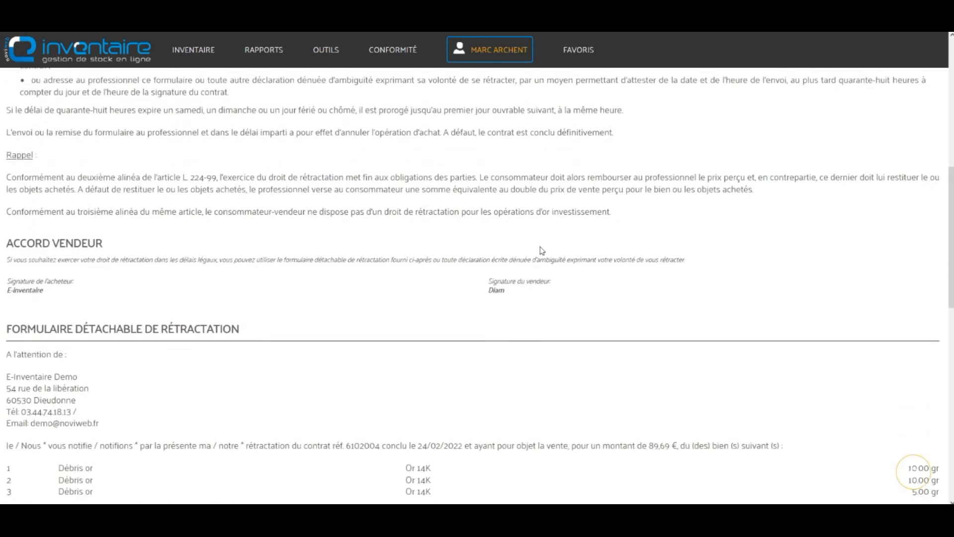
left_click_drag(84, 328, 296, 327)
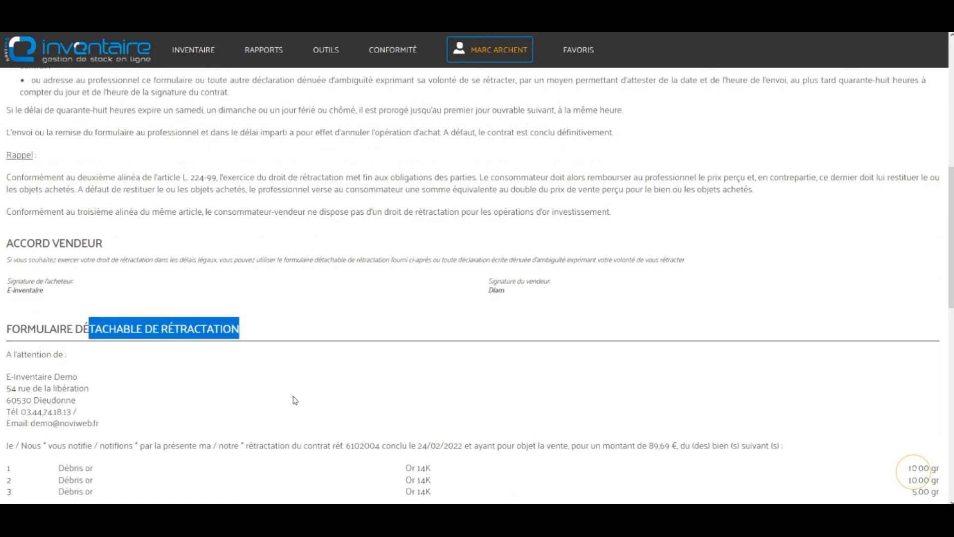
scroll(295, 399, "down", 4)
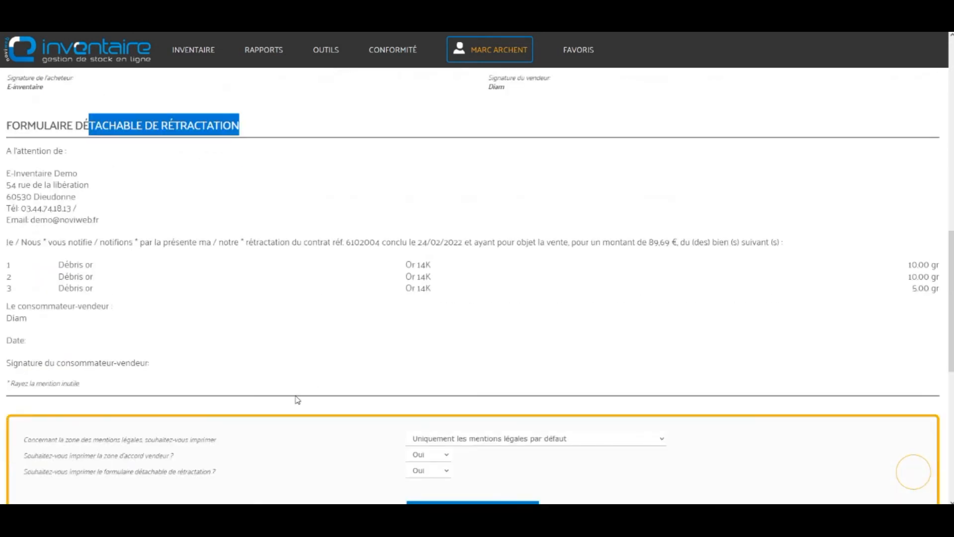
scroll(298, 399, "up", 4)
scroll(188, 172, "up", 2)
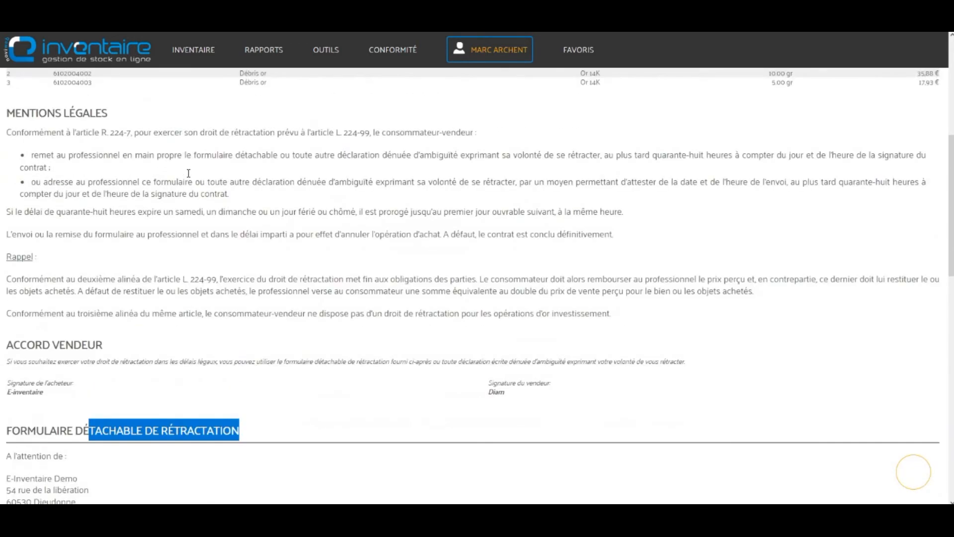
Step: Highlight the forty-eight-hour deadline in the legal mentions and return to the page top
left_click(390, 156)
left_click_drag(637, 155, 774, 155)
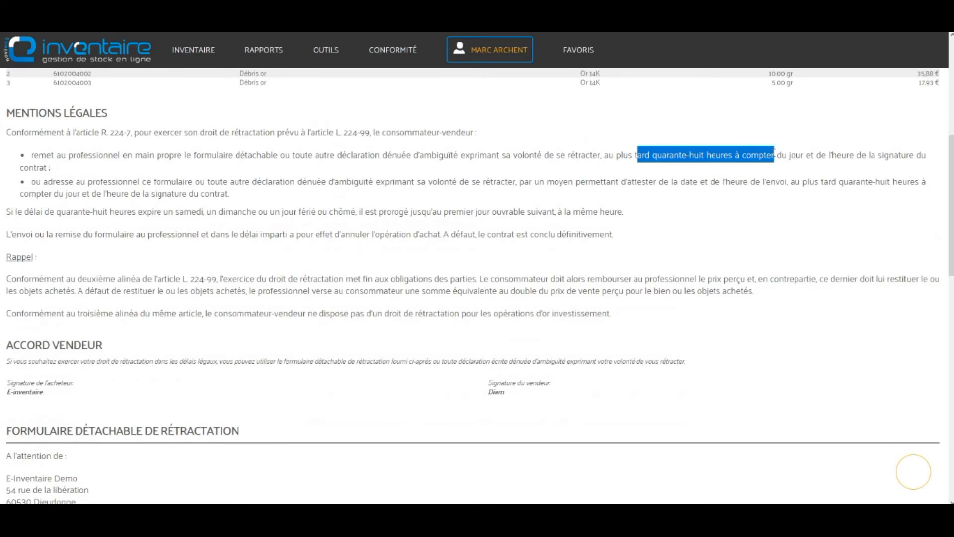
scroll(639, 157, "up", 4)
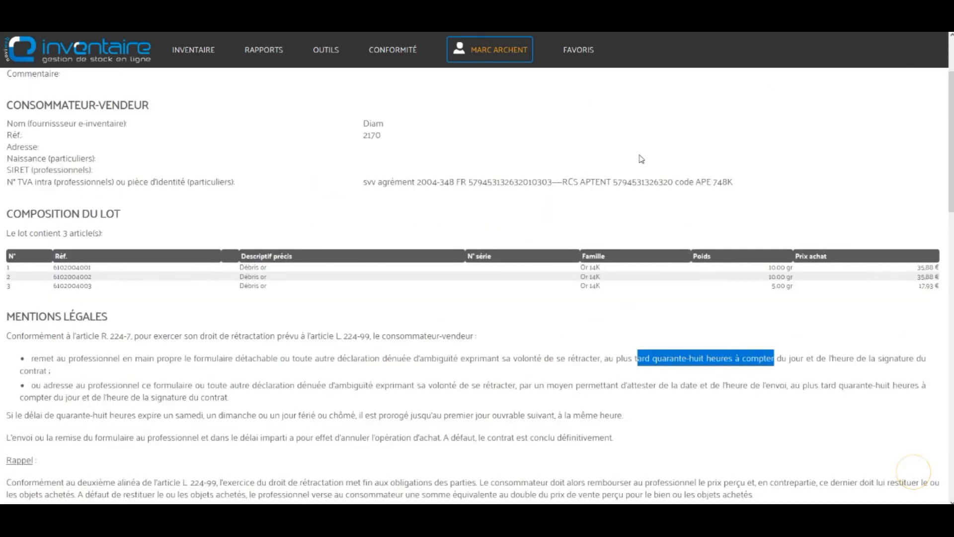
scroll(82, 114, "up", 2)
mouse_move(192, 55)
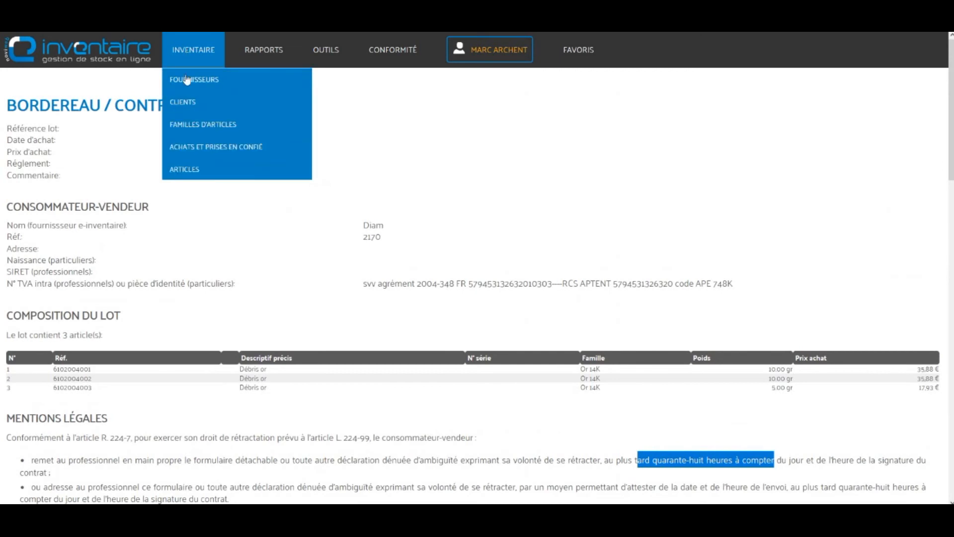
Step: Open the lots list, clear all search filters with Effacer, and show the Synthèse / Calculs
left_click(207, 153)
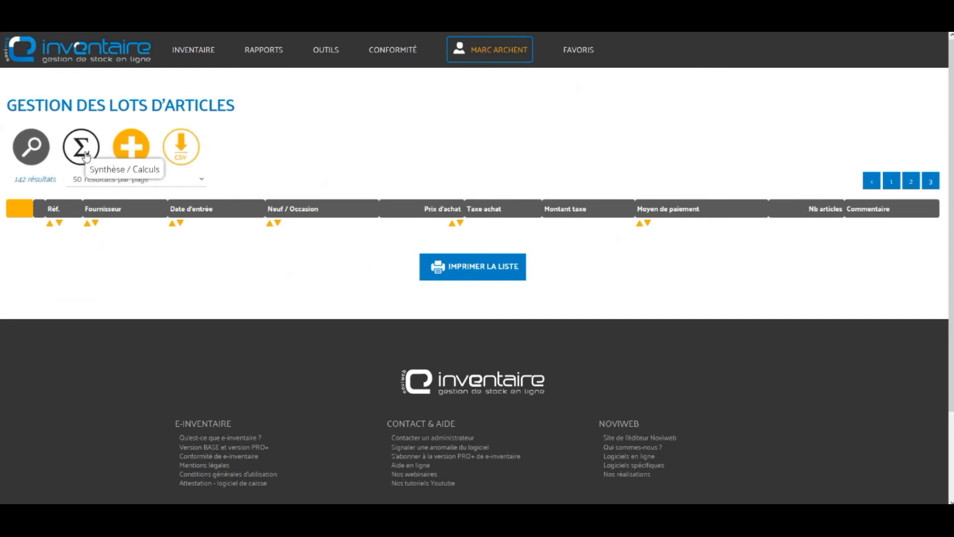
left_click(88, 156)
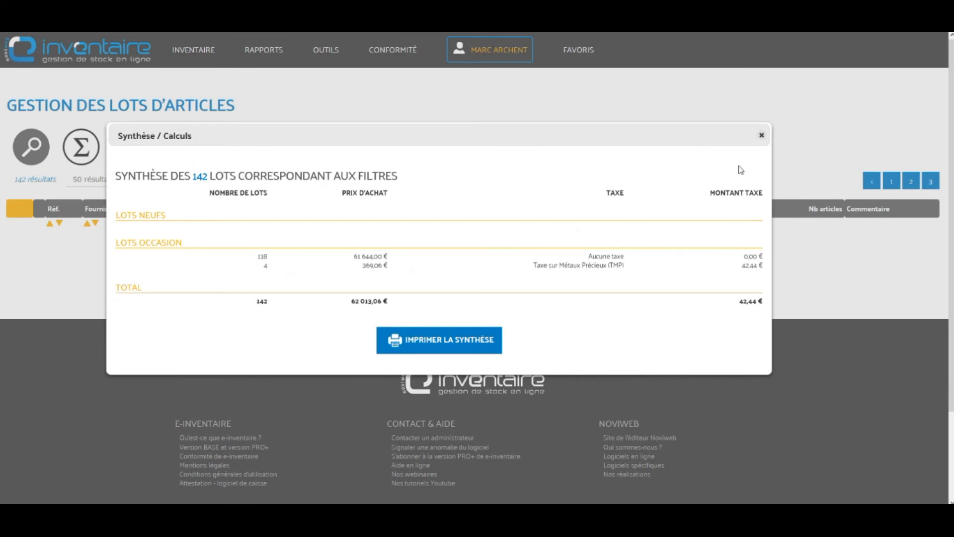
left_click(761, 135)
mouse_move(193, 54)
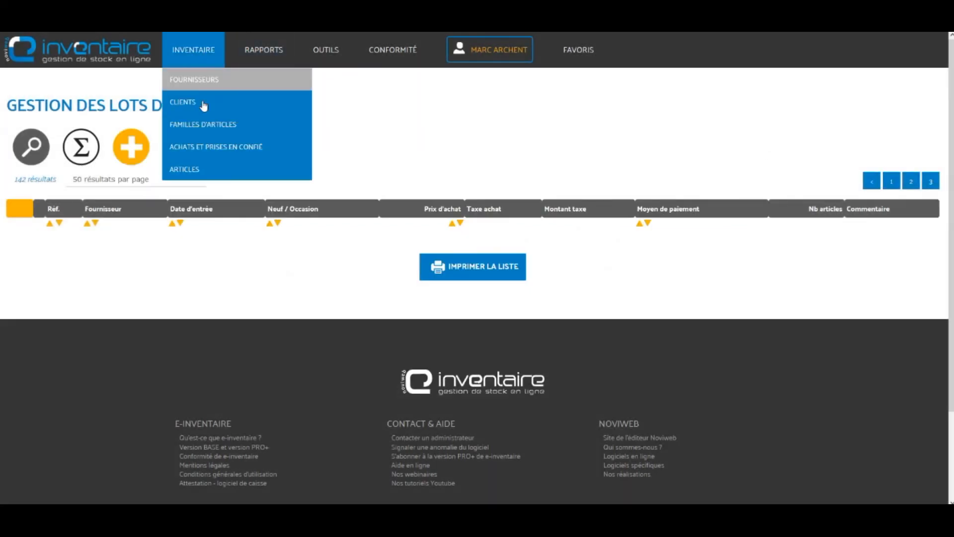
left_click(215, 152)
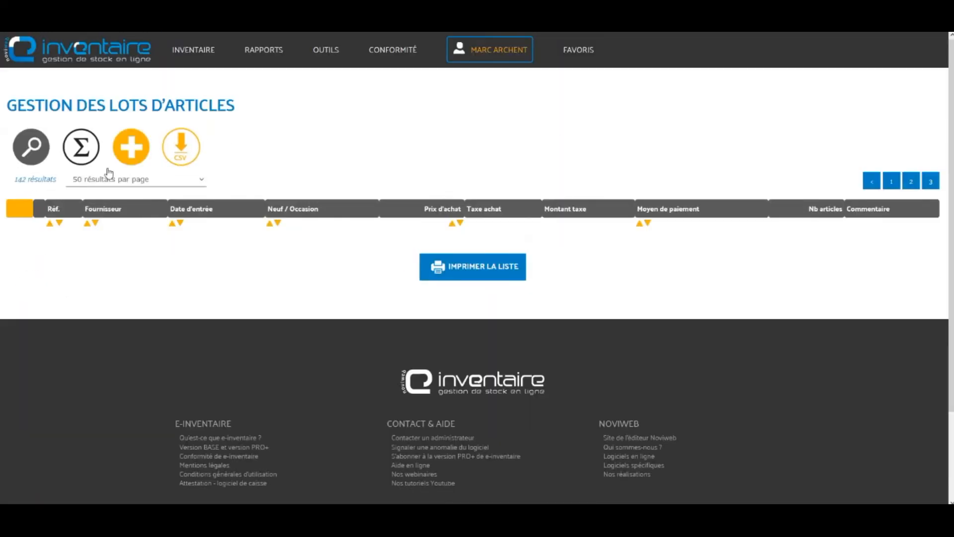
left_click(31, 151)
left_click(424, 342)
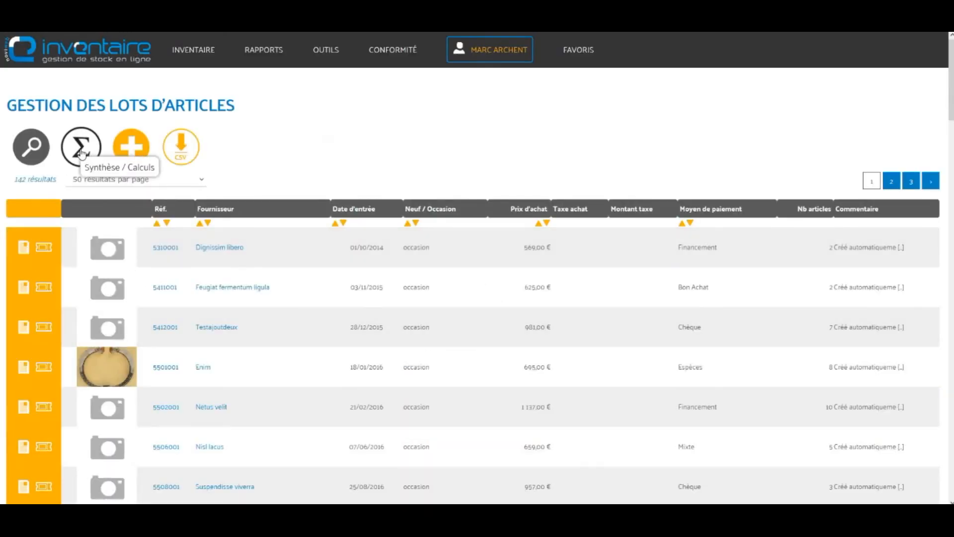
left_click(82, 151)
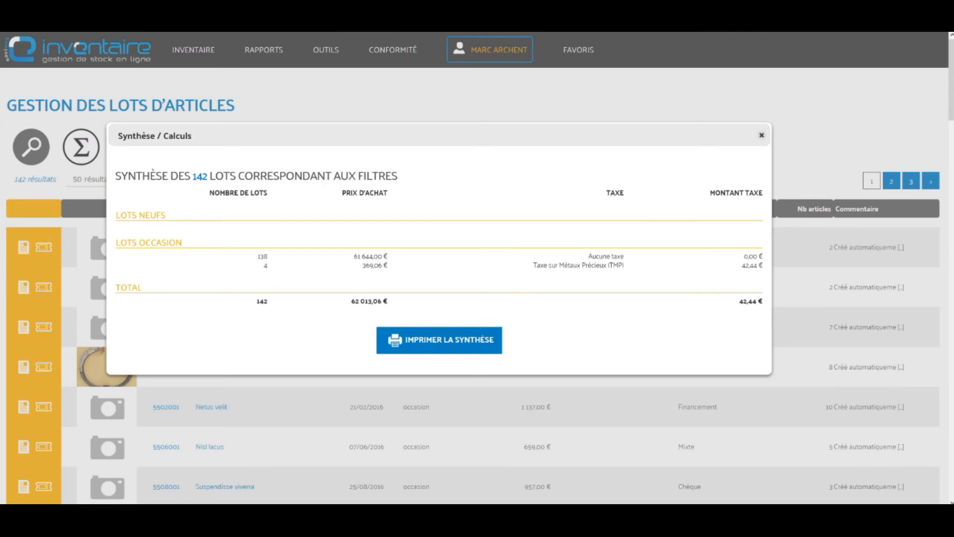
Step: Highlight the 142 lot count, the precious-metals tax line and its 42,44 € total
left_click_drag(536, 267, 640, 268)
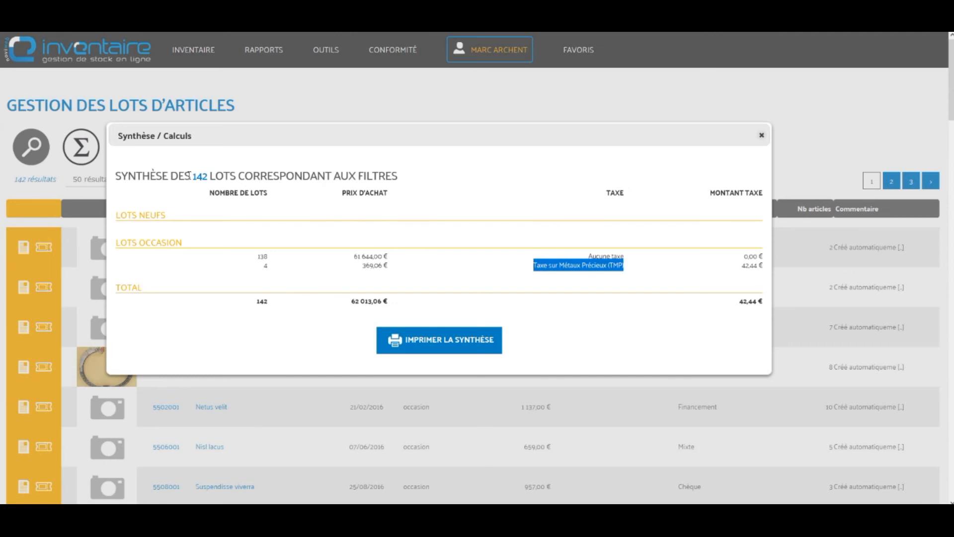
left_click_drag(193, 178, 210, 177)
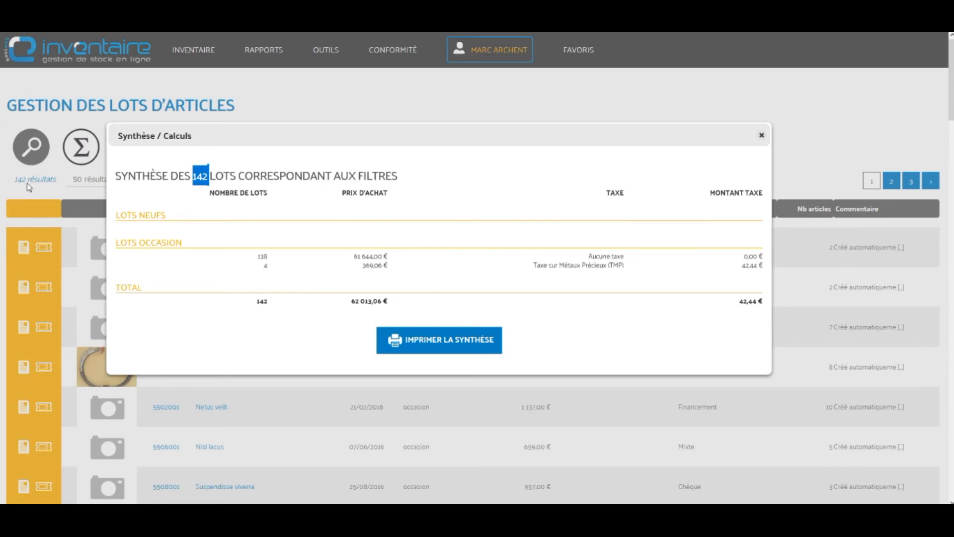
left_click(599, 266)
left_click_drag(741, 267, 758, 266)
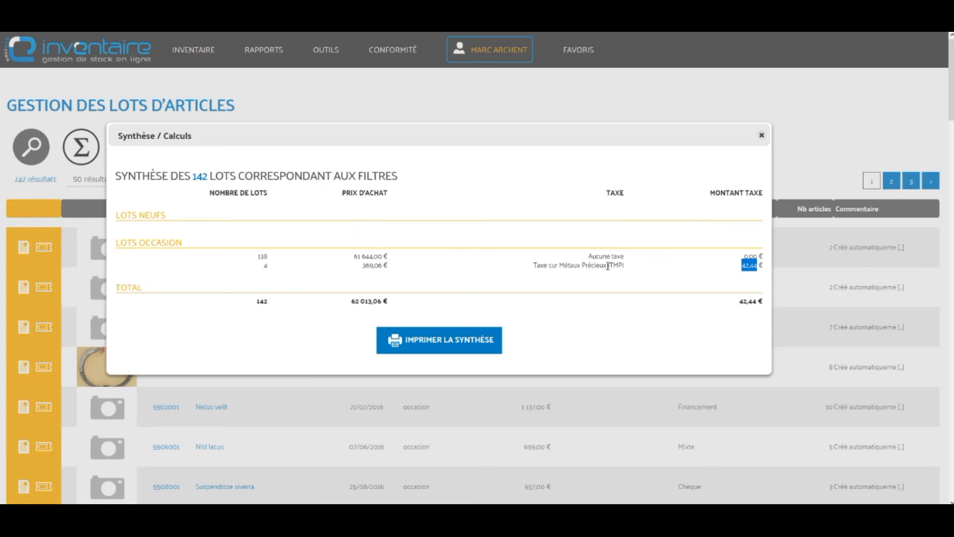
left_click_drag(266, 263, 272, 270)
Step: Search lots with Date d'entrée after 24/02/2022 and note the single result
left_click(762, 138)
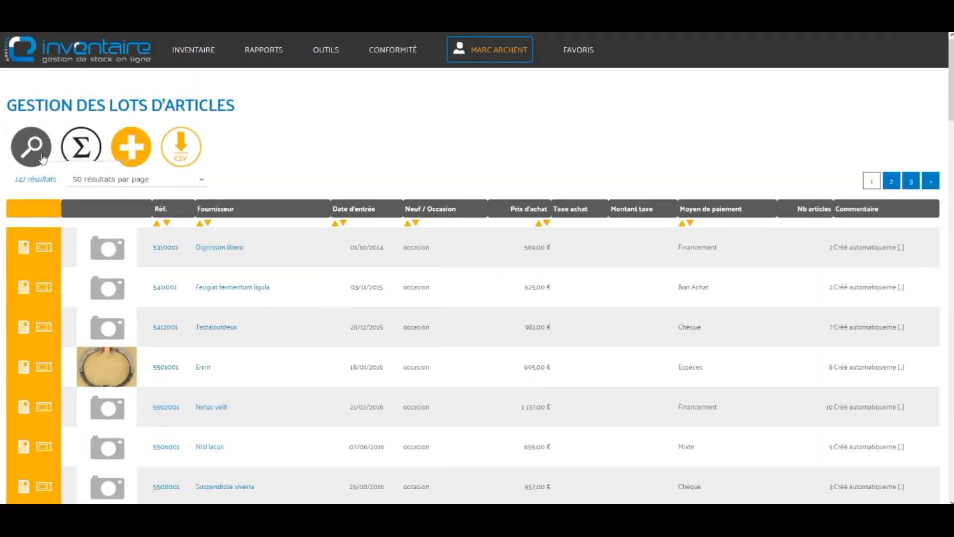
left_click(32, 152)
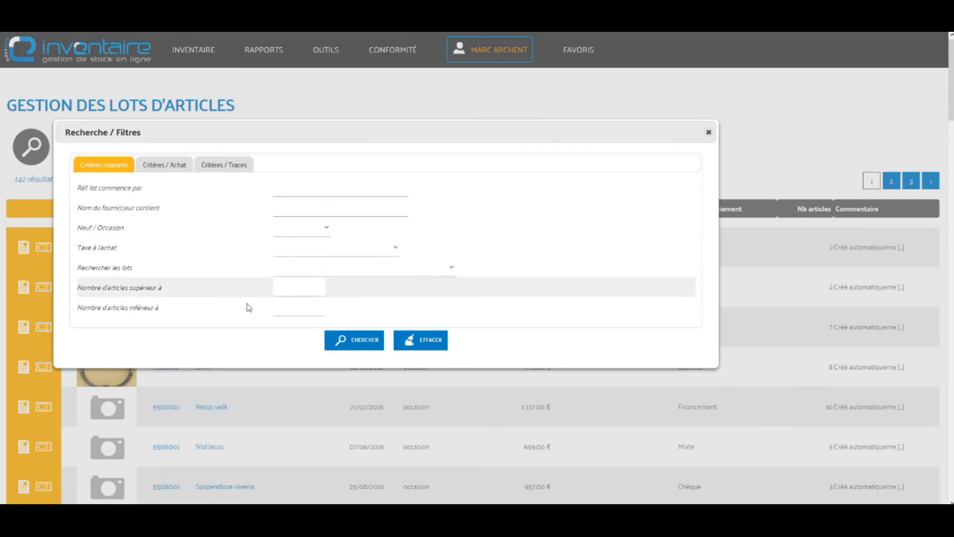
left_click(178, 172)
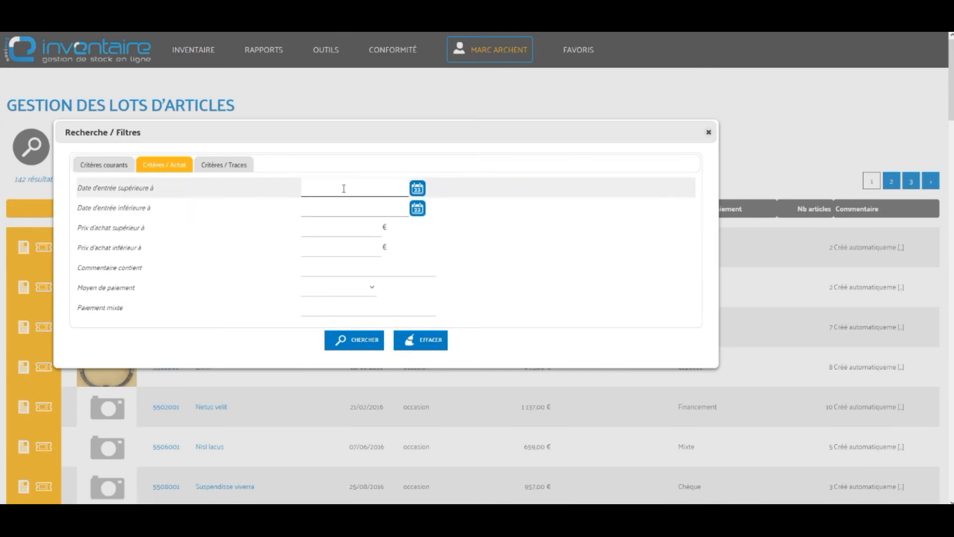
left_click(343, 189)
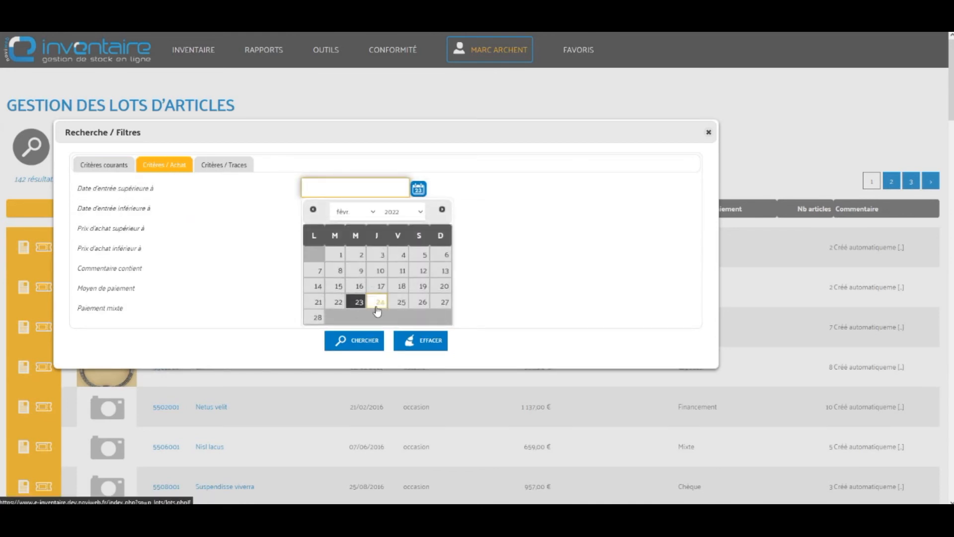
left_click(381, 304)
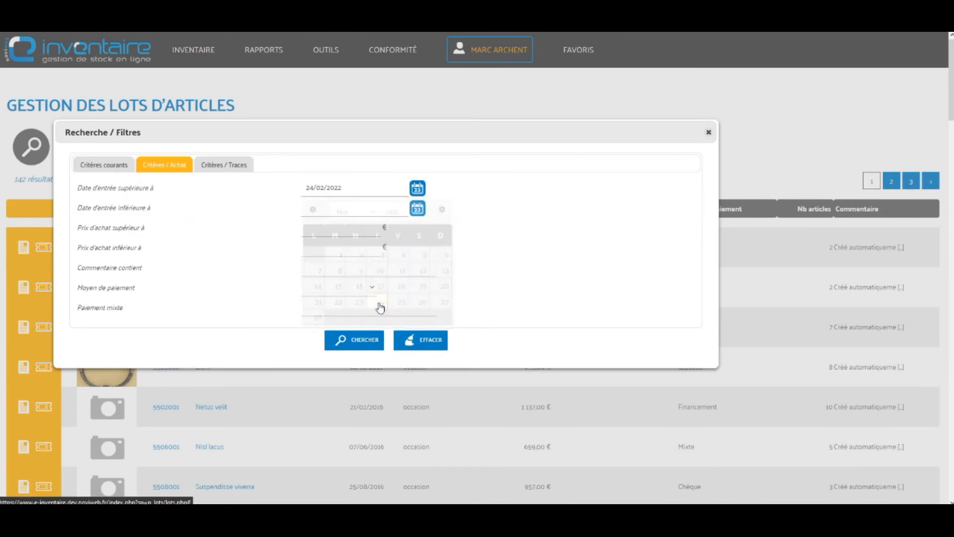
left_click(364, 351)
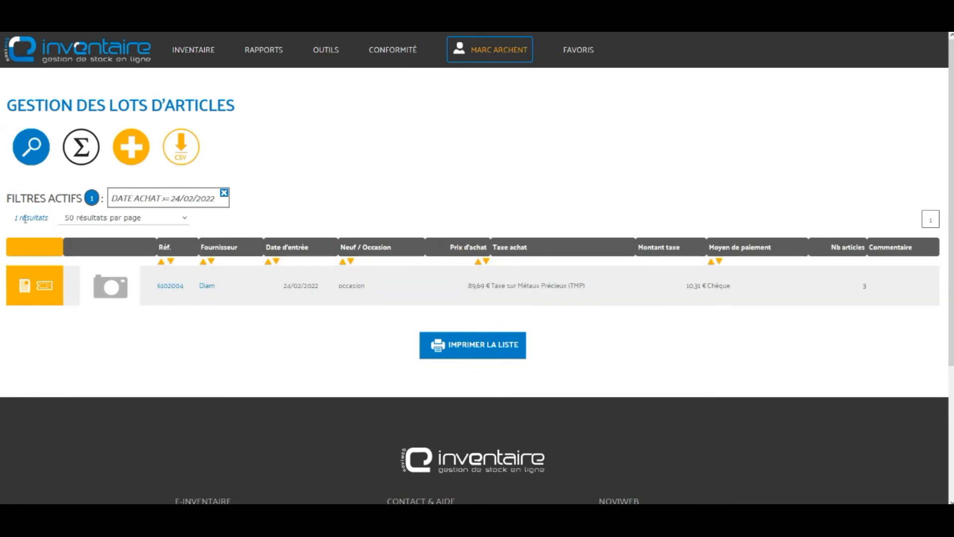
left_click_drag(14, 219, 43, 217)
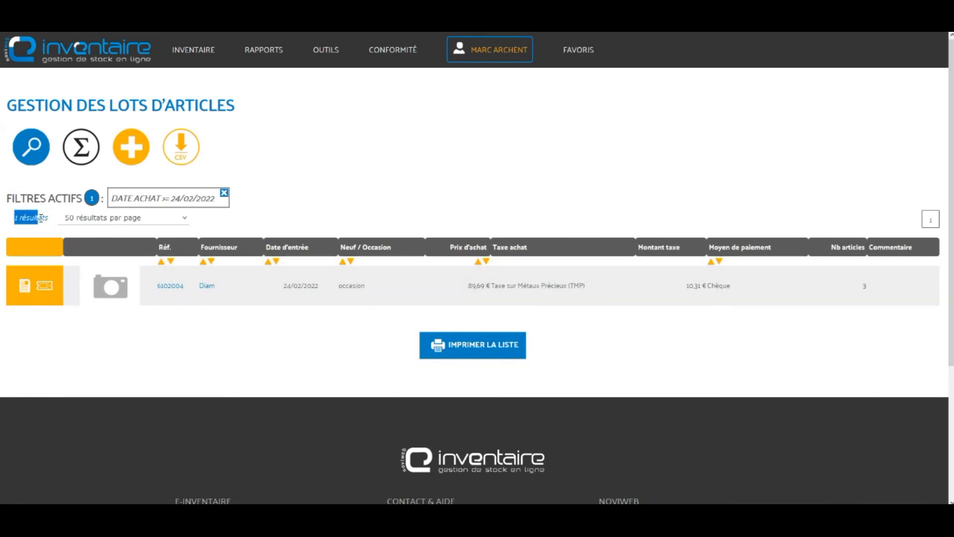
Step: Highlight the tax name and its 10,31 amount in lot 6102004's row
left_click(437, 167)
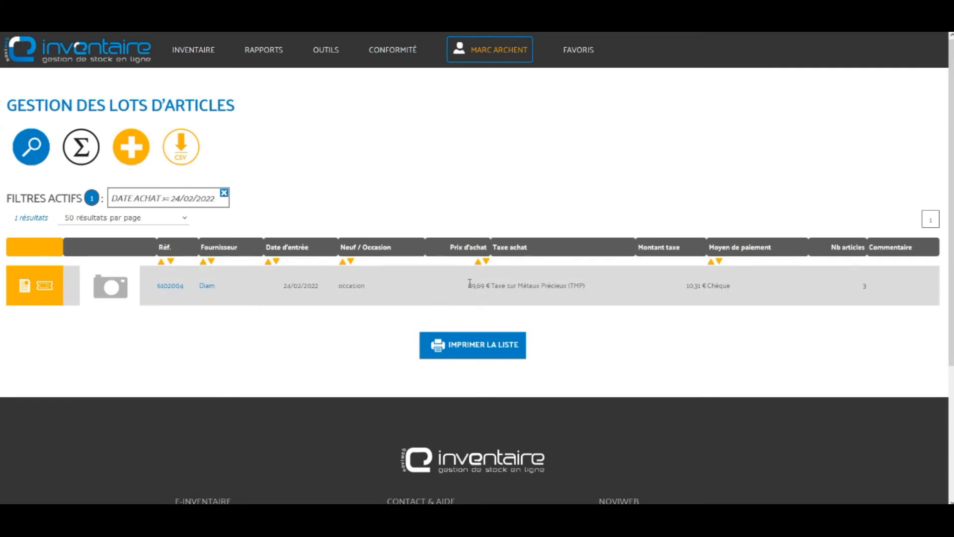
double_click(529, 285)
left_click(699, 282)
double_click(688, 287)
Step: Show the filtered lot's synthesis, check the 10,31 € tax and purchase price, then close it
left_click(85, 152)
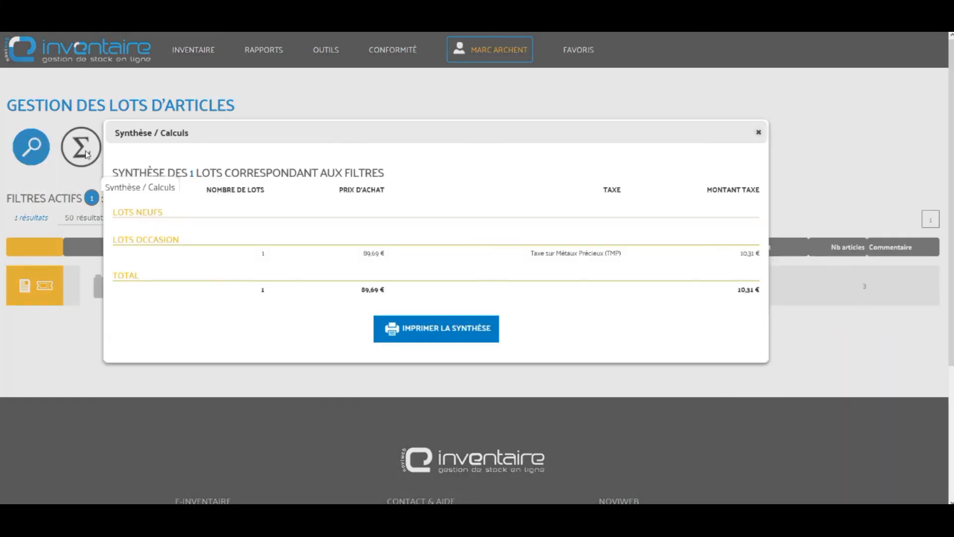
left_click_drag(741, 253, 761, 254)
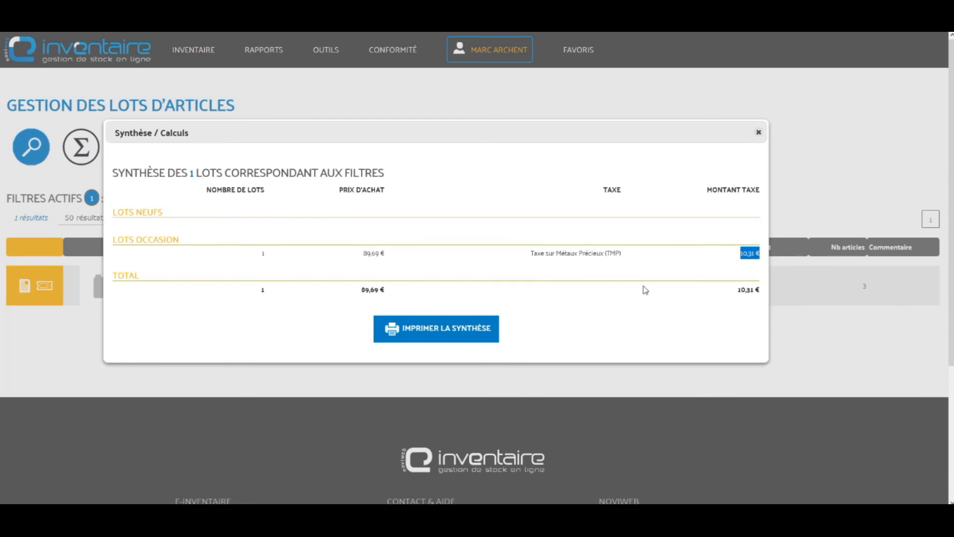
left_click(575, 255)
left_click_drag(361, 254, 377, 254)
left_click(759, 132)
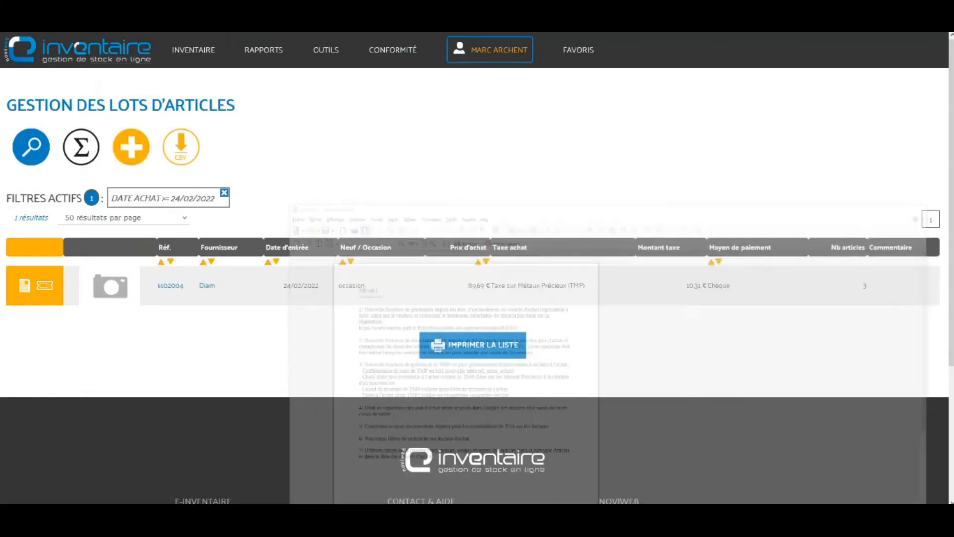
mouse_move(198, 58)
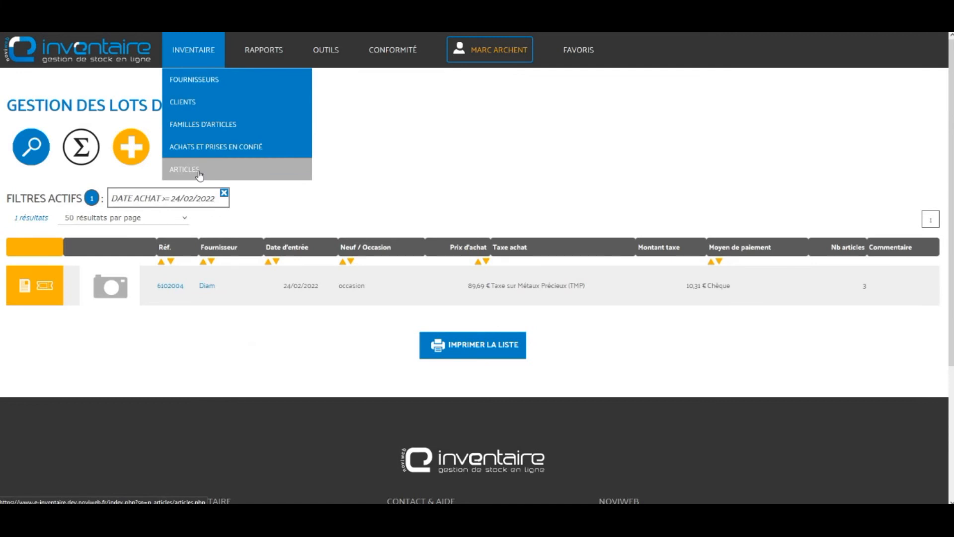
Step: Visit the Articles list, then return to Achats et prises en confié and open its search filters
left_click(199, 174)
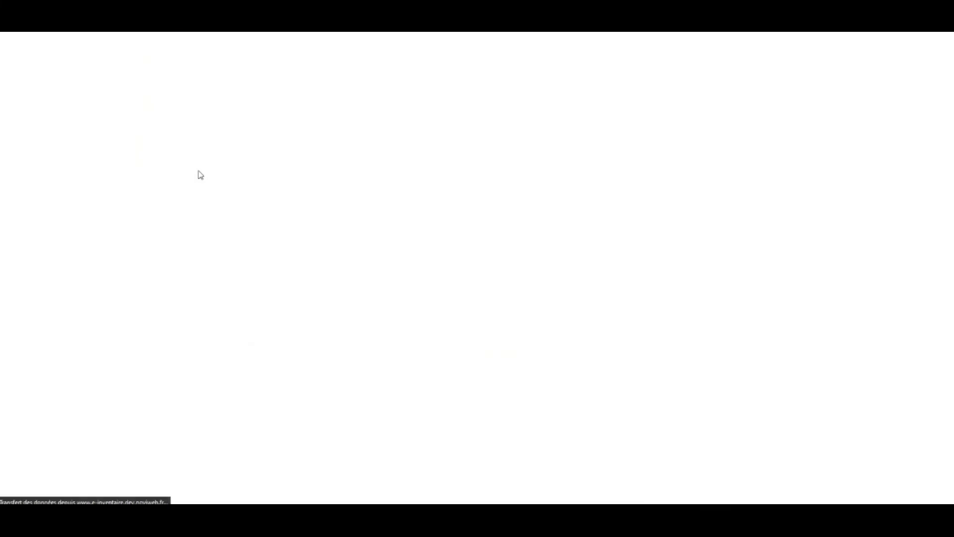
scroll(218, 178, "down", 2)
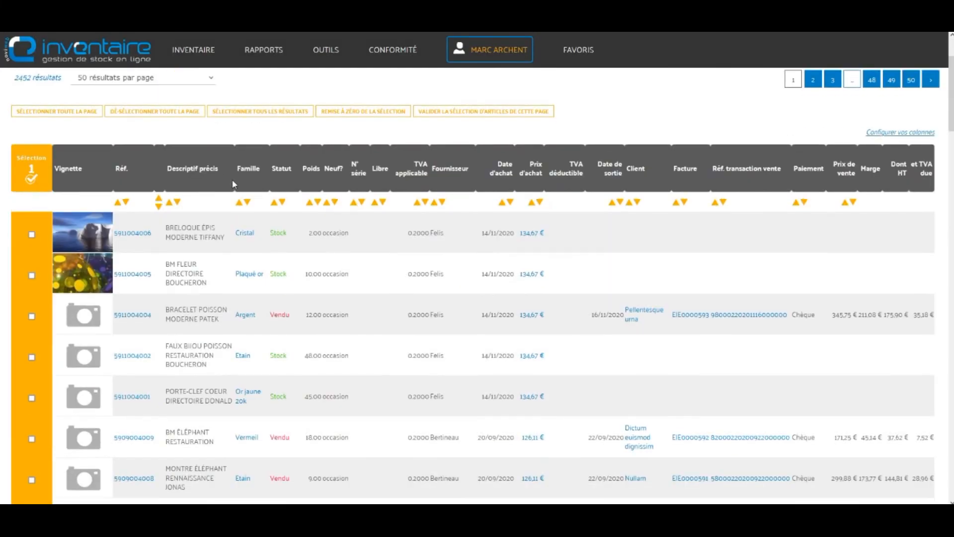
scroll(212, 201, "up", 2)
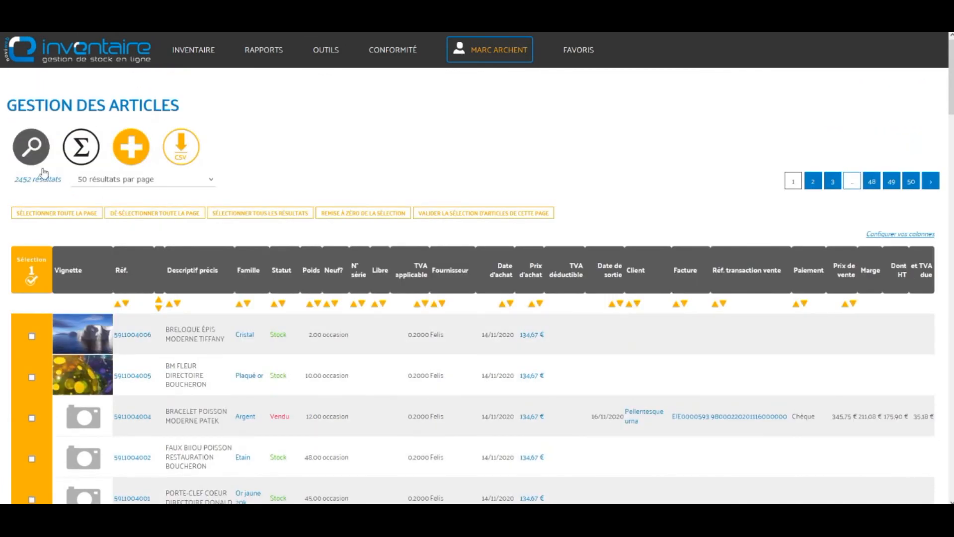
mouse_move(210, 45)
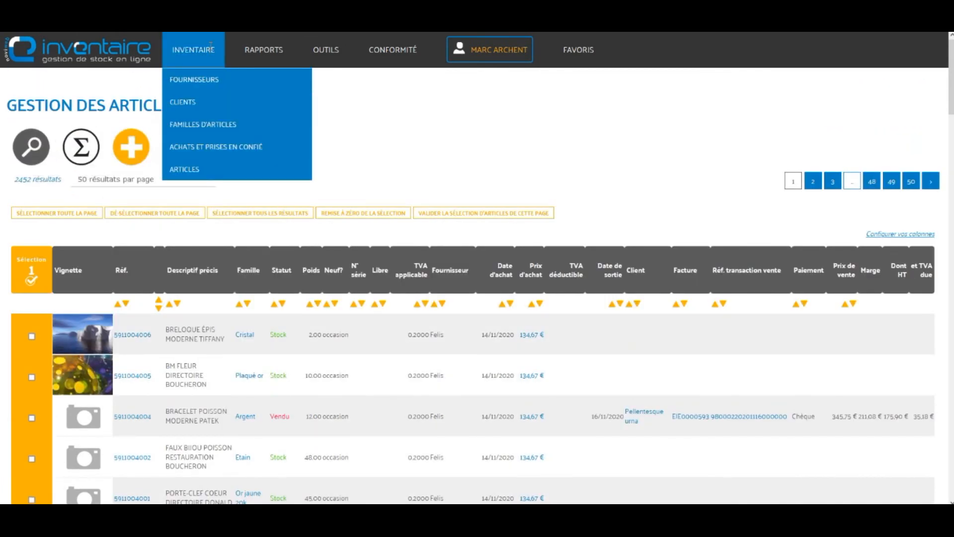
left_click(222, 151)
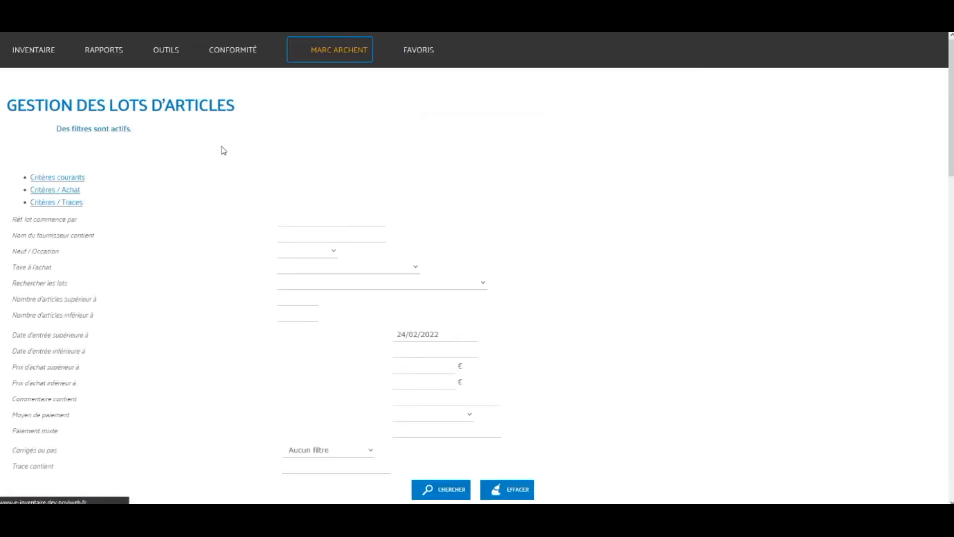
left_click(27, 156)
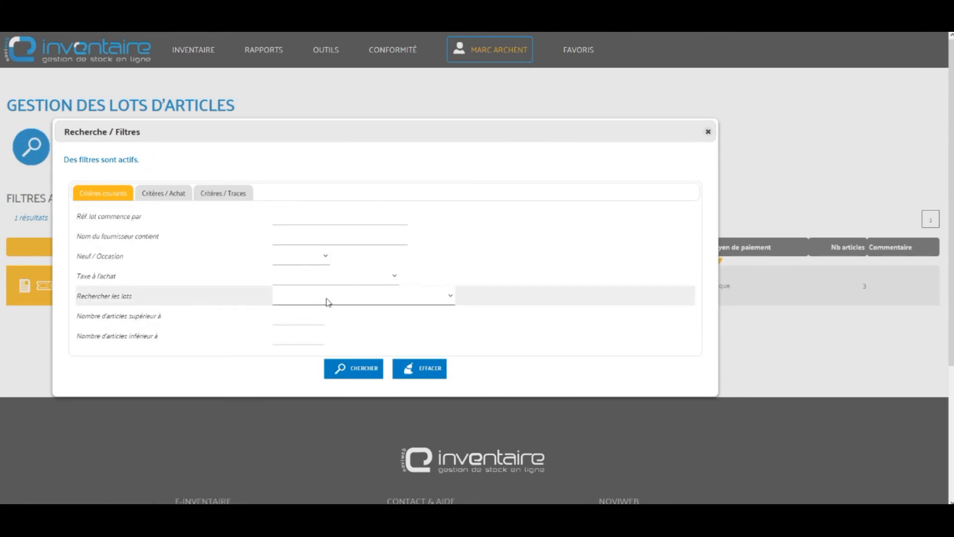
Step: Leave the Taxe à l'achat filter blank, set the minimum article count to 4, and search
left_click(396, 278)
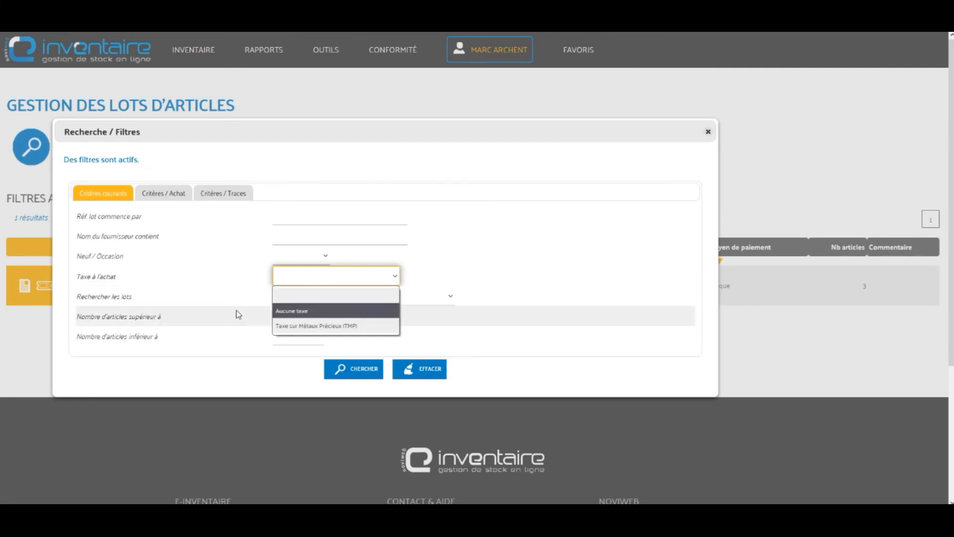
left_click(281, 316)
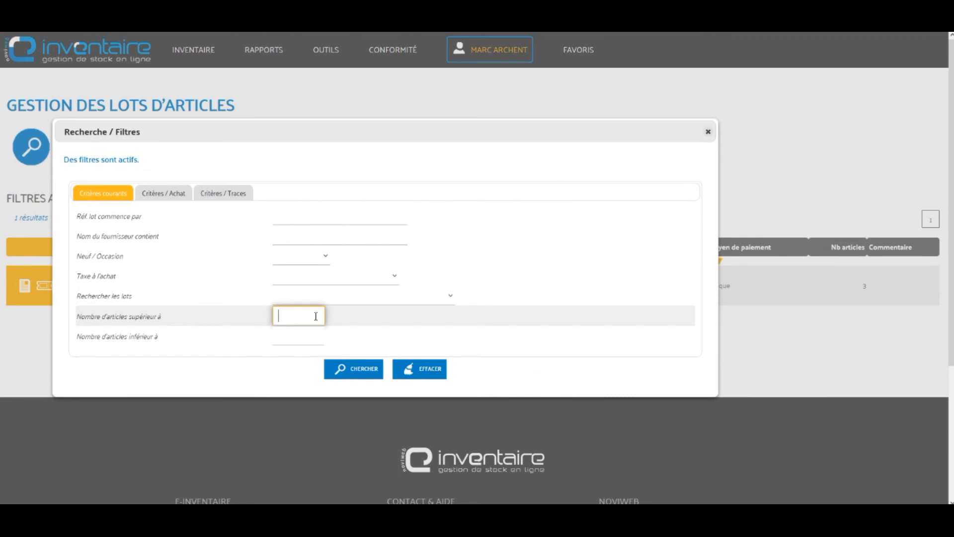
type("1")
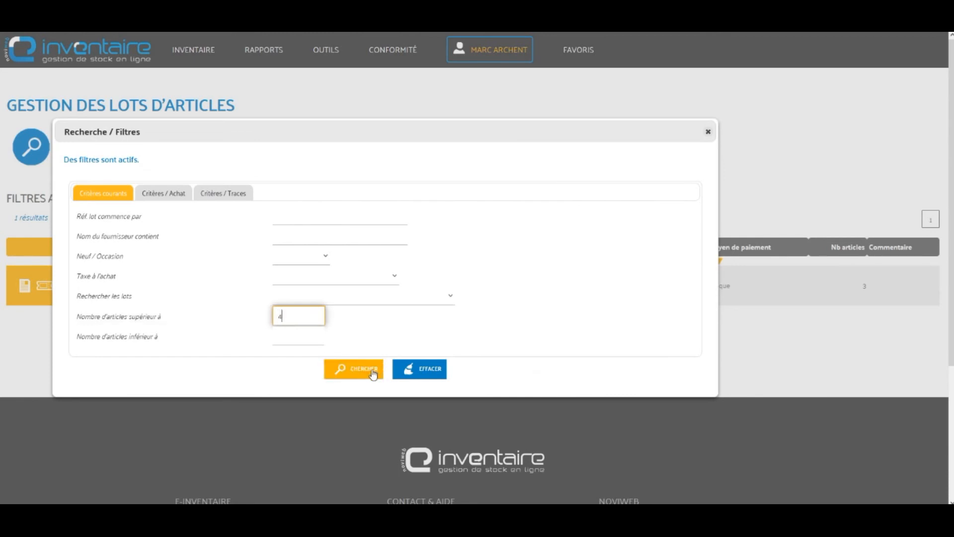
left_click(371, 368)
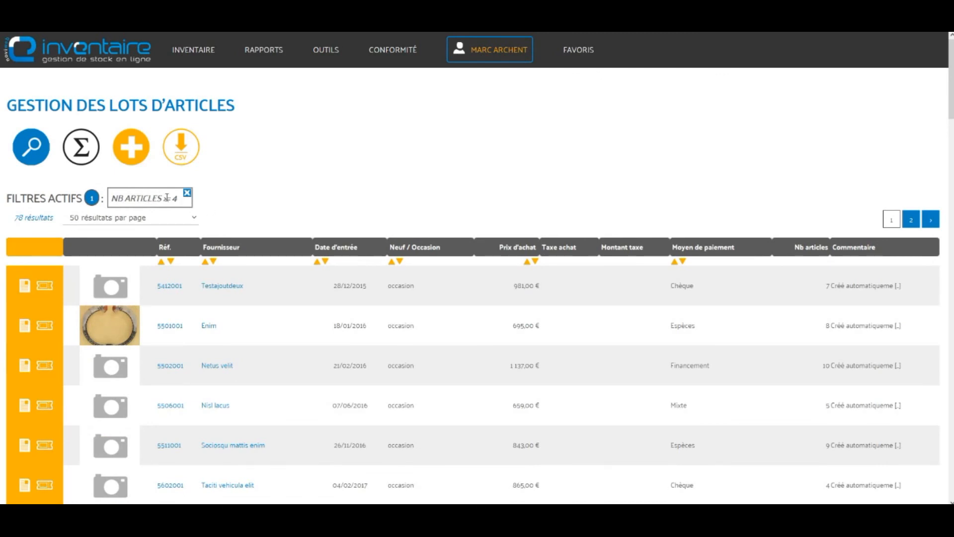
Step: Confirm the NB ARTICLES ≥ 4 filter is kept, then bring up the EIE v8.1 release notes in Writer
double_click(825, 366)
left_click(829, 406)
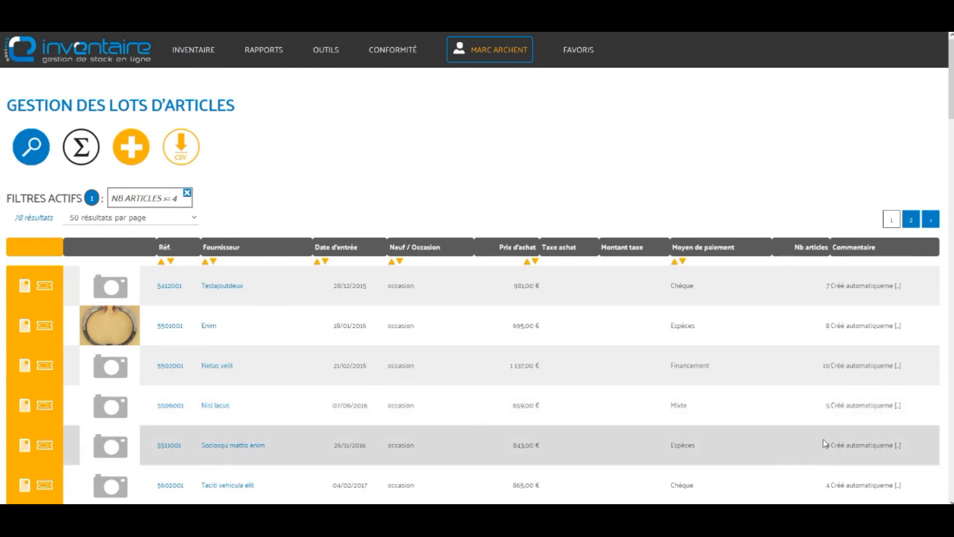
left_click(46, 146)
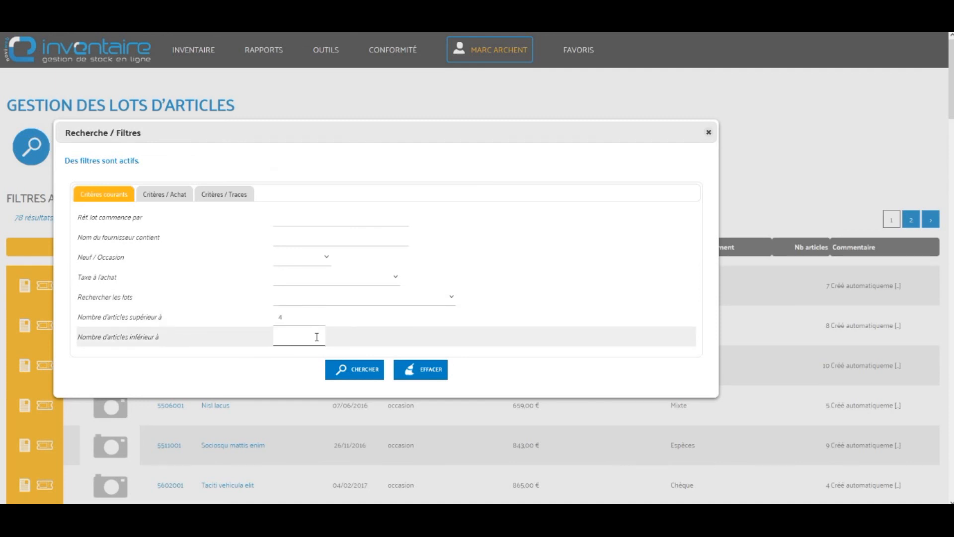
left_click(709, 132)
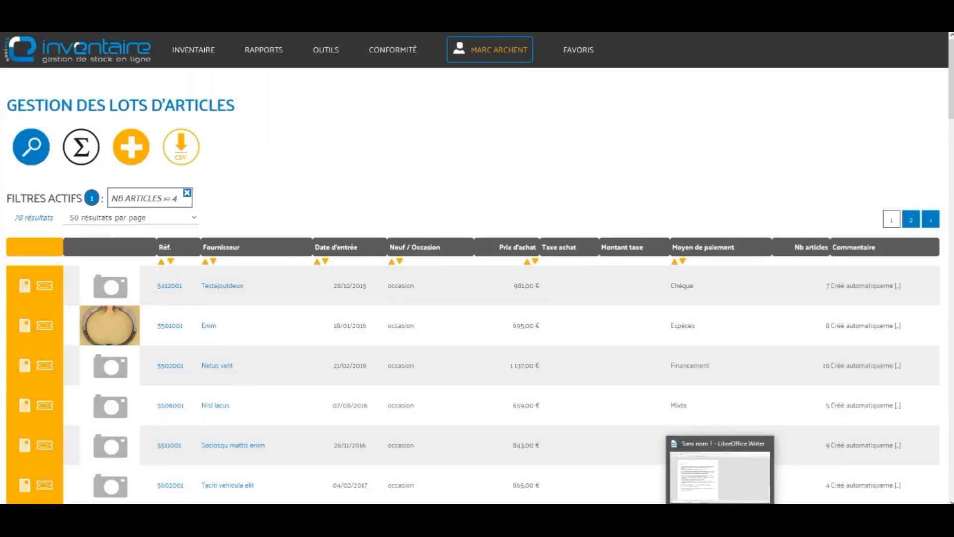
left_click(661, 487)
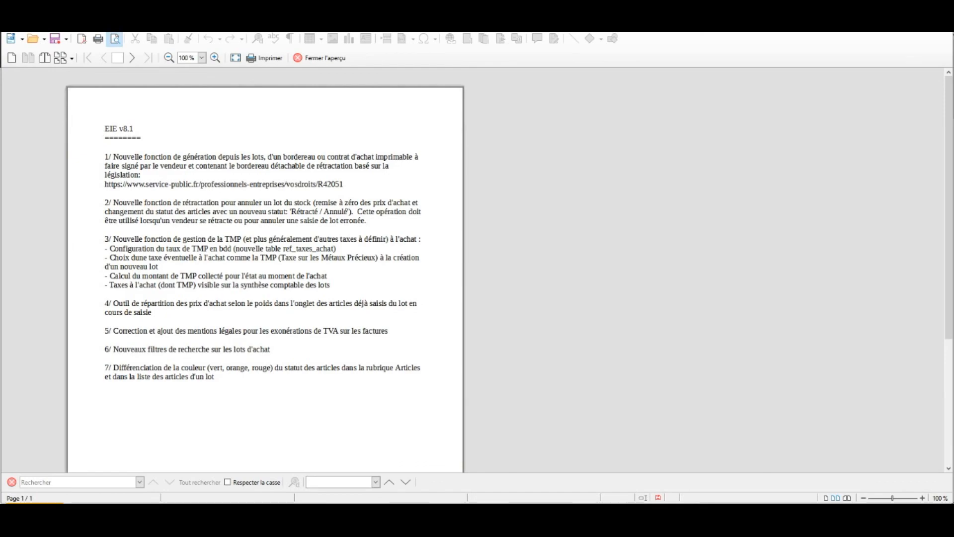
Step: Return to e-inventaire and open Inventaire > Articles, listing all 2452 articles
key("alt+Tab")
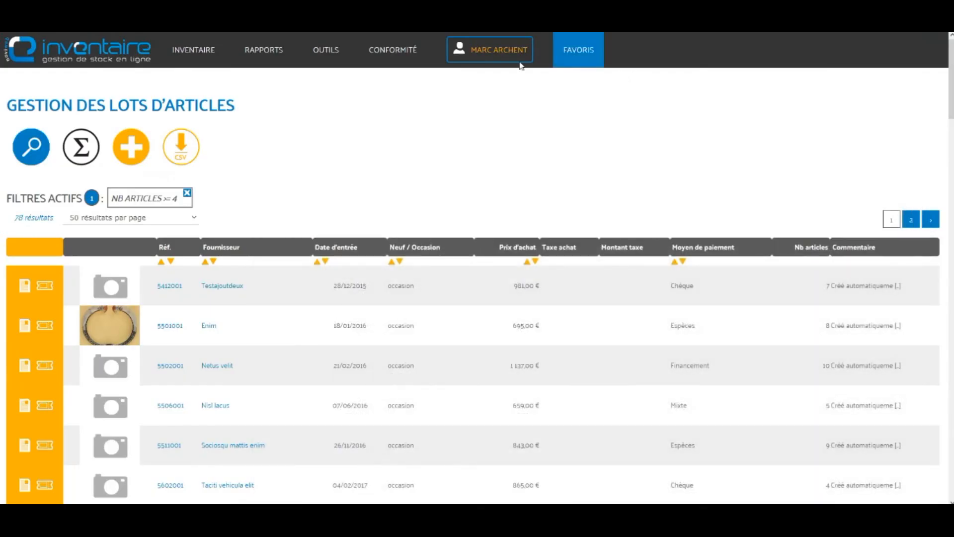
mouse_move(214, 49)
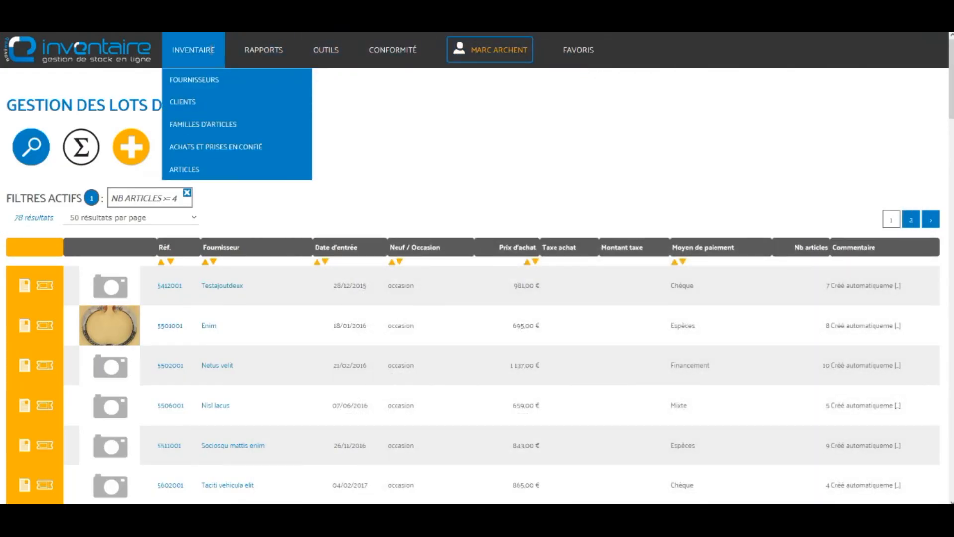
left_click(228, 172)
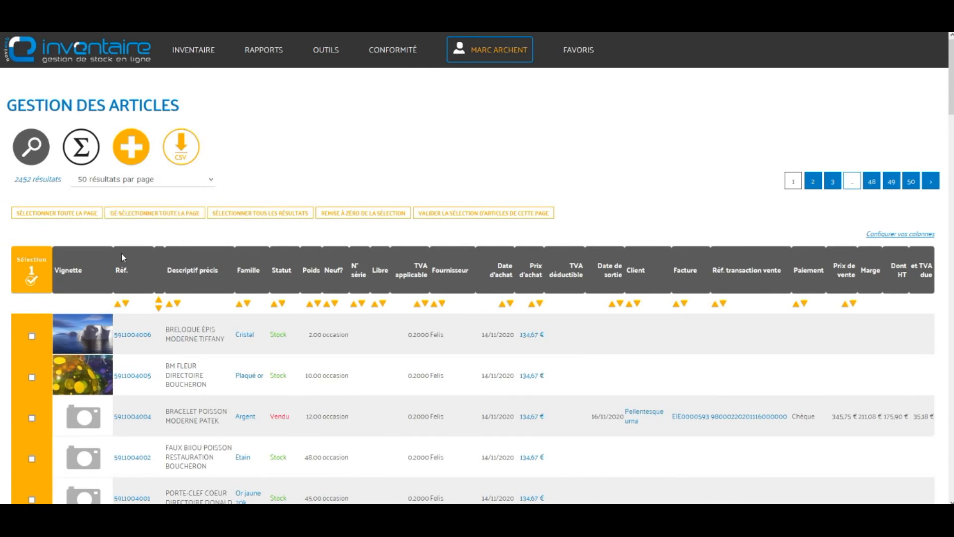
scroll(122, 253, "down", 1)
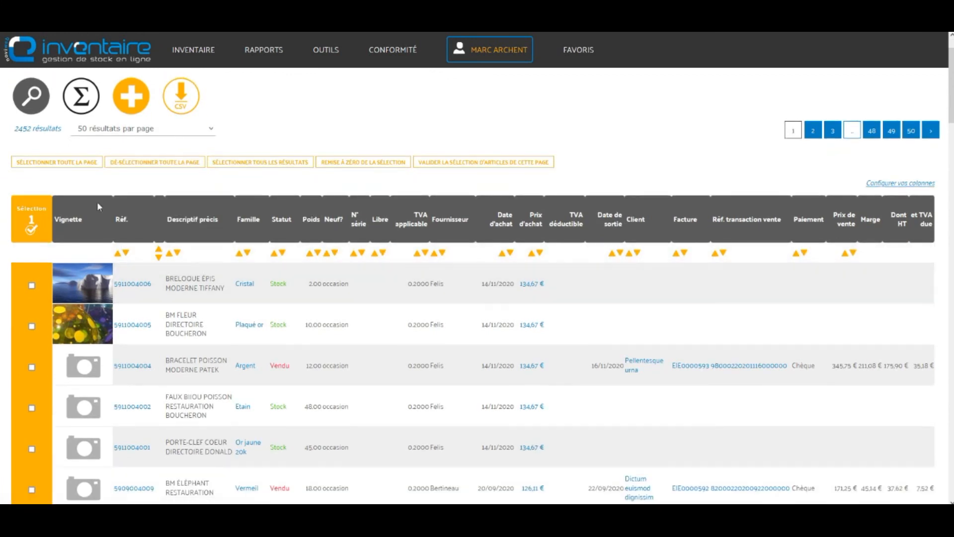
left_click(29, 102)
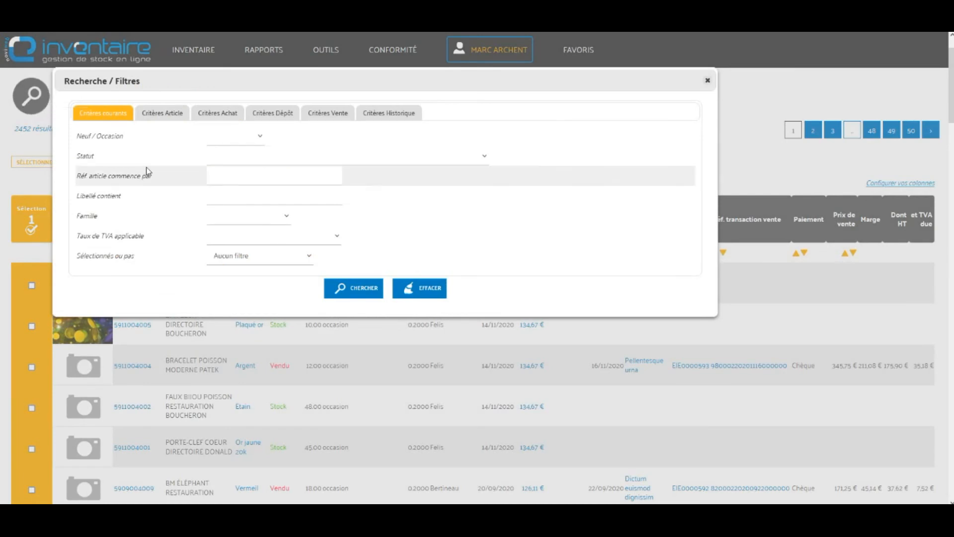
left_click(295, 241)
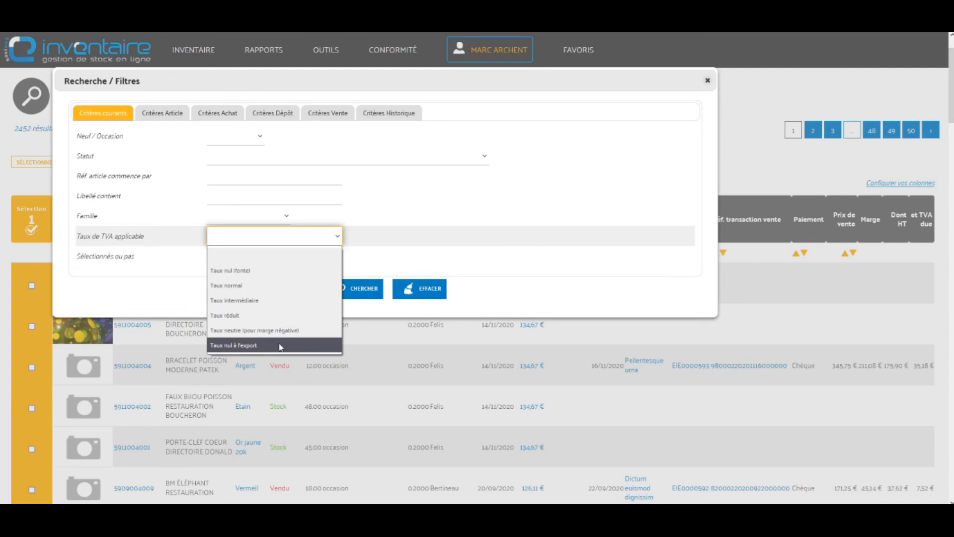
left_click(708, 82)
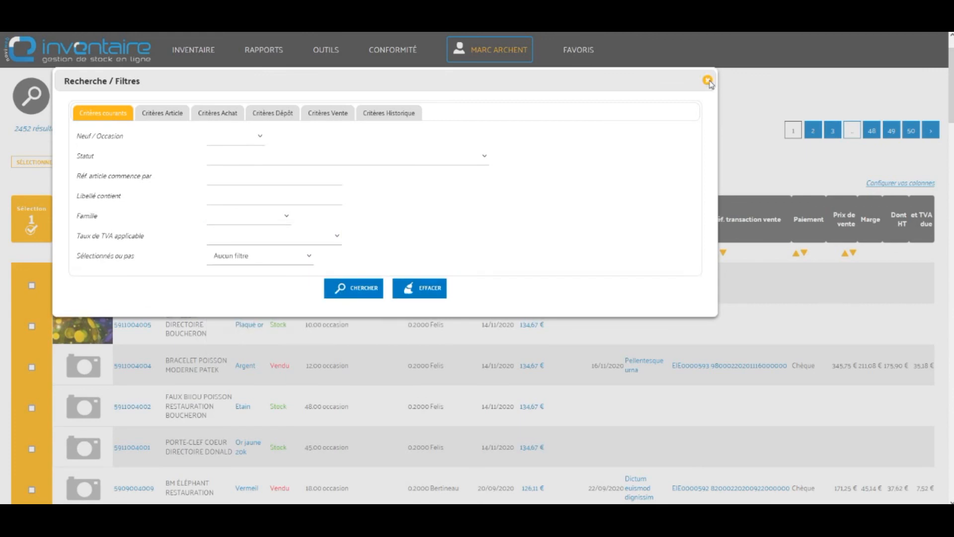
left_click(708, 83)
scroll(598, 248, "down", 10)
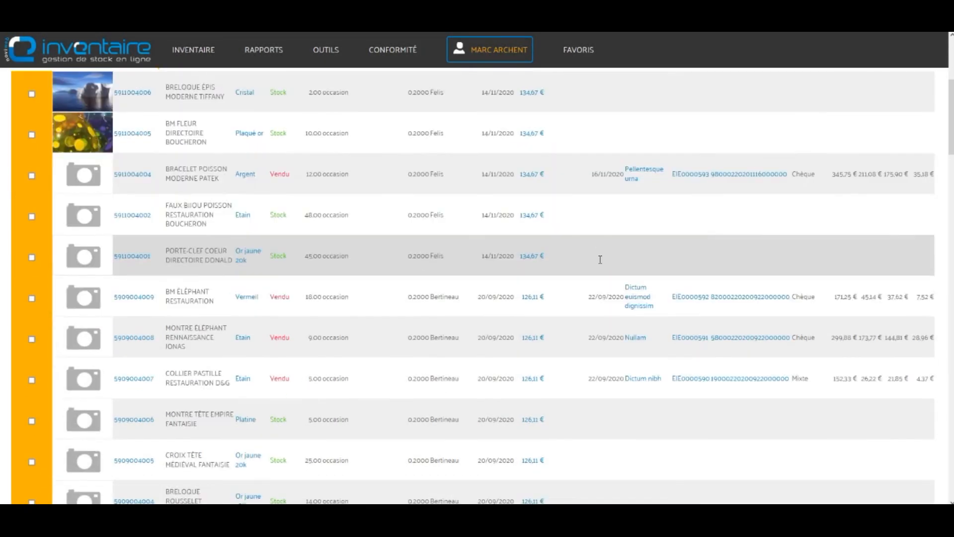
scroll(598, 262, "up", 10)
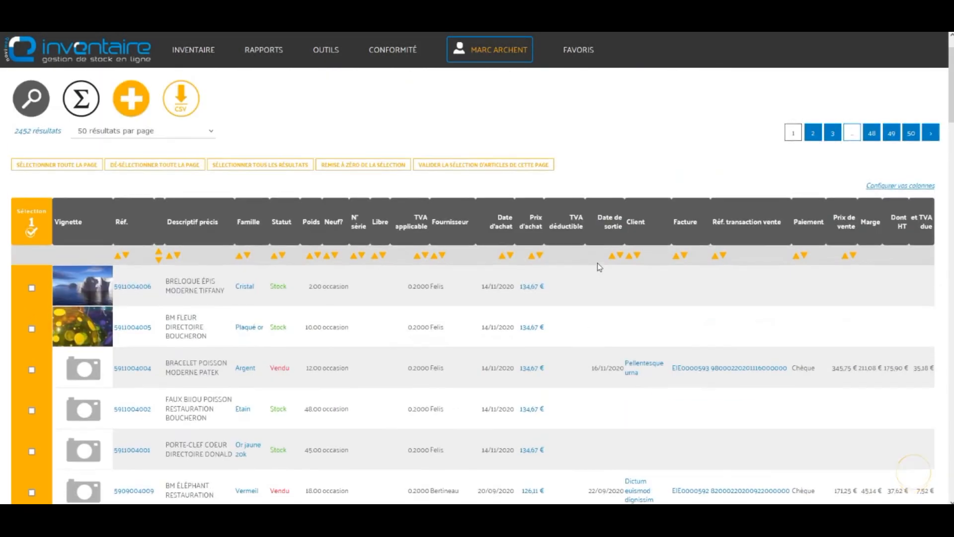